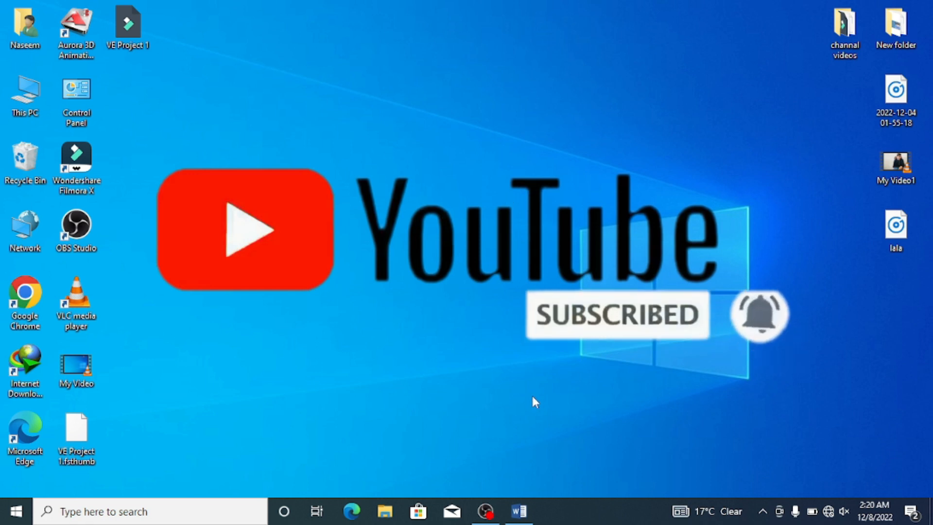
# Step: Switch to the blank Word document and insert the built-in Filigree cover page
pyautogui.click(519, 510)
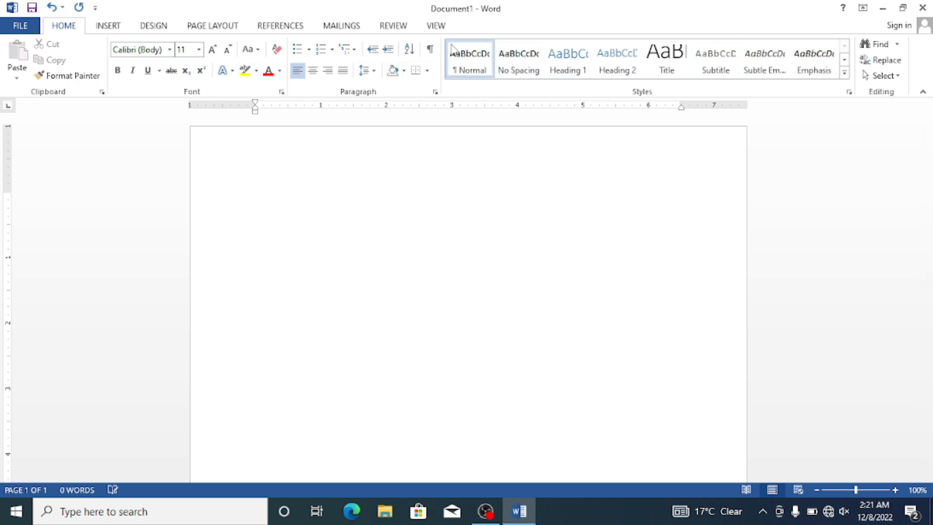
pyautogui.click(108, 27)
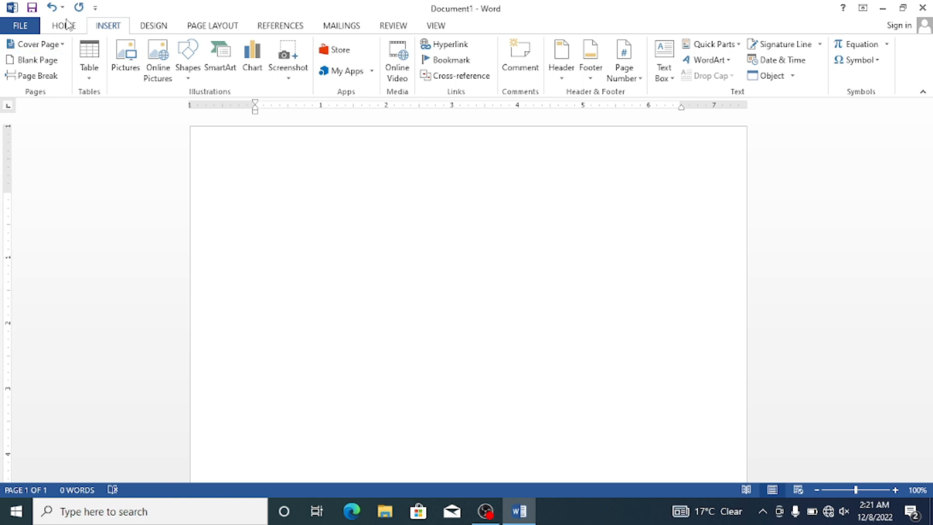
pyautogui.click(63, 45)
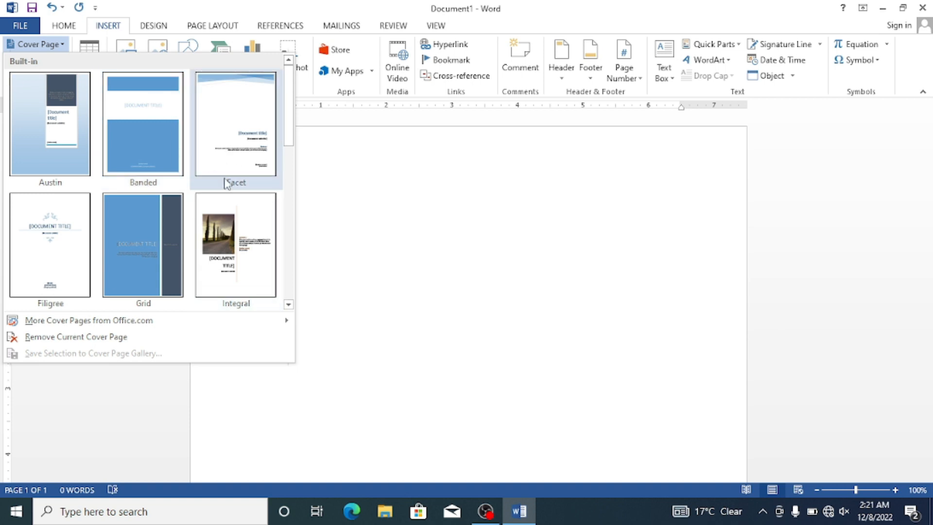
pyautogui.click(66, 219)
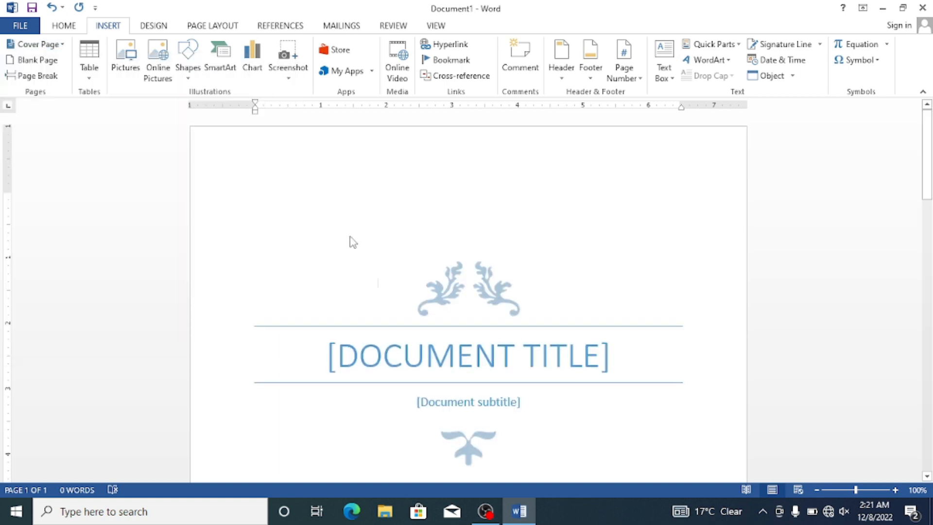
pyautogui.click(609, 344)
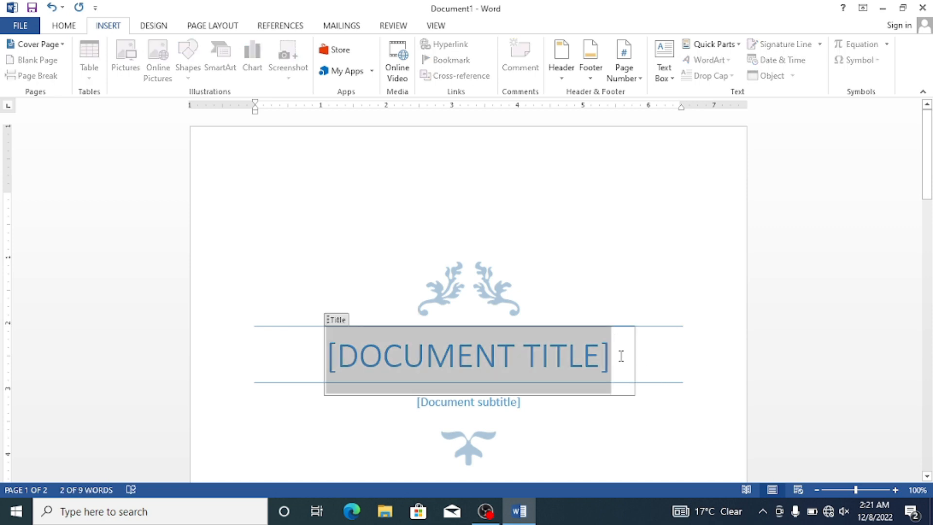
pyautogui.click(599, 304)
pyautogui.click(610, 351)
pyautogui.click(457, 275)
pyautogui.click(578, 232)
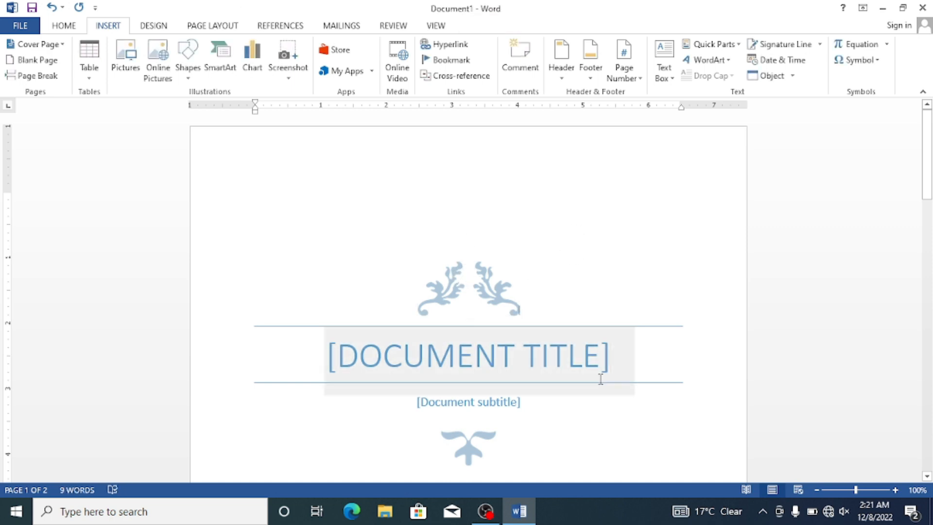
# Step: Replace the cover page's document title placeholder with "SM COMPUTER COURSES"
pyautogui.click(610, 355)
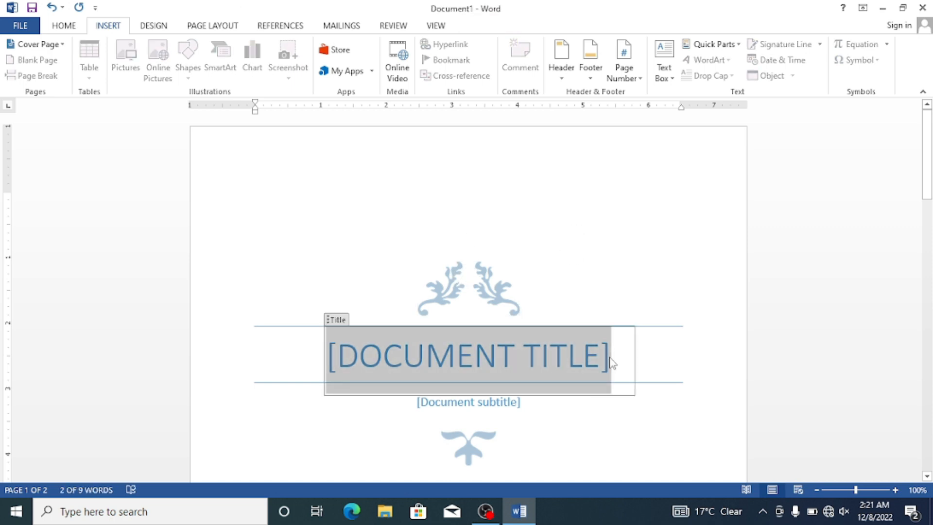
pyautogui.write('SM ')
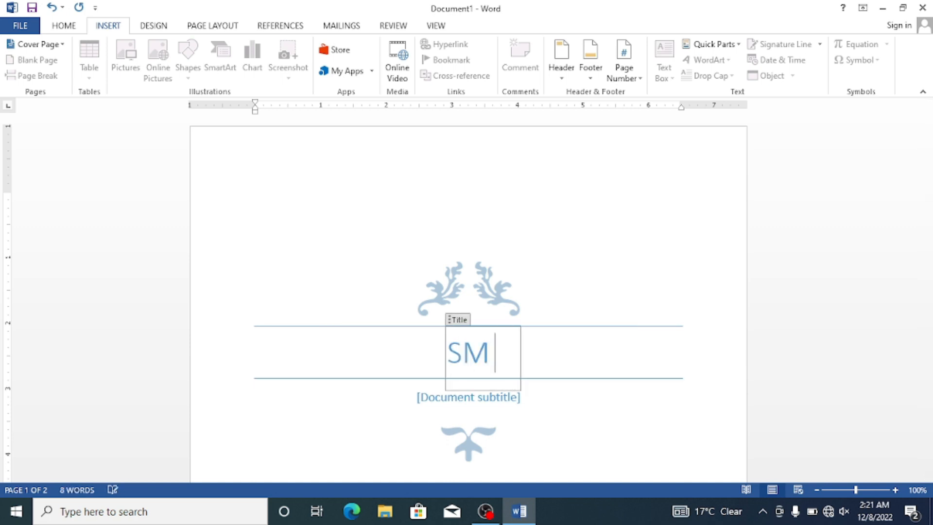
pyautogui.write('COMPU')
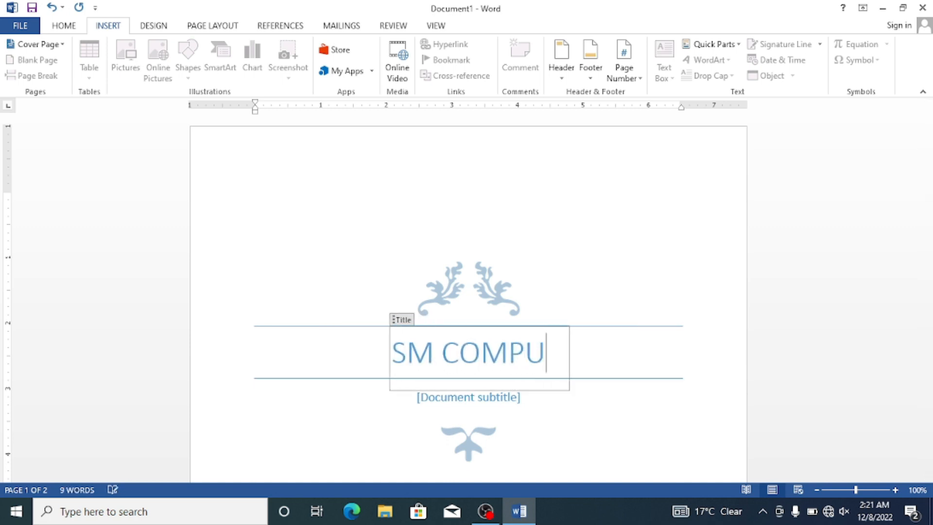
pyautogui.write('TER C')
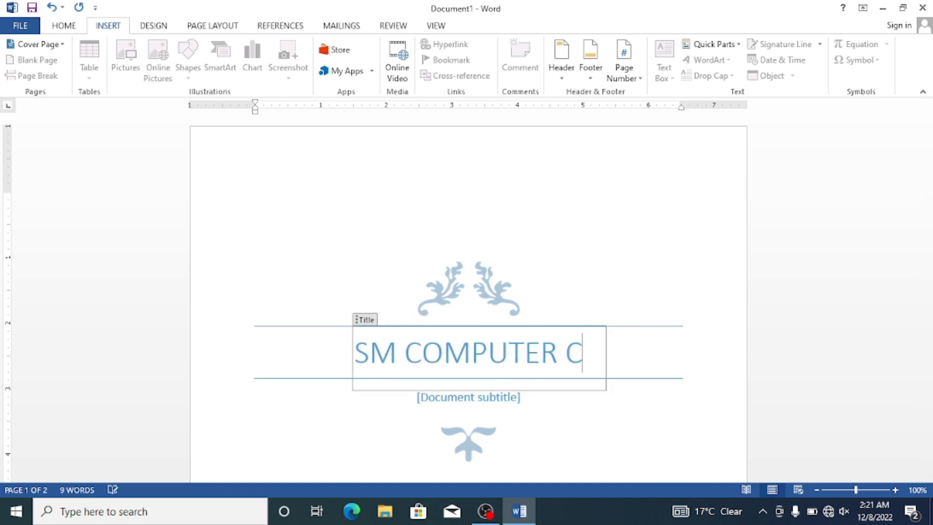
pyautogui.write('OPMUTER')
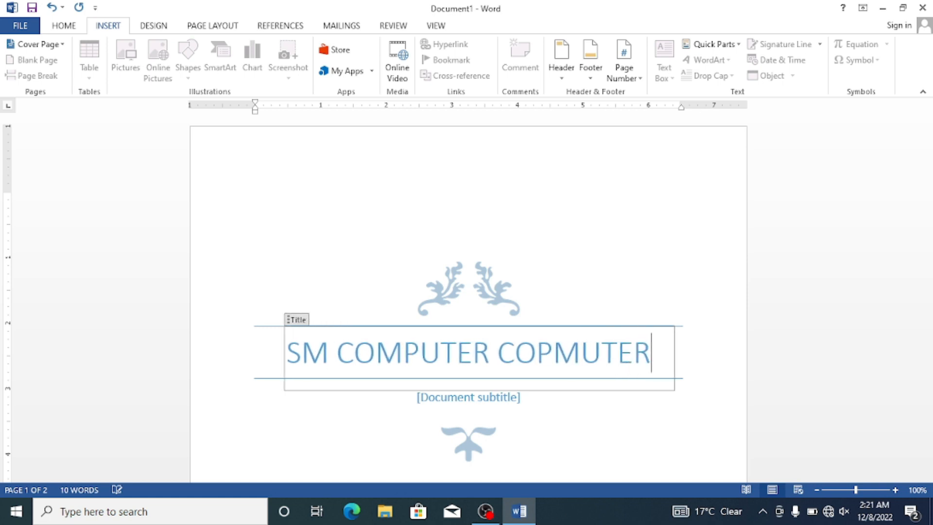
pyautogui.press('BackSpace')
pyautogui.press('BackSpace')
pyautogui.press('BackSpace')
pyautogui.press('BackSpace')
pyautogui.press('BackSpace')
pyautogui.press('BackSpace')
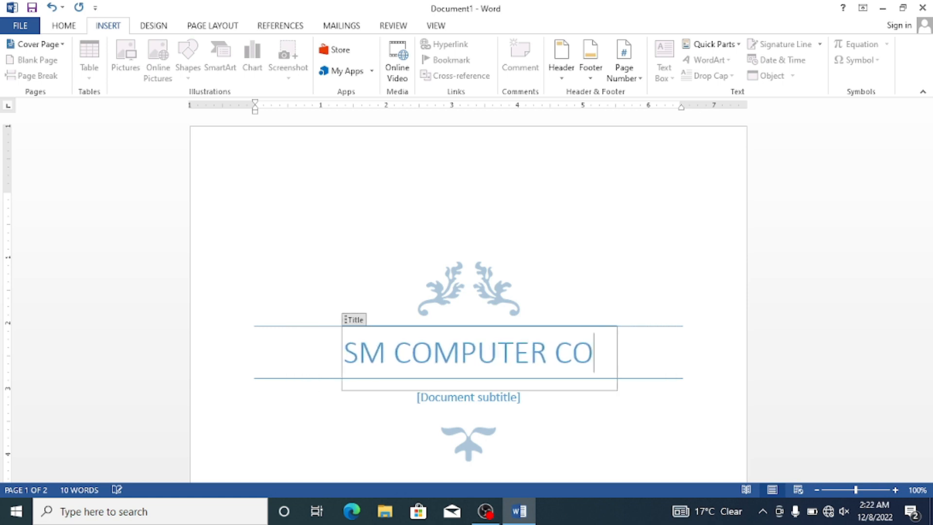
pyautogui.write('URSES')
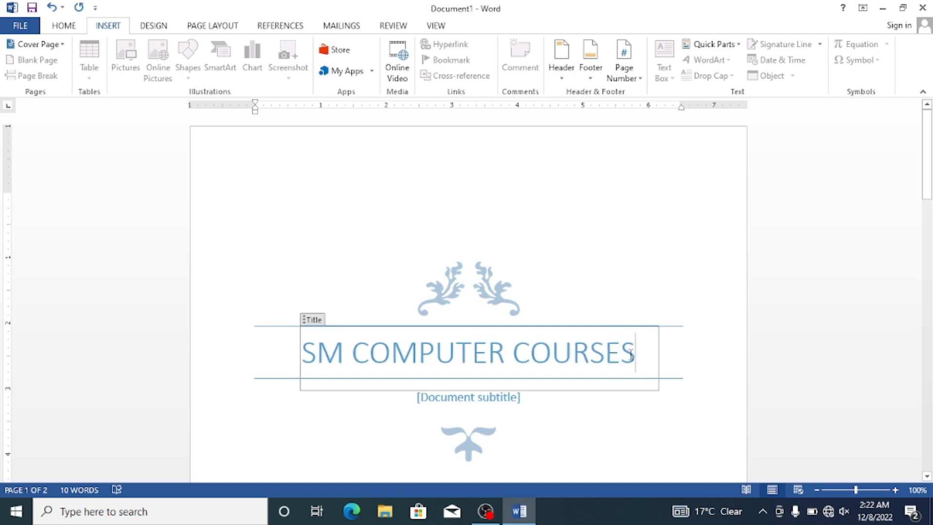
# Step: Format the cover page title with a red font colour and the Algerian font
pyautogui.moveTo(632, 352); pyautogui.dragTo(346, 374)
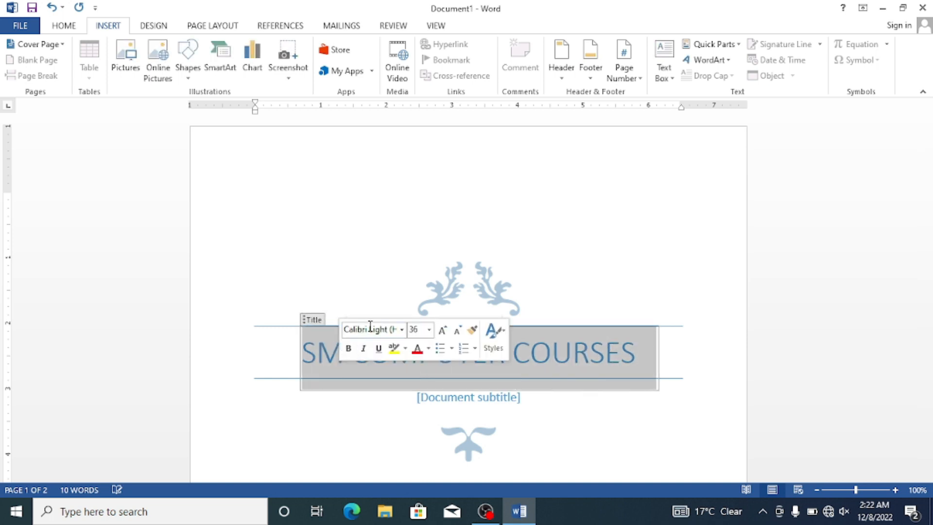
pyautogui.click(428, 348)
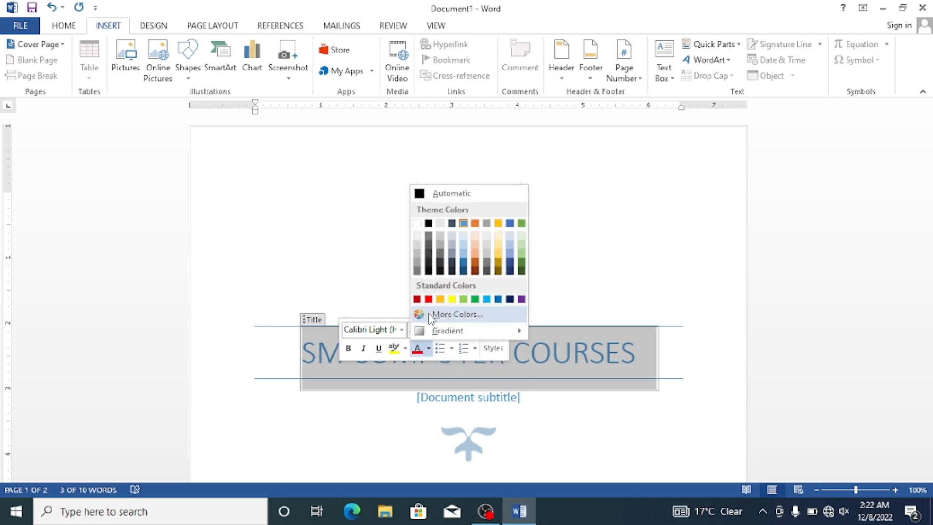
pyautogui.click(421, 301)
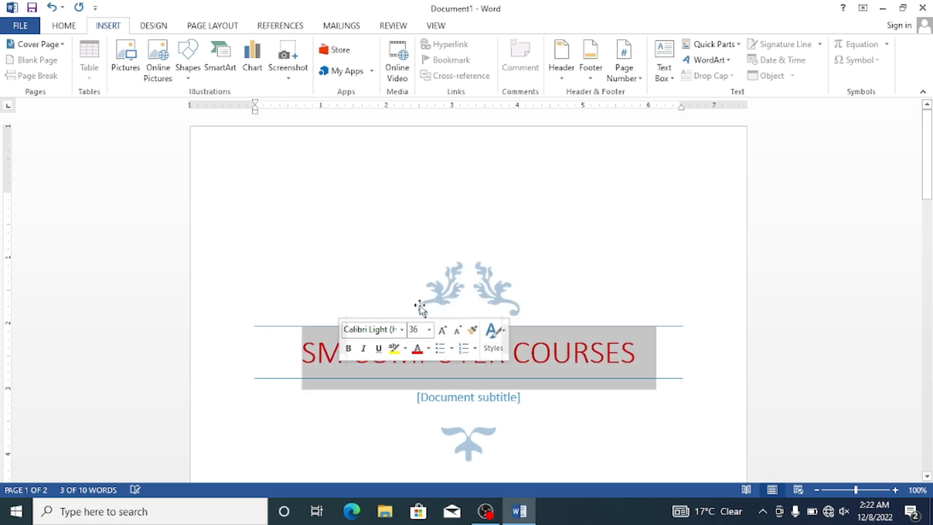
pyautogui.click(402, 330)
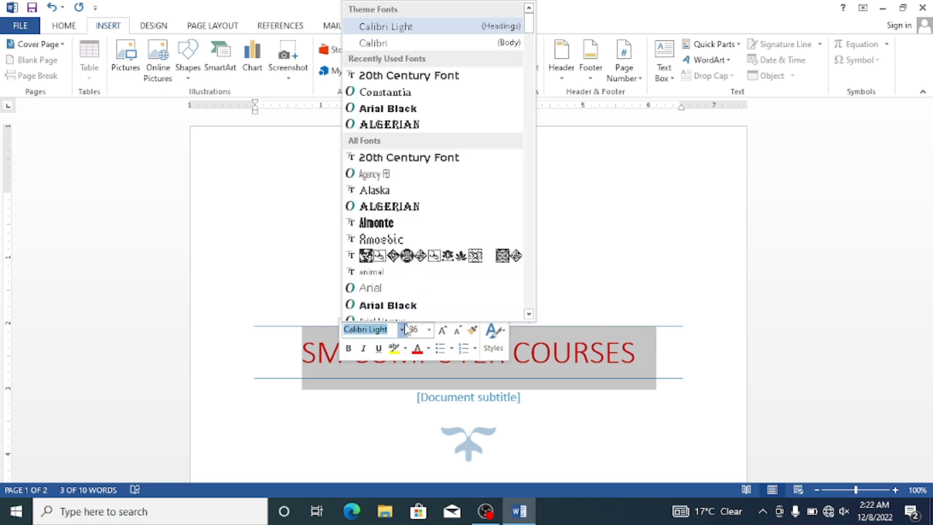
pyautogui.click(388, 206)
pyautogui.click(580, 317)
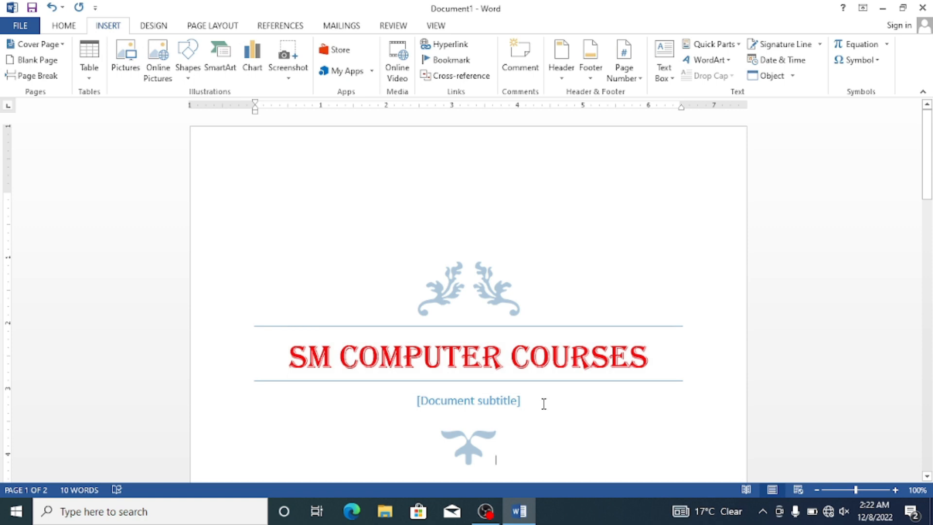
# Step: Replace the document subtitle placeholder below the title with "SCC"
pyautogui.click(529, 400)
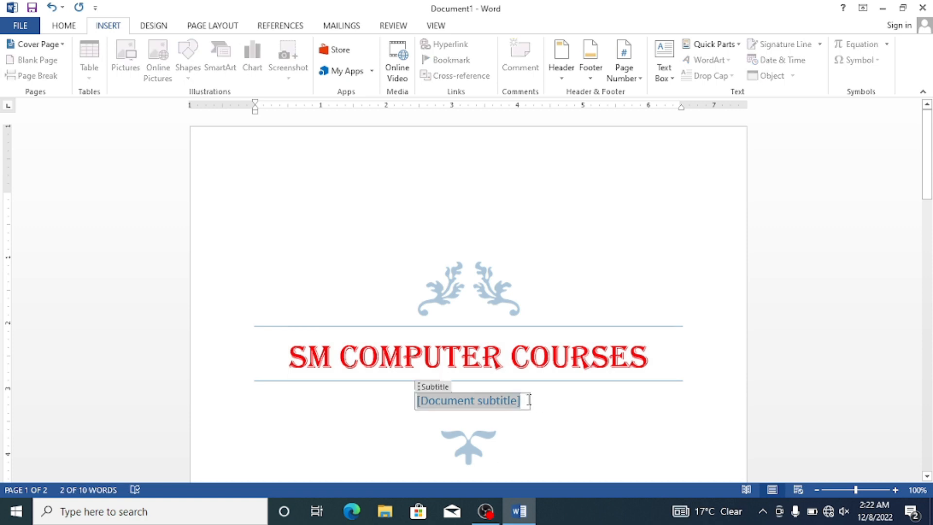
pyautogui.press('Delete')
pyautogui.write('MC')
pyautogui.press('BackSpace')
pyautogui.press('BackSpace')
pyautogui.write('S')
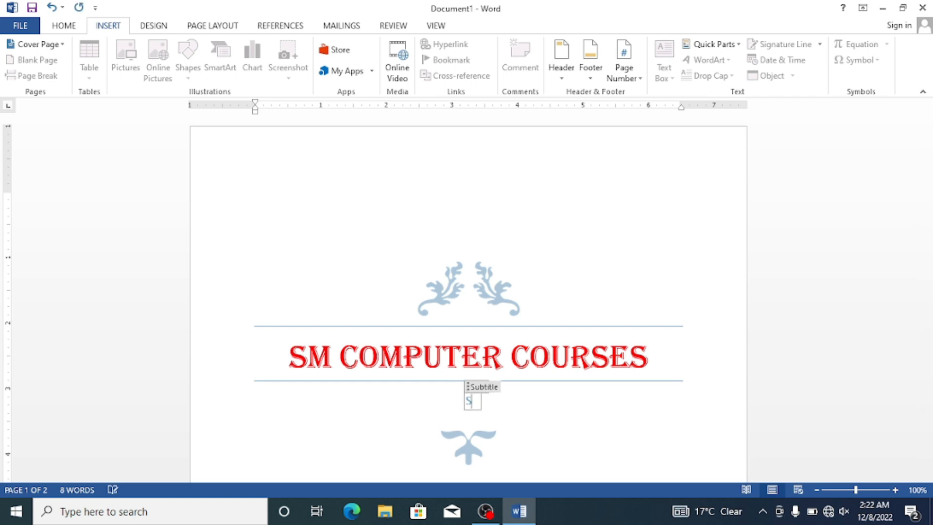
pyautogui.write('CC')
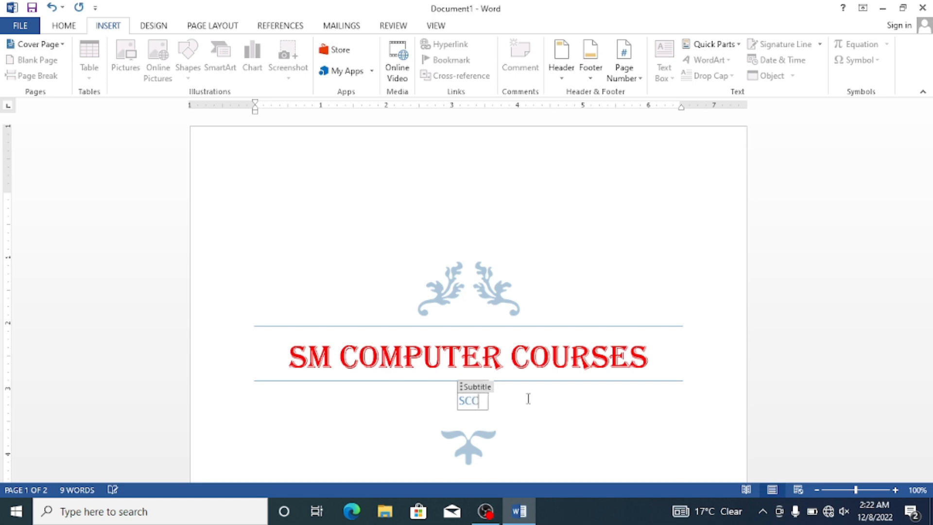
# Step: Format the SCC subtitle in red 20th Century Font and enlarge it by two size increments
pyautogui.doubleClick(482, 400)
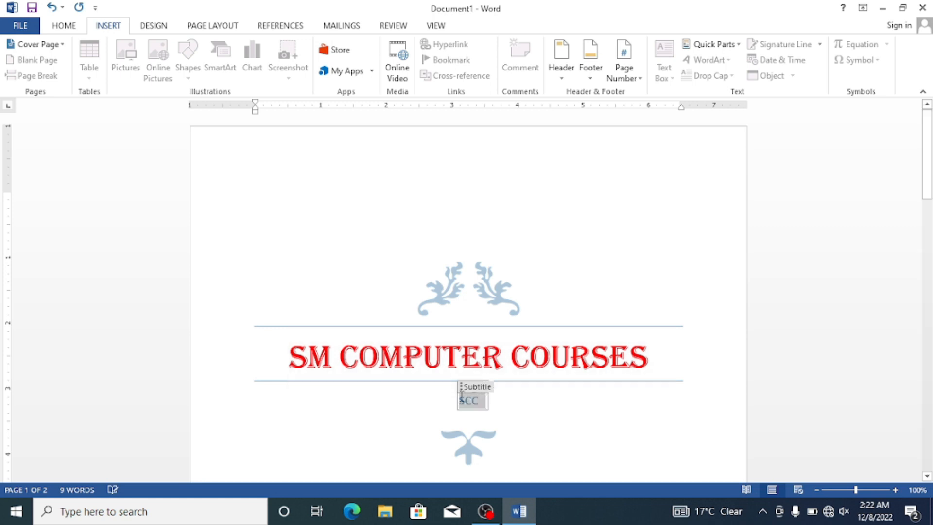
pyautogui.click(538, 373)
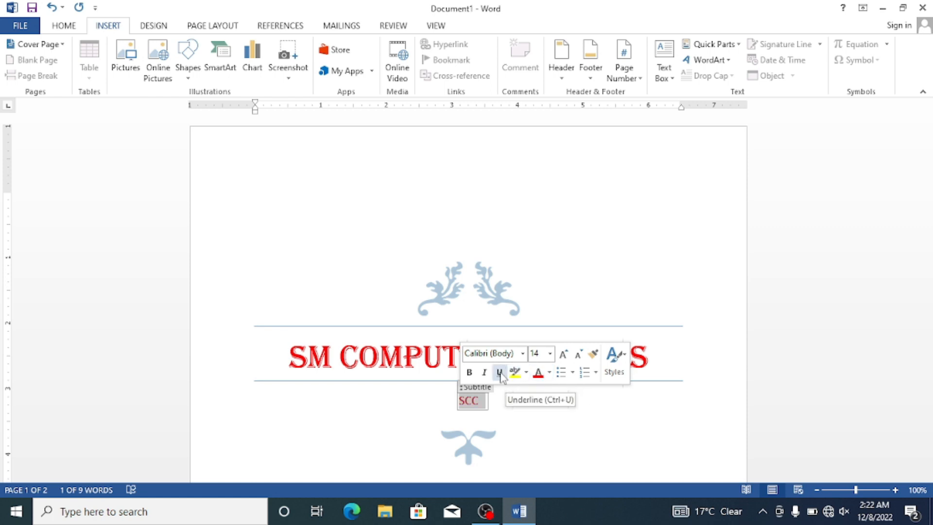
pyautogui.click(523, 354)
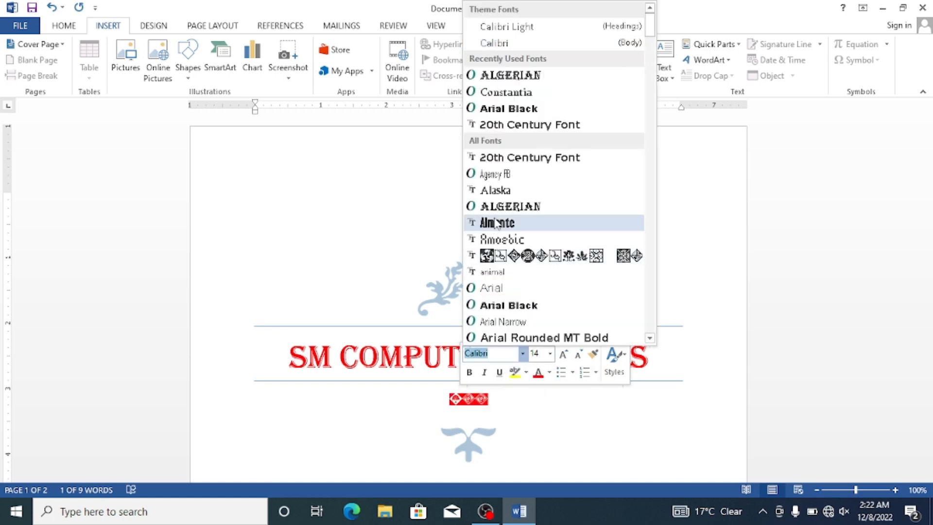
pyautogui.click(497, 163)
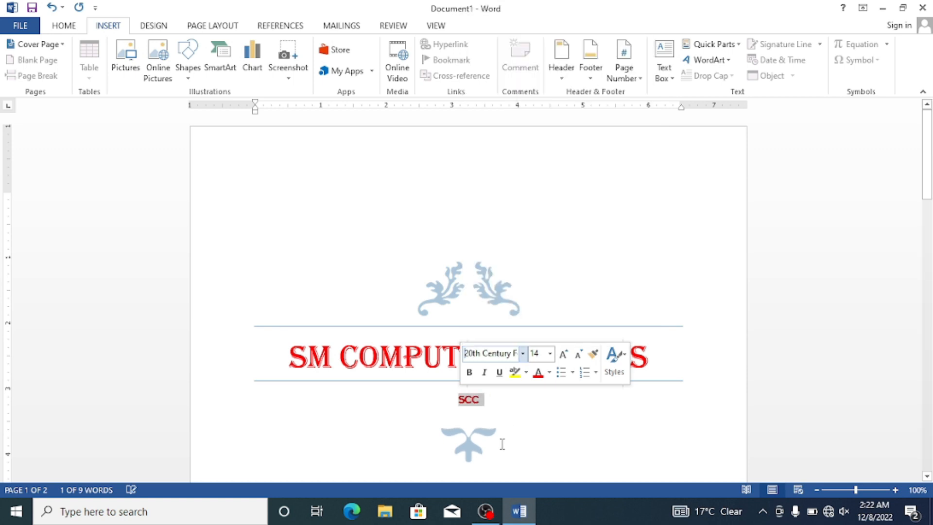
pyautogui.click(564, 354)
pyautogui.click(564, 355)
pyautogui.click(545, 397)
pyautogui.click(635, 386)
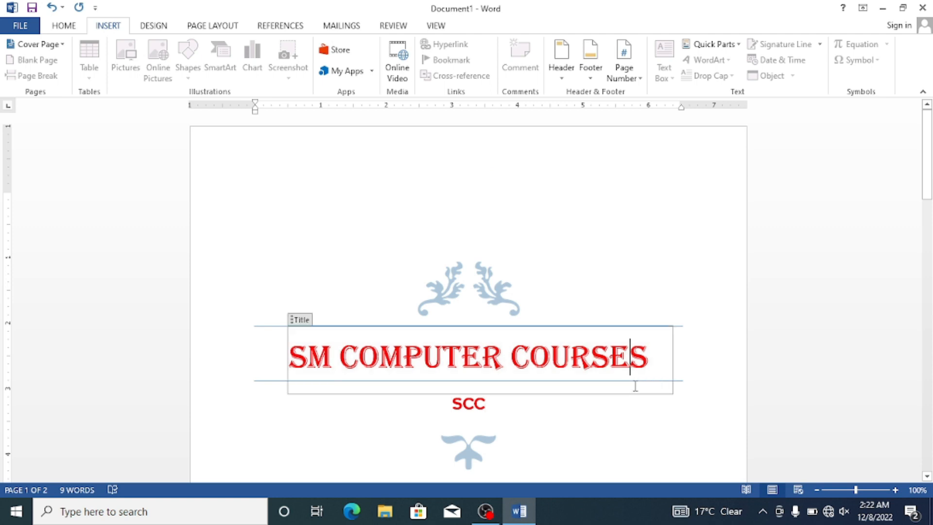
pyautogui.click(672, 449)
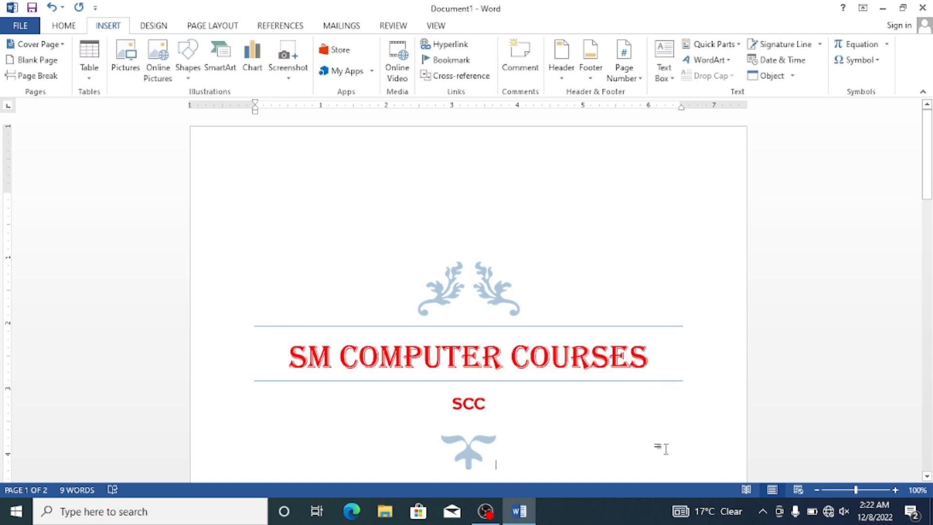
# Step: Remove the current Filigree cover page from the document
pyautogui.click(64, 45)
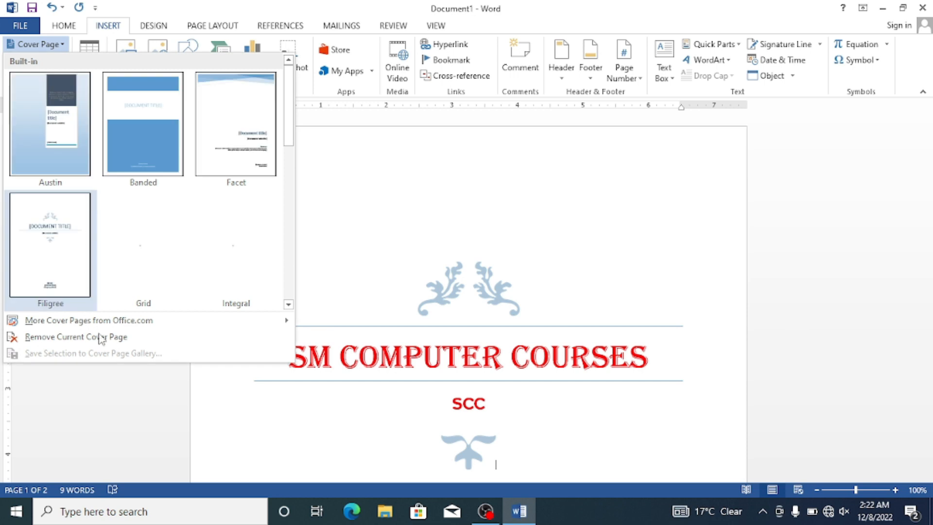
pyautogui.click(101, 337)
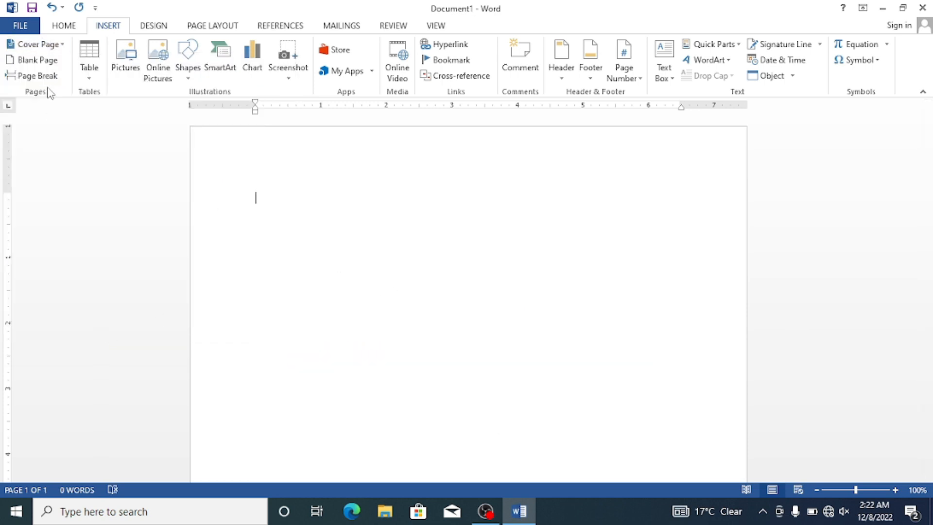
# Step: Insert the built-in Integral cover page, look over its layout, and remove it again
pyautogui.click(65, 45)
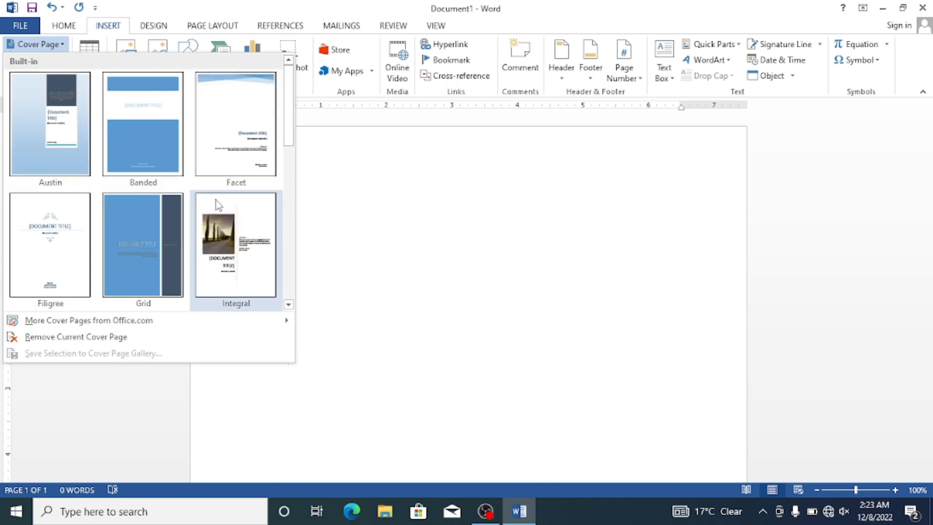
pyautogui.click(217, 204)
pyautogui.scroll(-5, 622, 313)
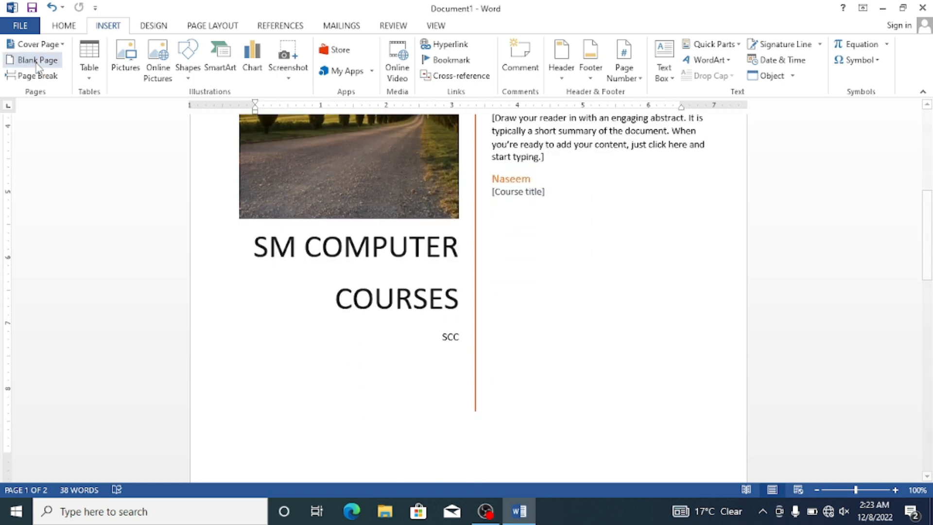
pyautogui.click(36, 44)
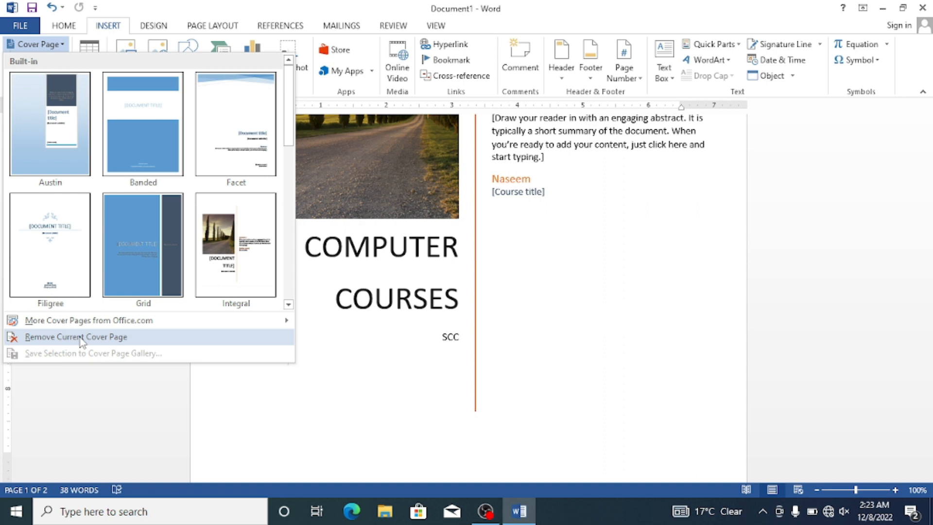
pyautogui.click(81, 338)
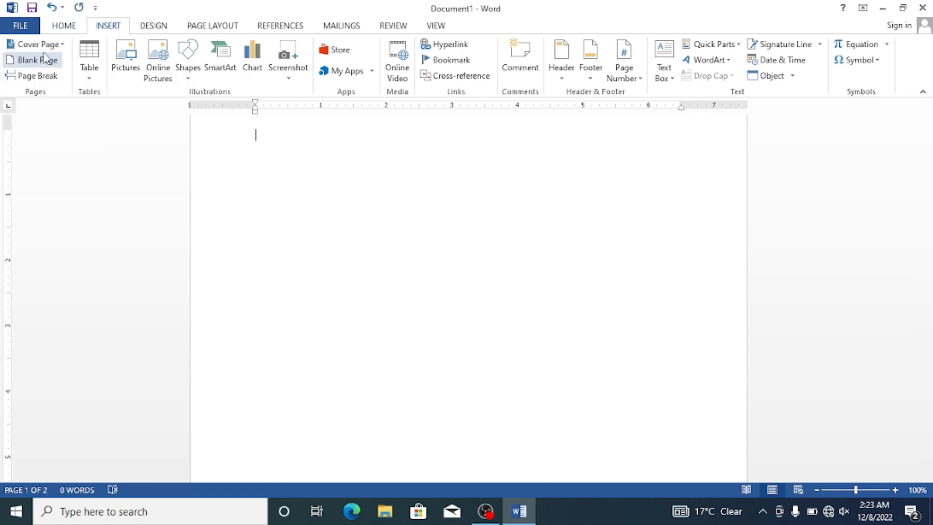
# Step: Check the cover page gallery for more cover pages from Office.com
pyautogui.click(59, 44)
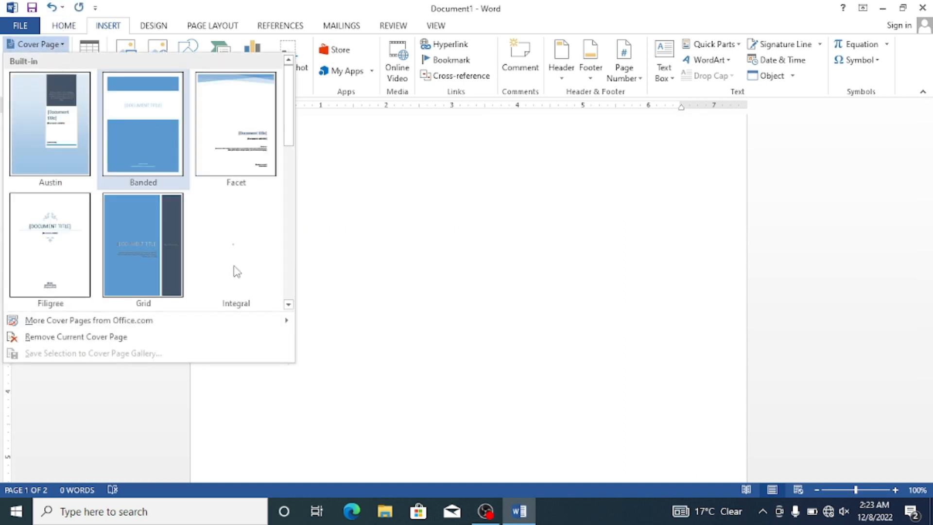
pyautogui.moveTo(129, 326)
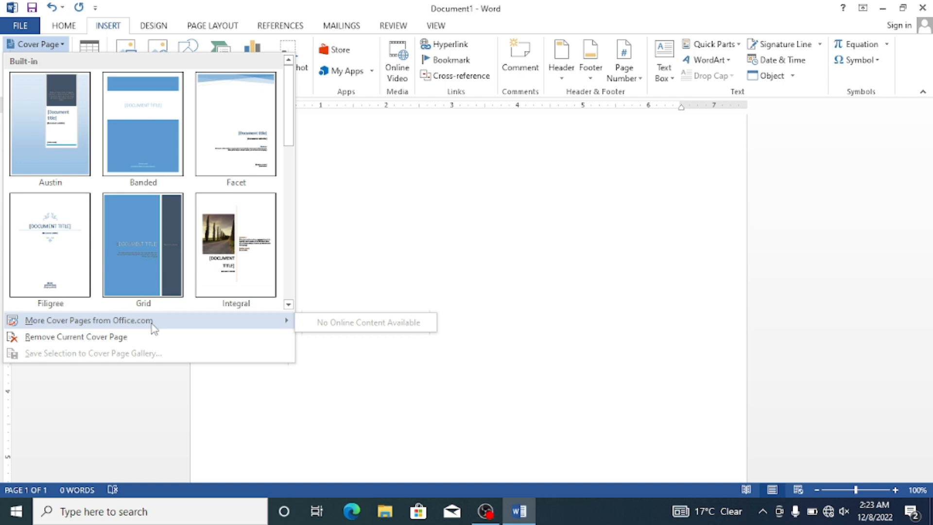
# Step: Insert a blank page into the document and return to the first page
pyautogui.click(35, 43)
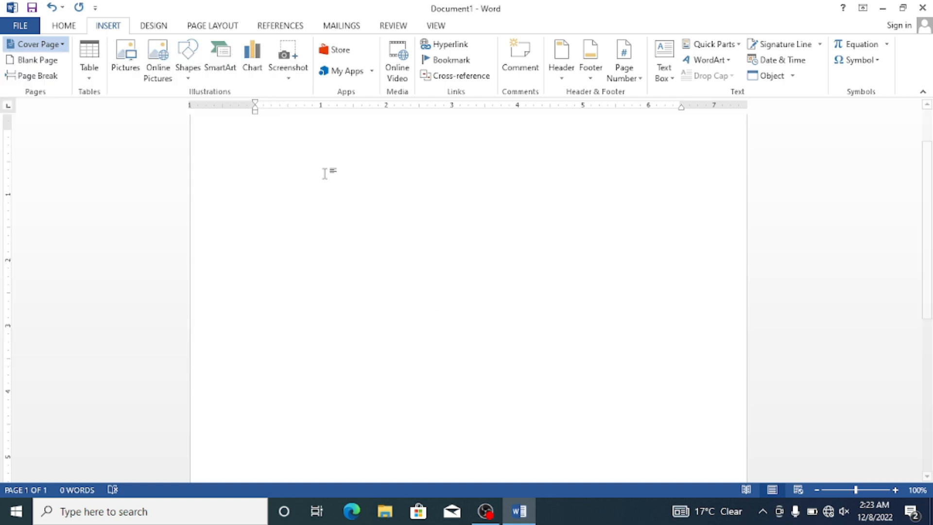
pyautogui.click(52, 61)
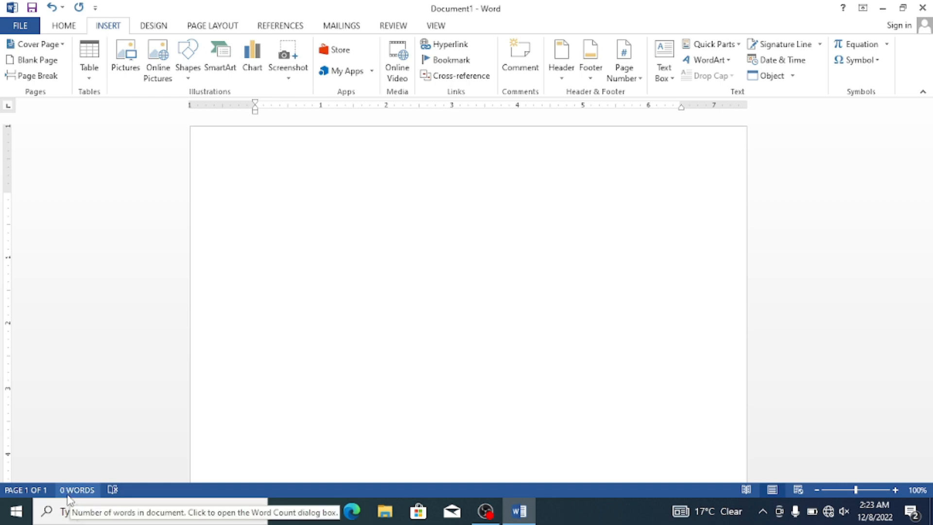
pyautogui.click(45, 61)
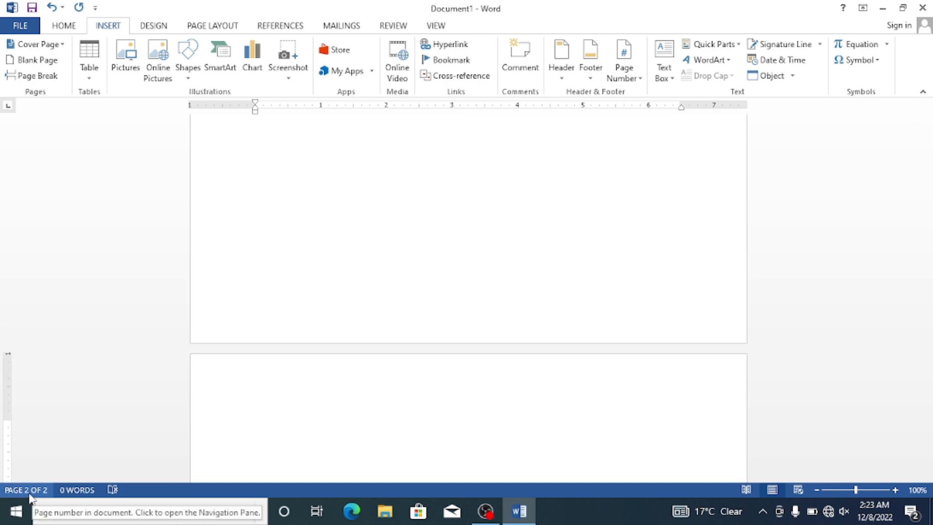
pyautogui.scroll(5, 233, 377)
pyautogui.scroll(3, 256, 323)
pyautogui.click(64, 25)
pyautogui.scroll(2, 255, 201)
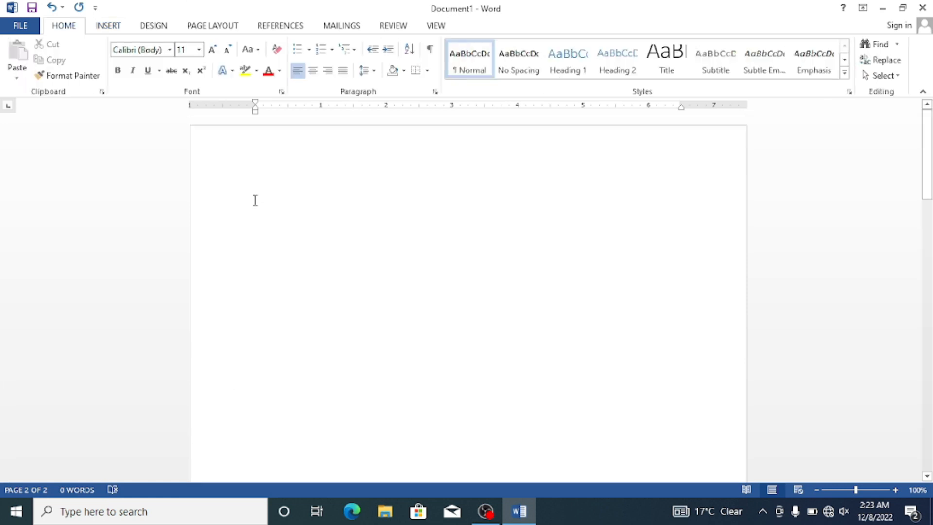
# Step: Insert several page breaks in a row to extend the document to seven pages
pyautogui.click(102, 27)
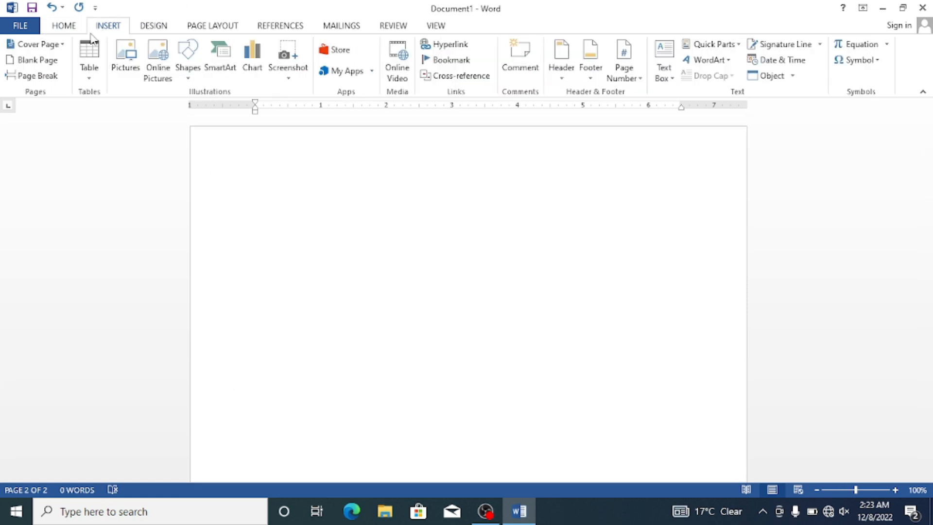
pyautogui.click(28, 73)
pyautogui.hotkey('ctrl', 'Return')
pyautogui.hotkey('ctrl', 'Return')
pyautogui.hotkey('ctrl', 'Return')
pyautogui.hotkey('ctrl', 'Return')
pyautogui.hotkey('ctrl', 'Return')
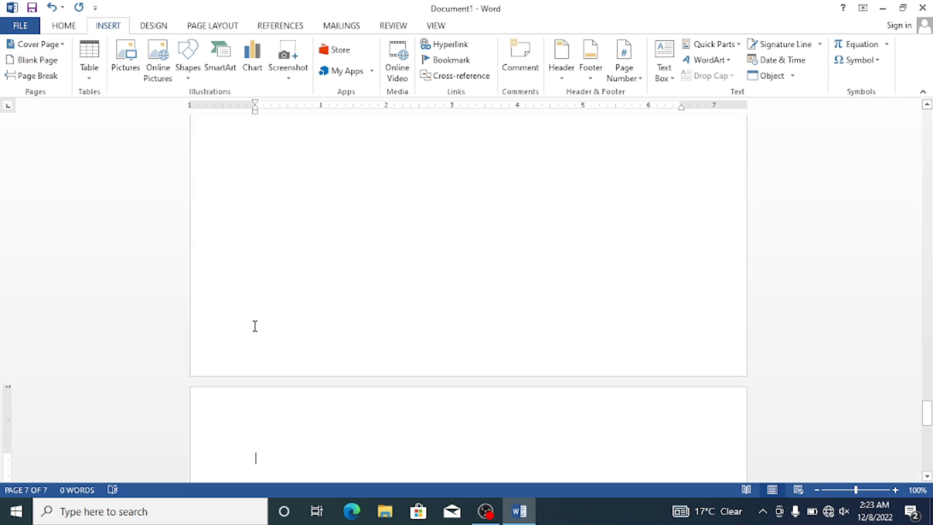
# Step: Delete the added page breaks one after another to leave a single empty page
pyautogui.press('BackSpace')
pyautogui.press('BackSpace')
pyautogui.press('BackSpace')
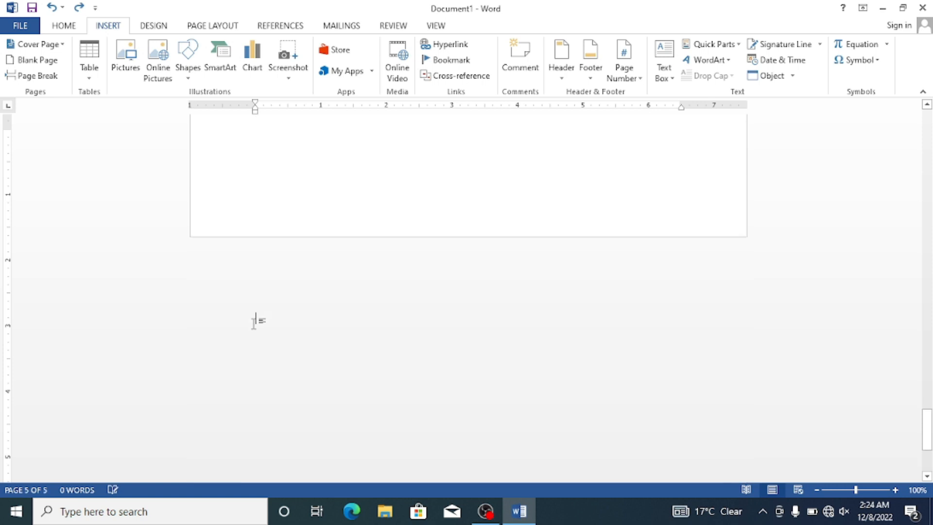
pyautogui.press('BackSpace')
pyautogui.press('BackSpace')
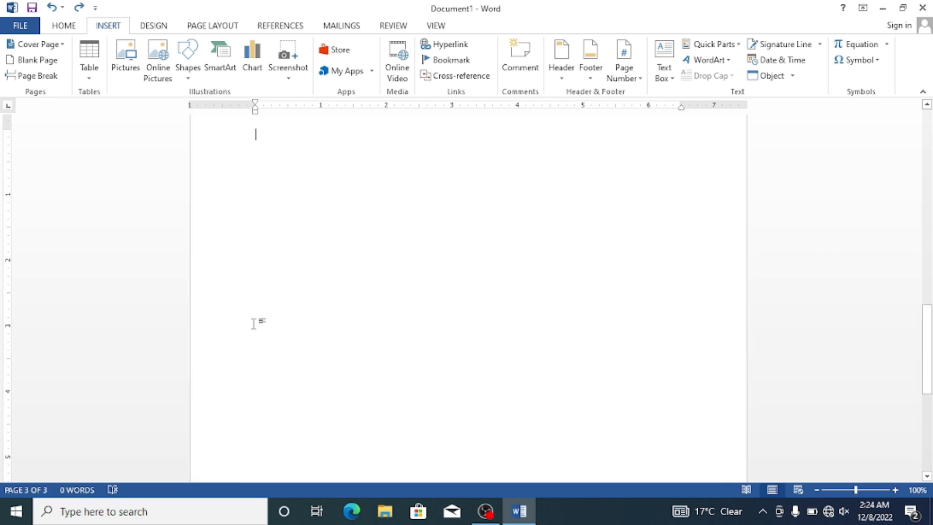
pyautogui.scroll(2, 92, 146)
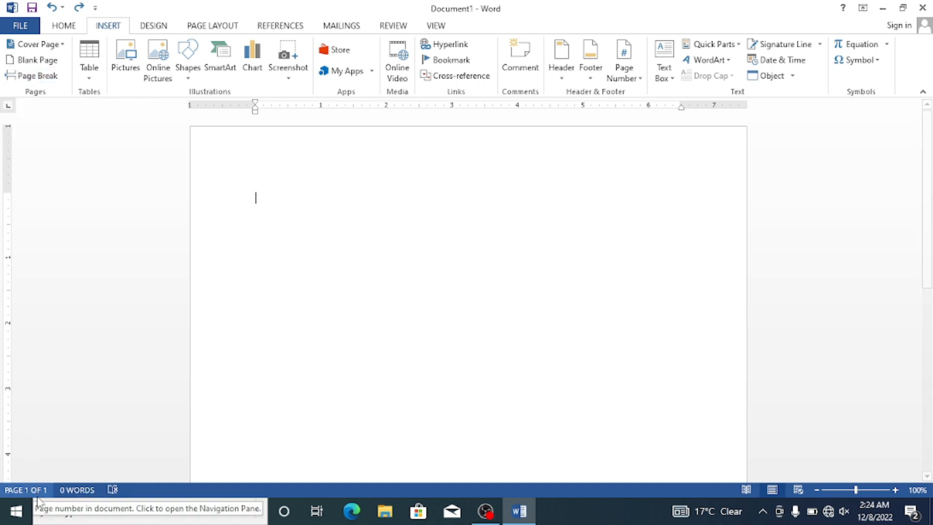
# Step: Insert repeated page breaks again to extend the document to six pages and look over the pages
pyautogui.click(56, 78)
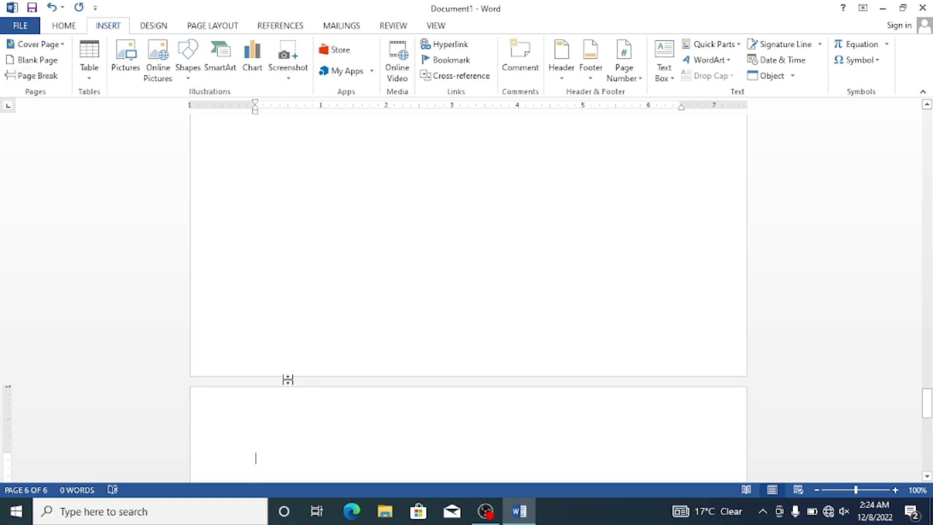
pyautogui.scroll(-4, 224, 384)
pyautogui.scroll(13, 206, 368)
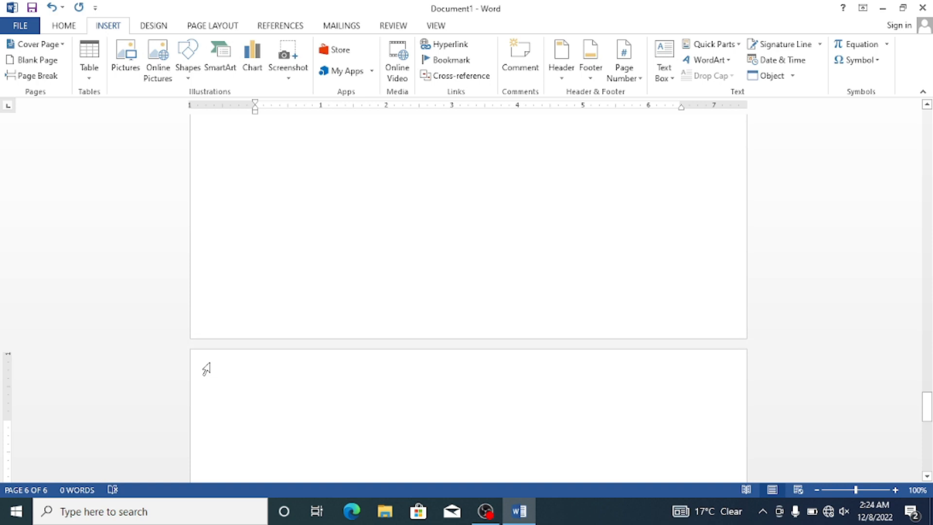
pyautogui.scroll(10, 211, 346)
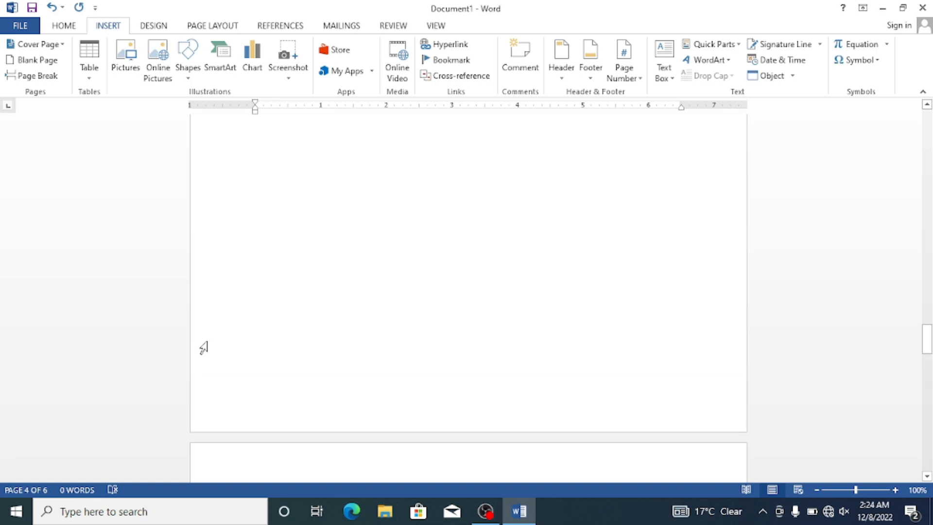
# Step: Undo the inserted page breaks to bring the document back to one page
pyautogui.hotkey('ctrl', 'z')
pyautogui.hotkey('ctrl', 'z')
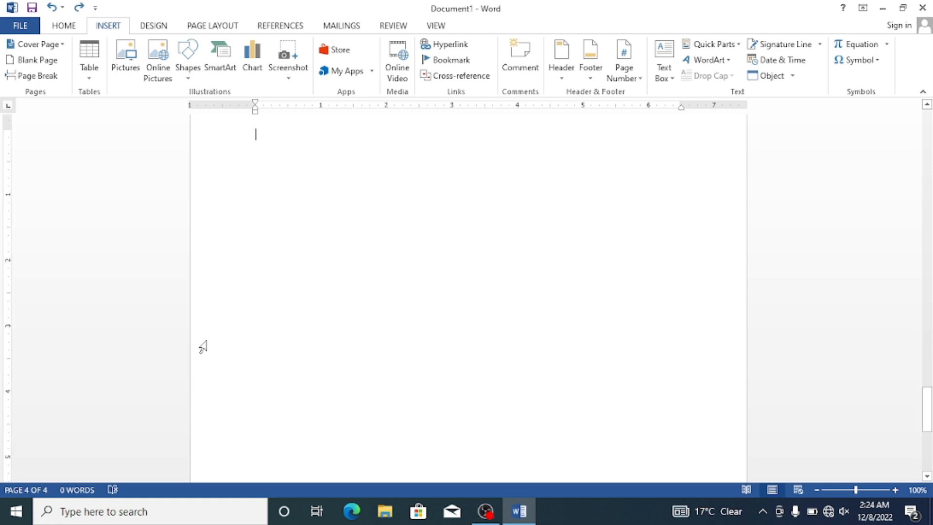
pyautogui.hotkey('ctrl', 'z')
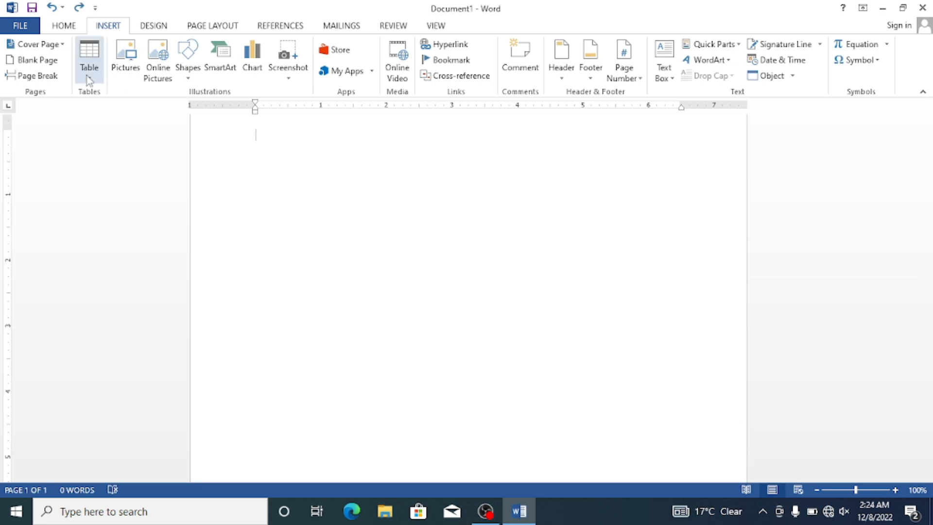
# Step: Insert a 6x6 table on the empty page and enlarge it in both width and height
pyautogui.click(89, 78)
pyautogui.click(89, 78)
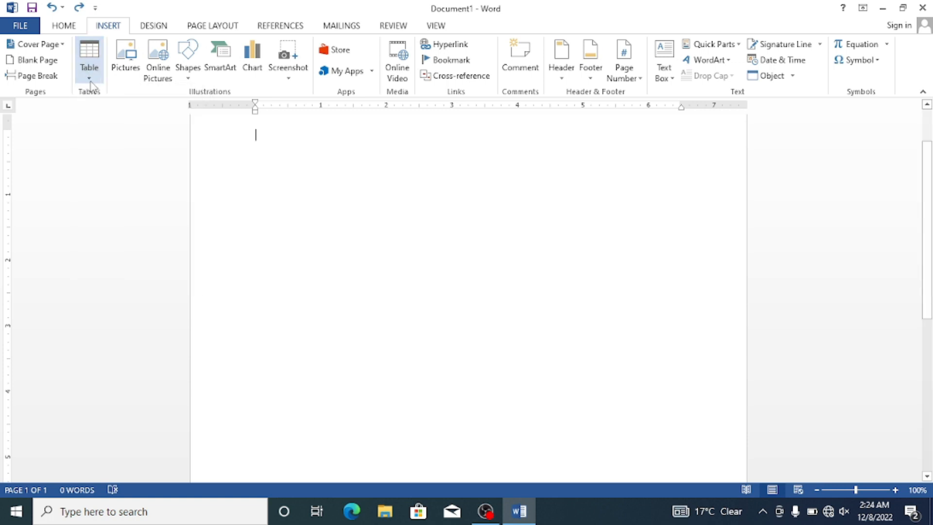
pyautogui.click(90, 81)
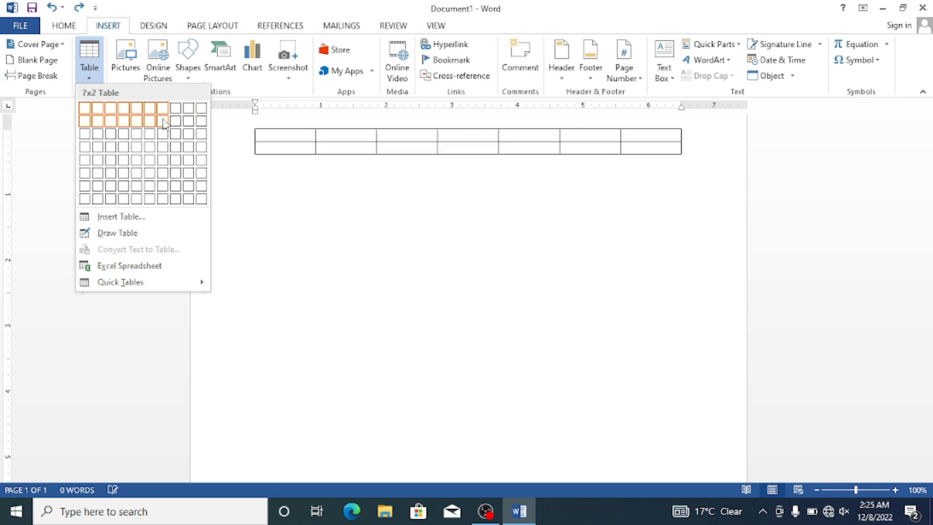
pyautogui.click(154, 174)
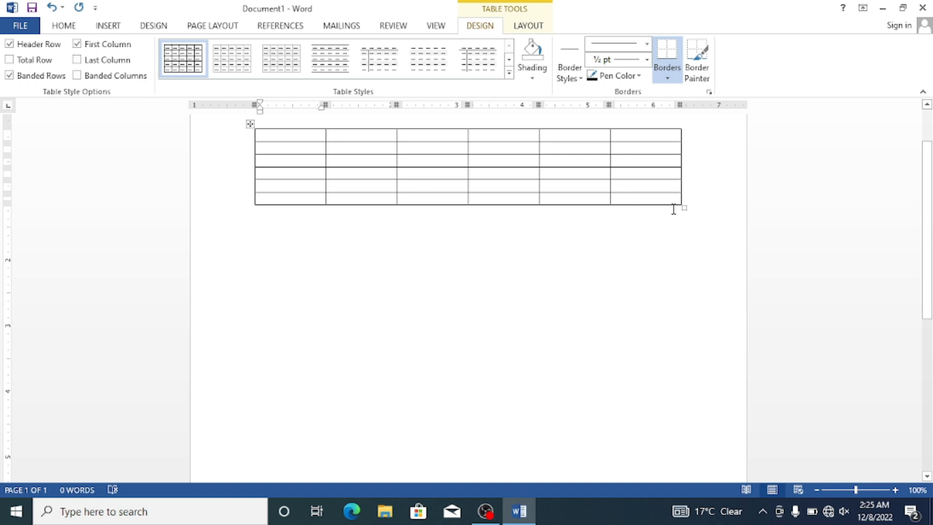
pyautogui.moveTo(684, 208); pyautogui.dragTo(718, 280)
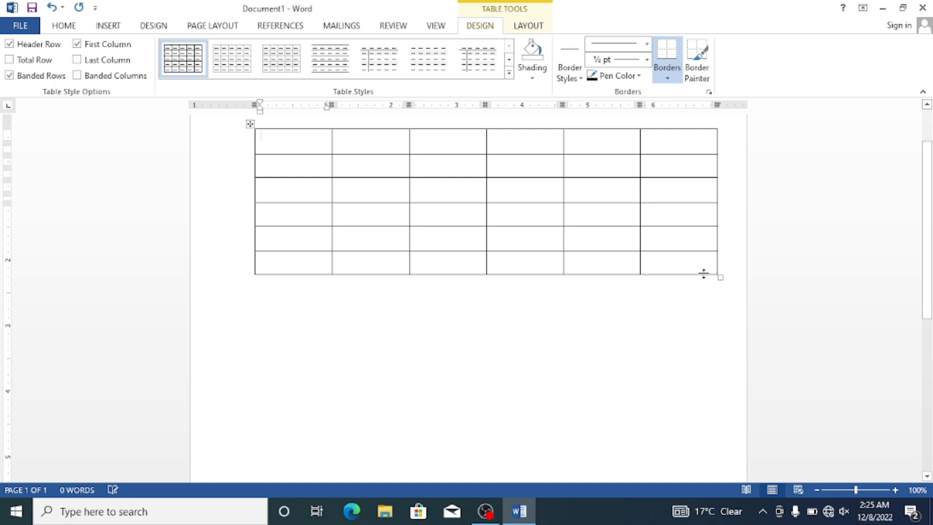
pyautogui.moveTo(249, 154)
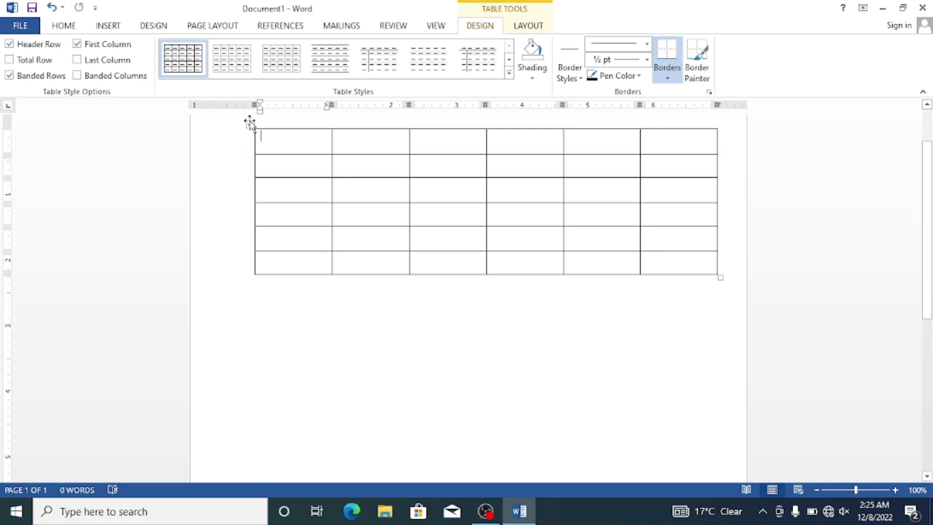
# Step: Apply the blue grid table style with a solid header row and light blue banded rows to the table
pyautogui.click(509, 73)
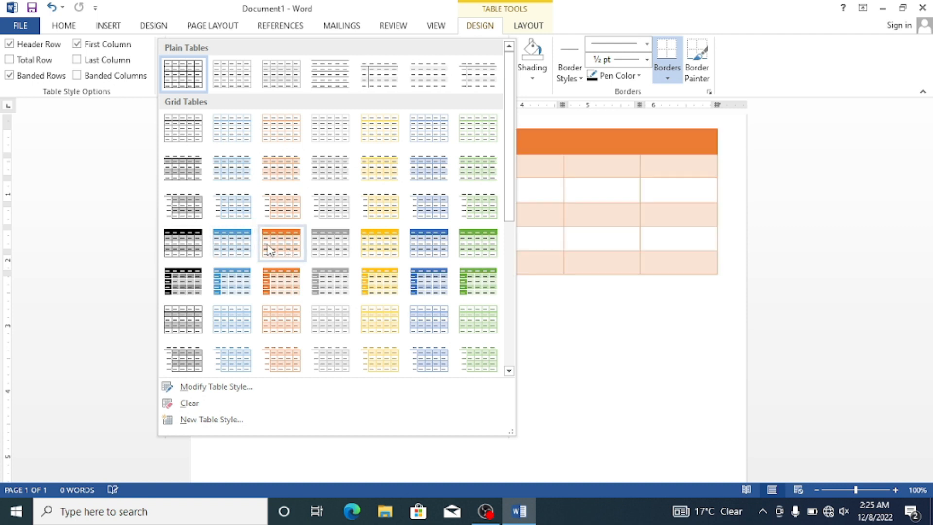
pyautogui.click(248, 242)
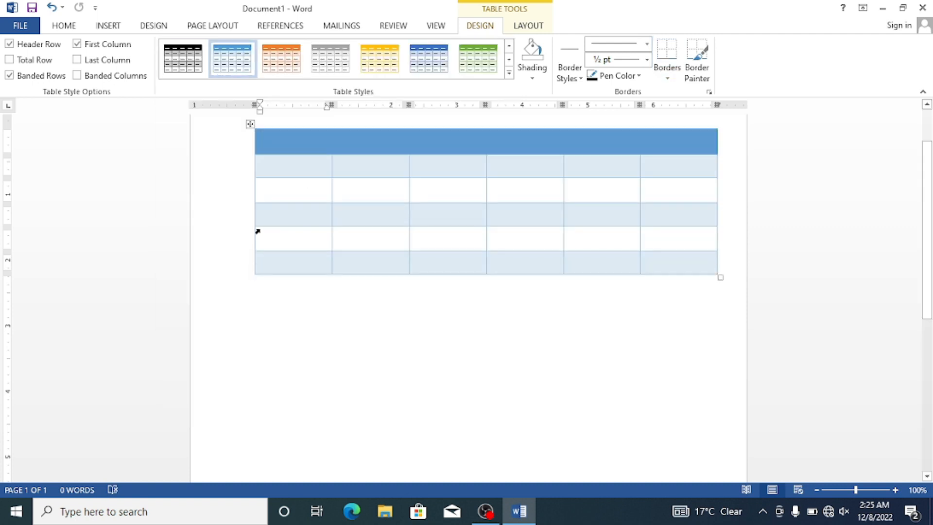
pyautogui.click(288, 151)
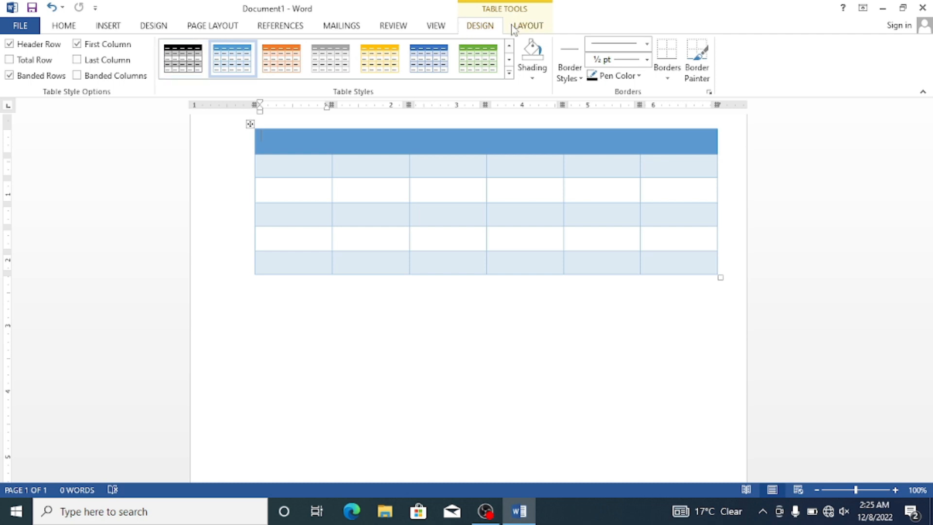
# Step: Merge the header row cells in columns two to five into one cell
pyautogui.click(108, 26)
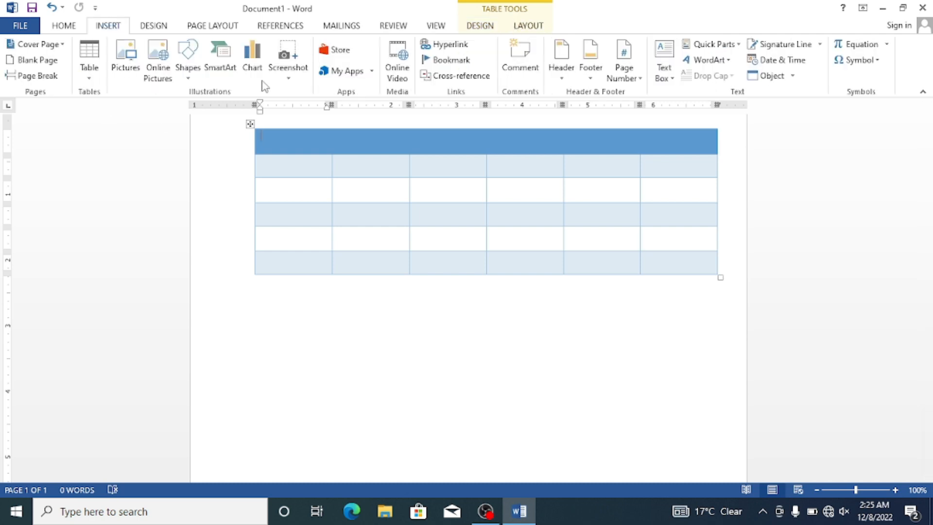
pyautogui.click(312, 165)
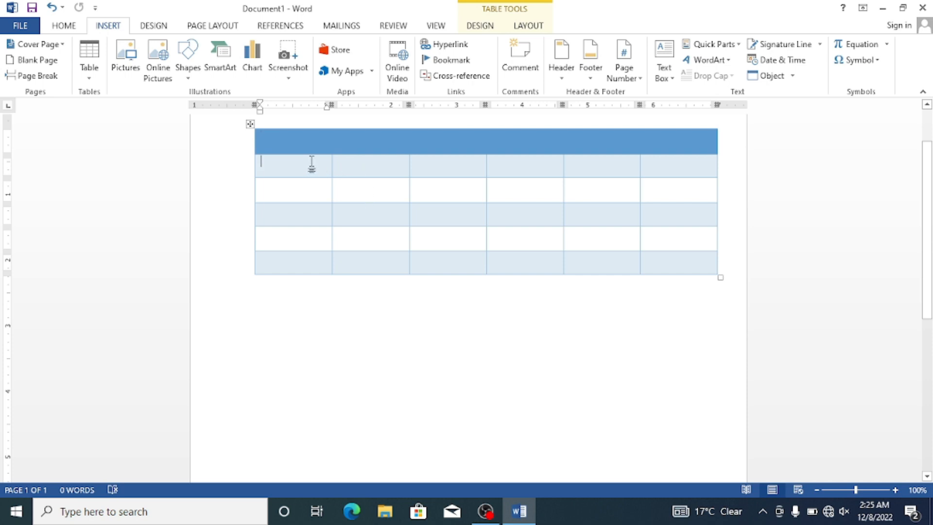
pyautogui.moveTo(366, 148); pyautogui.dragTo(586, 148)
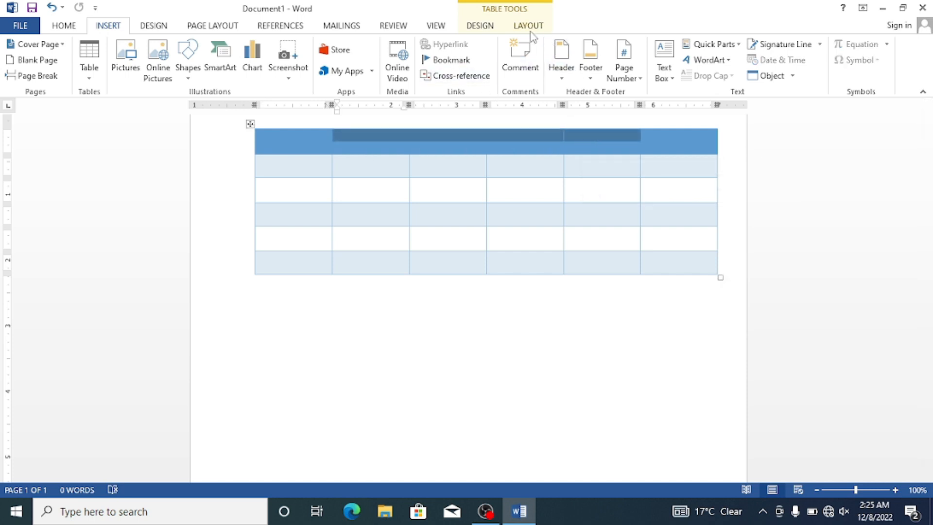
pyautogui.click(530, 28)
pyautogui.click(345, 44)
# Step: Enter the title "Result card" in the merged header cell and enlarge it to font size 22
pyautogui.click(440, 140)
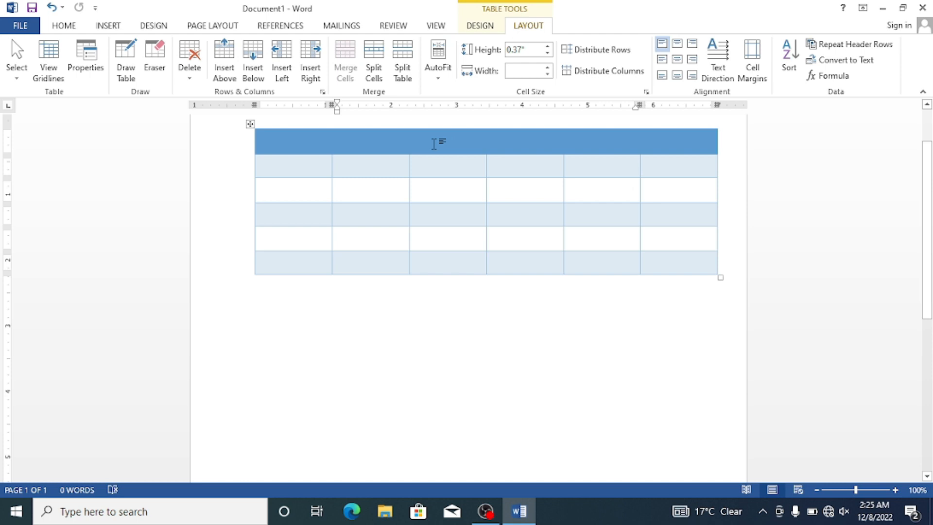
pyautogui.write('Result card')
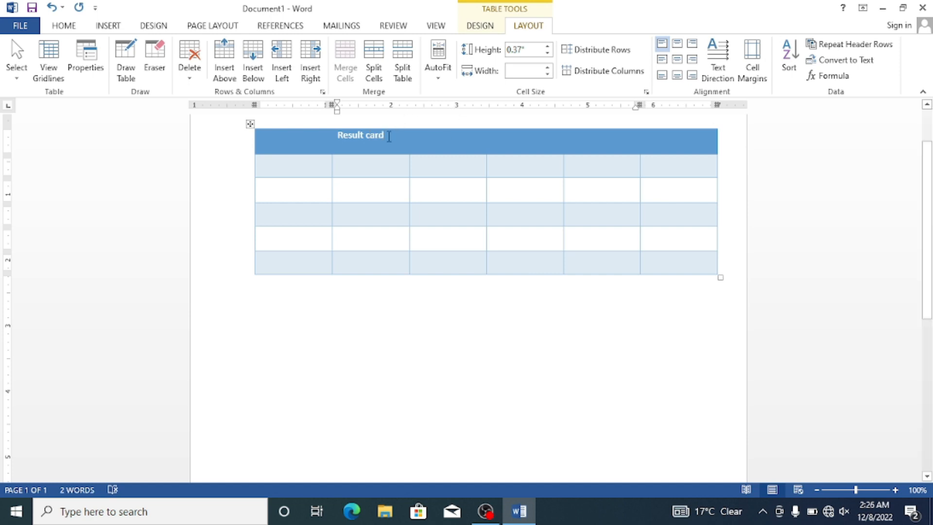
pyautogui.moveTo(389, 136); pyautogui.dragTo(338, 135)
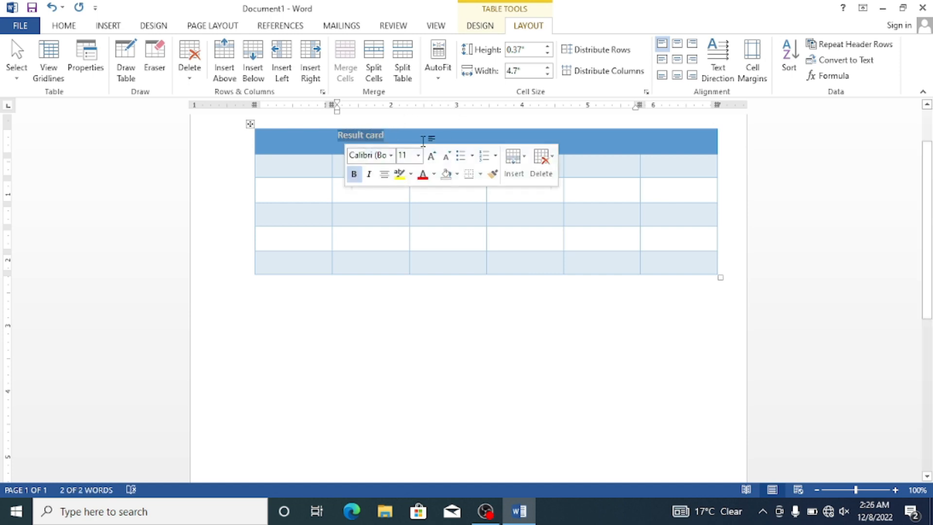
pyautogui.click(432, 156)
pyautogui.click(432, 156)
pyautogui.click(431, 156)
pyautogui.click(431, 156)
pyautogui.click(431, 156)
pyautogui.click(432, 155)
pyautogui.click(432, 155)
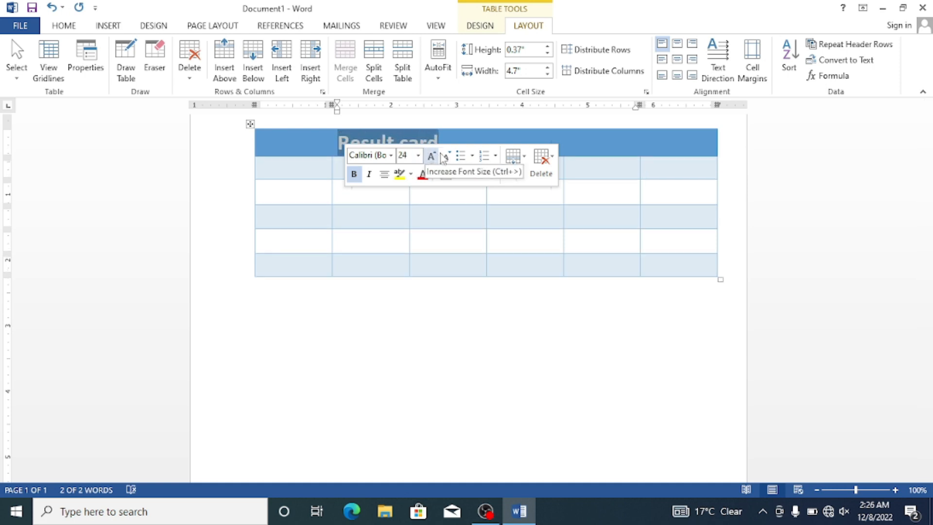
pyautogui.click(443, 156)
# Step: Centre the Result card title horizontally within the merged header cell
pyautogui.click(347, 125)
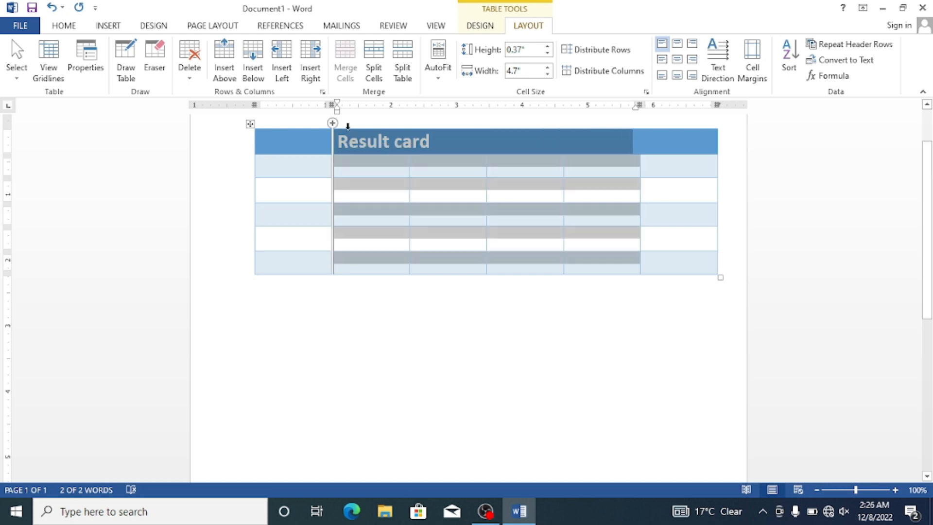
pyautogui.click(342, 147)
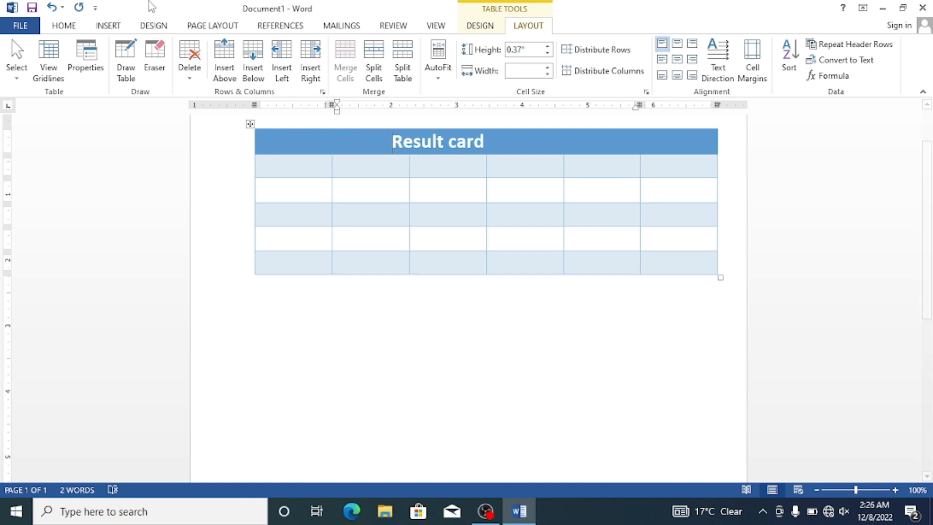
pyautogui.click(121, 23)
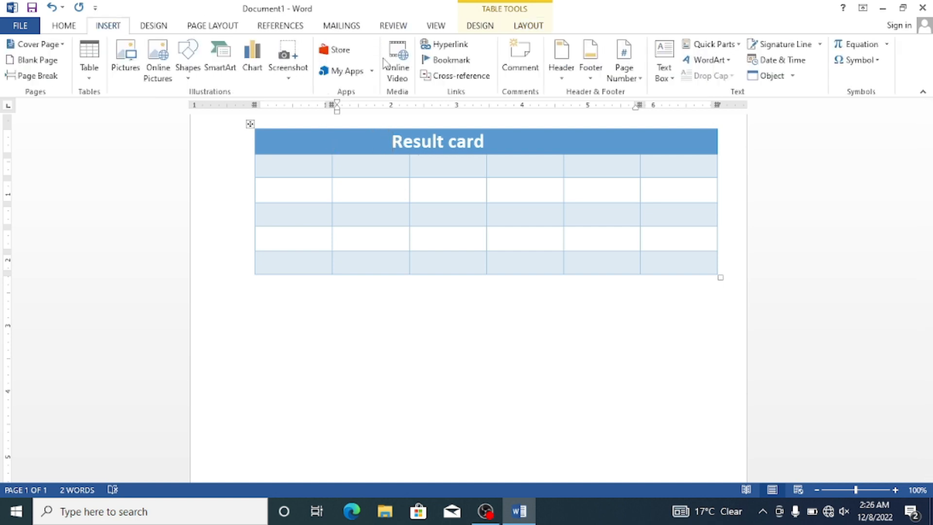
pyautogui.click(65, 27)
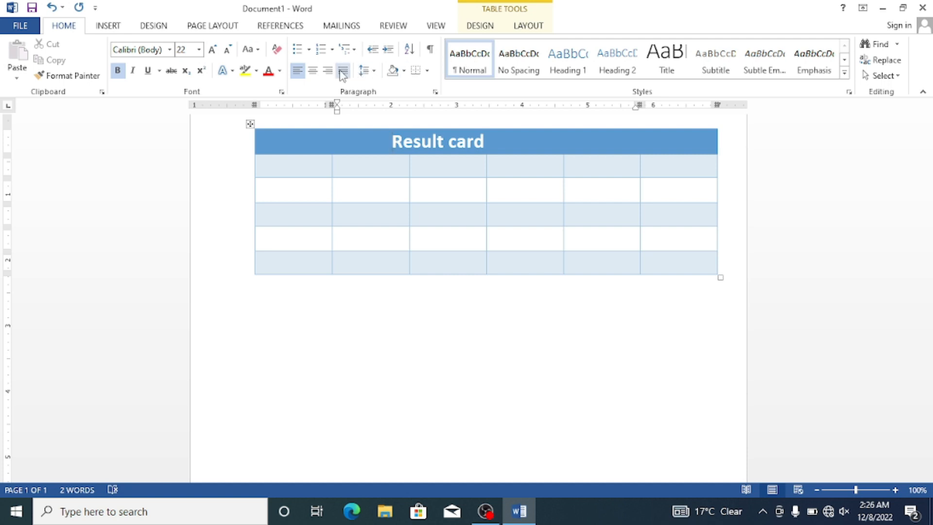
pyautogui.click(313, 71)
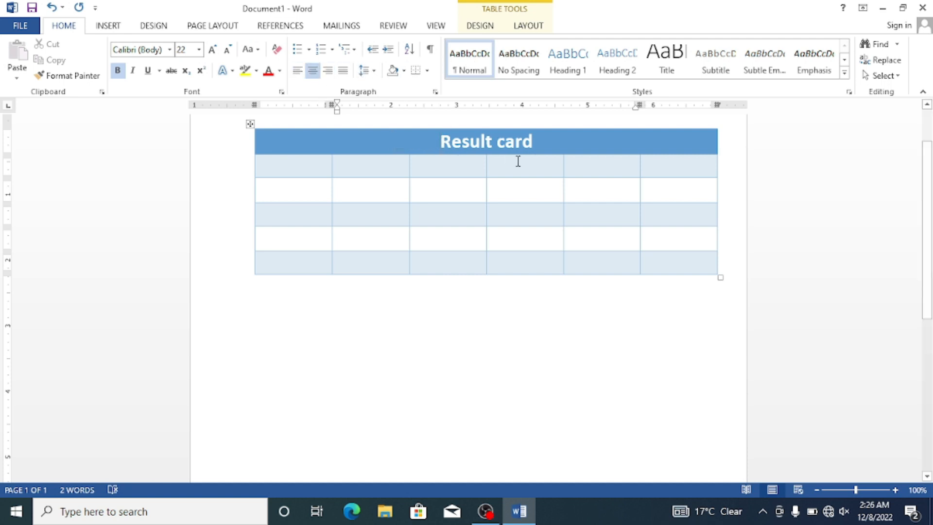
# Step: Set the font colour of the Result card title to black
pyautogui.moveTo(538, 144); pyautogui.dragTo(439, 140)
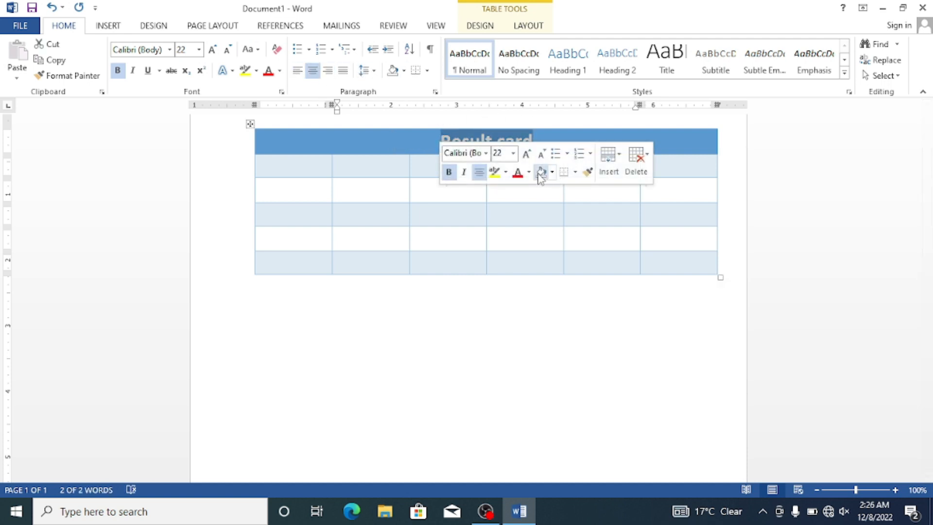
pyautogui.click(529, 173)
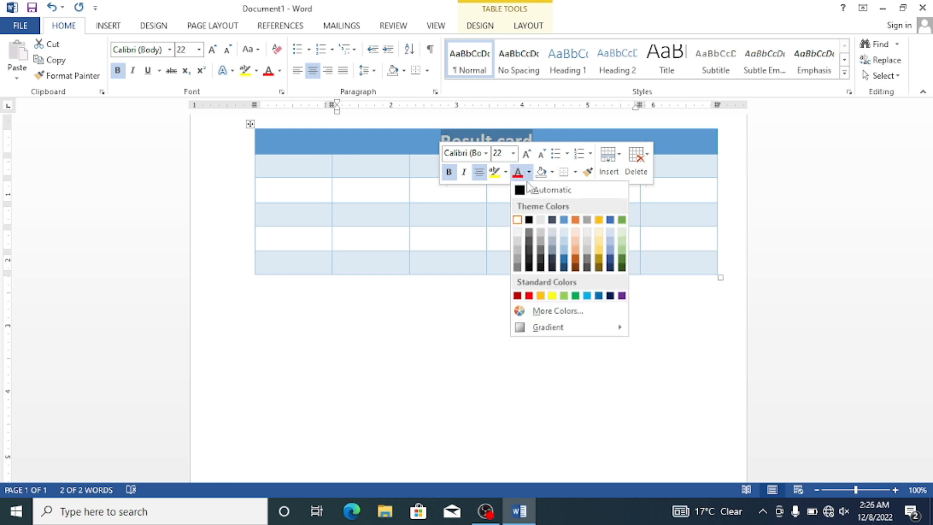
pyautogui.click(528, 297)
pyautogui.click(529, 172)
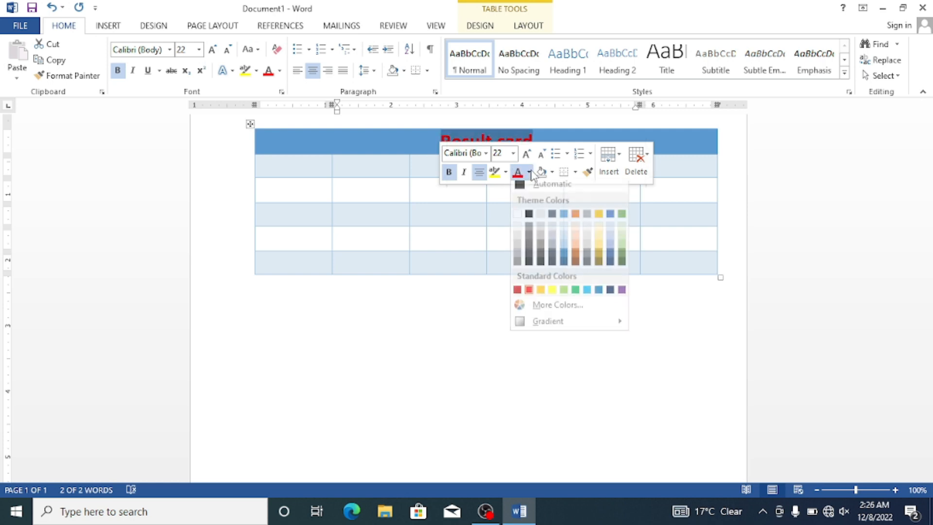
pyautogui.click(529, 219)
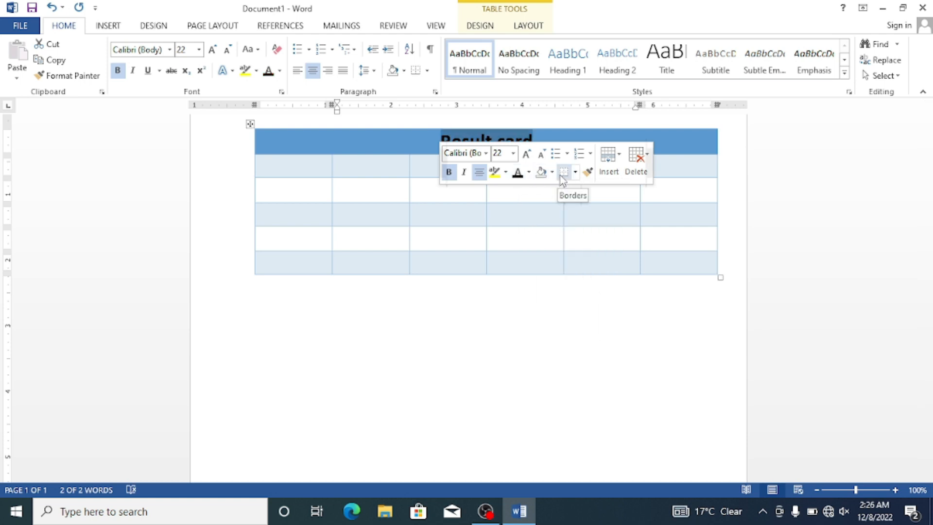
# Step: Change the font of the Result card title to Algerian
pyautogui.click(486, 153)
pyautogui.click(491, 286)
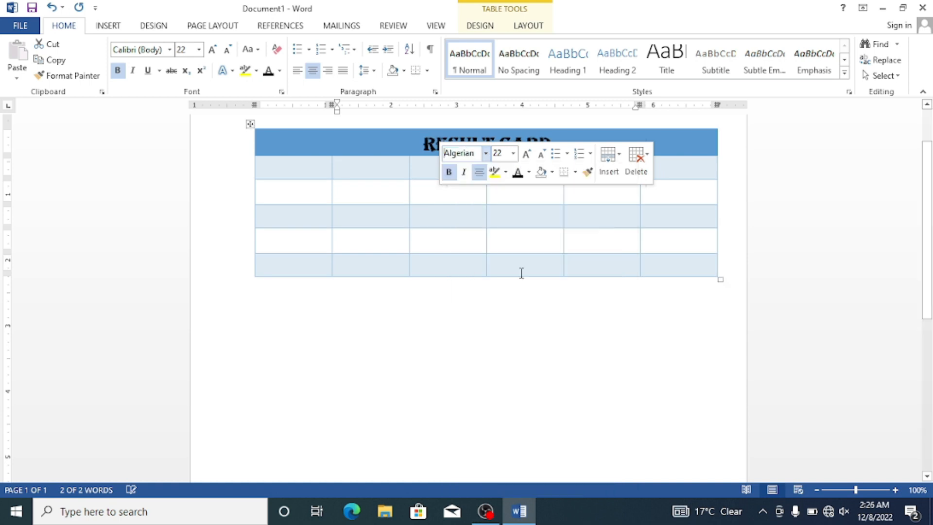
pyautogui.click(564, 140)
# Step: Enter the headings Name, F Name, Class and english in the first four cells of the row below the title
pyautogui.click(275, 171)
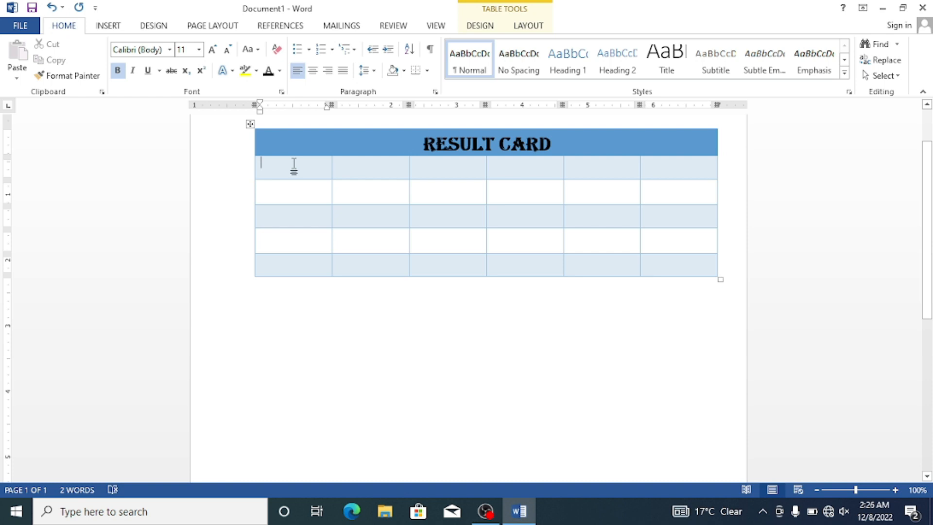
pyautogui.write('Name')
pyautogui.press('Tab')
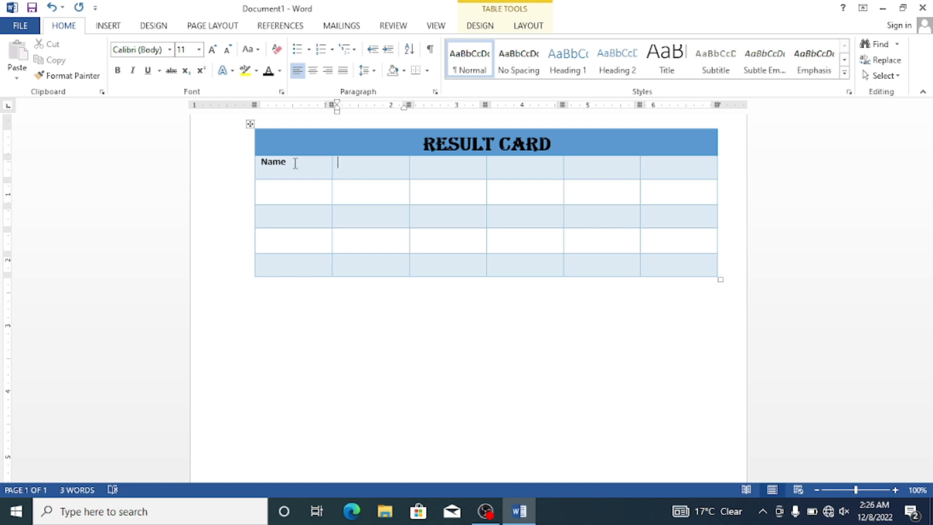
pyautogui.write('F Name')
pyautogui.press('Tab')
pyautogui.write('P')
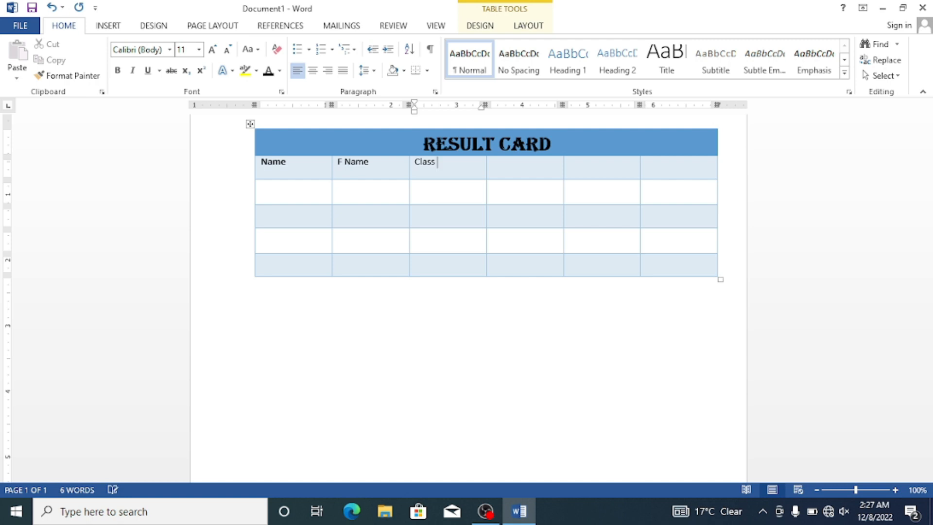
pyautogui.press('Return')
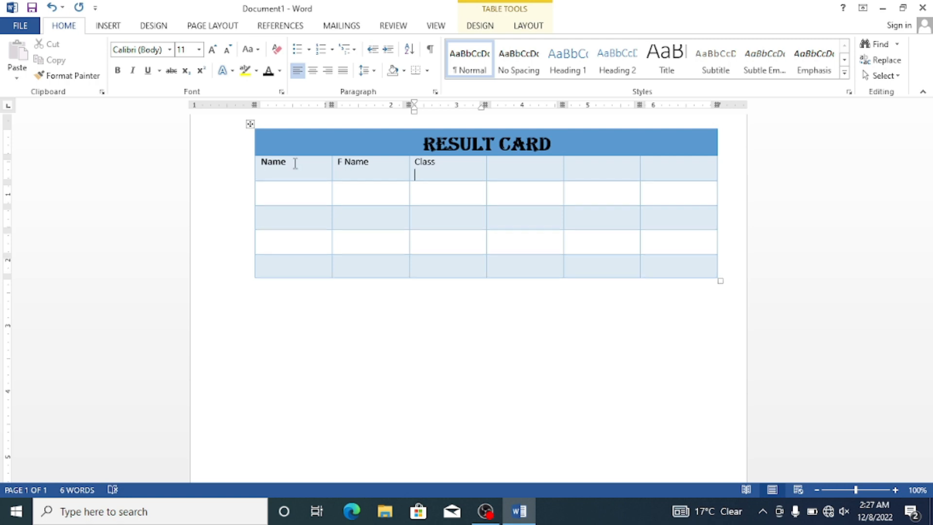
pyautogui.press('Tab')
pyautogui.write('ng')
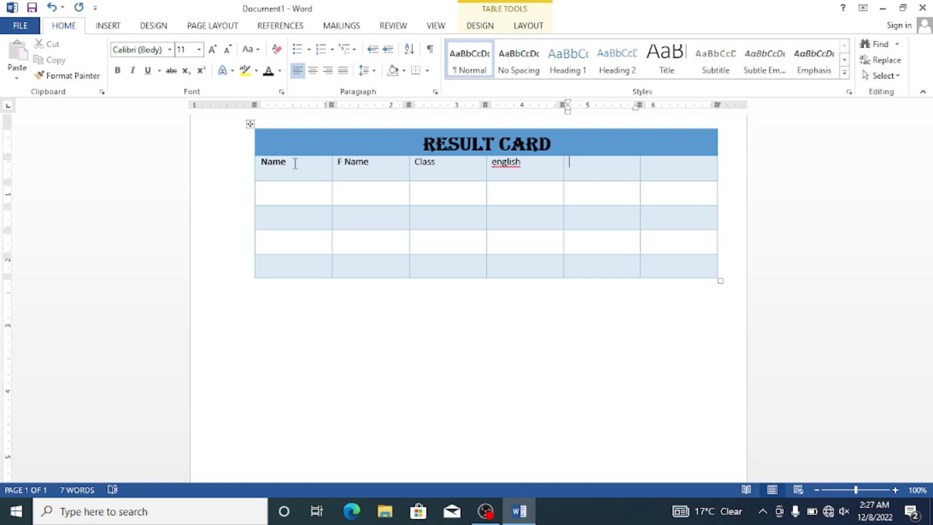
# Step: Enter "Math islamiyat" in the fifth heading cell
pyautogui.write('math islamiyat')
pyautogui.press('Tab')
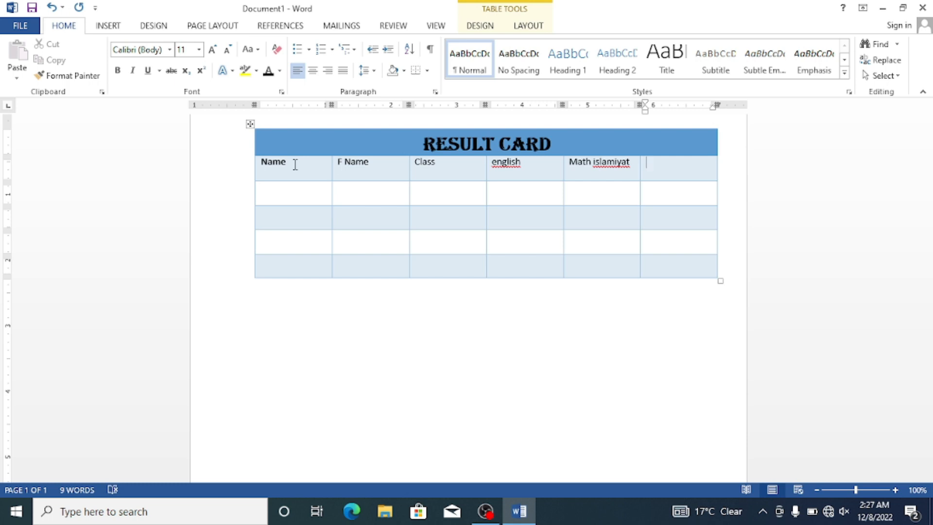
# Step: Move the word "islamiyat" out of the Math heading cell into the empty sixth heading cell
pyautogui.click(509, 135)
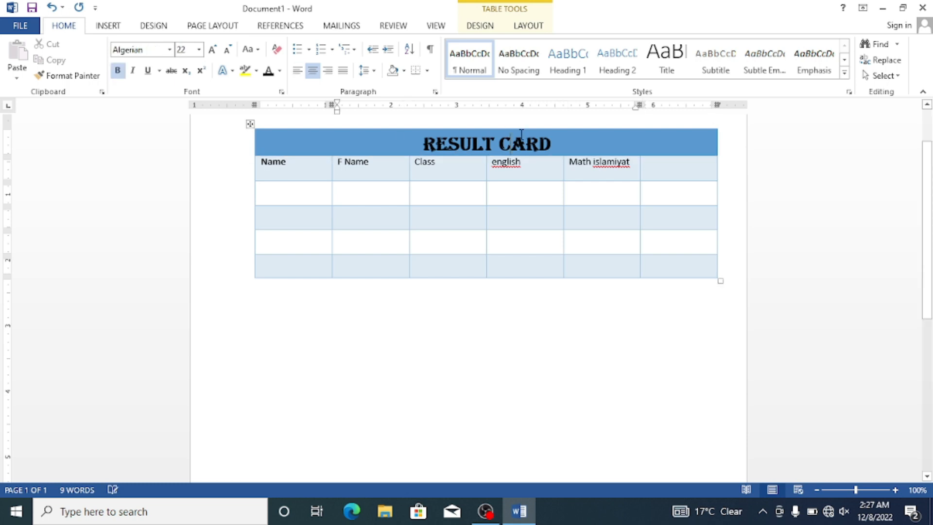
pyautogui.moveTo(630, 161); pyautogui.dragTo(592, 162)
pyautogui.hotkey('ctrl', 'c')
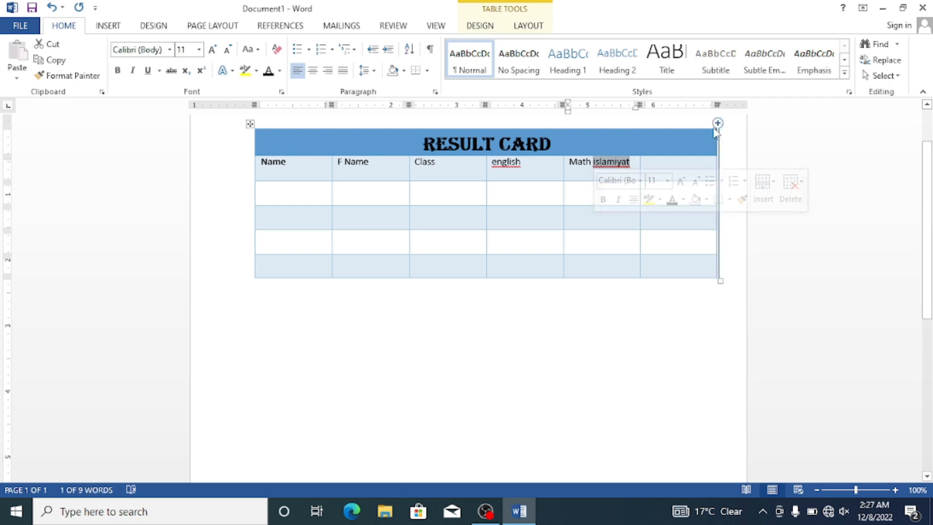
pyautogui.press('BackSpace')
pyautogui.click(670, 162)
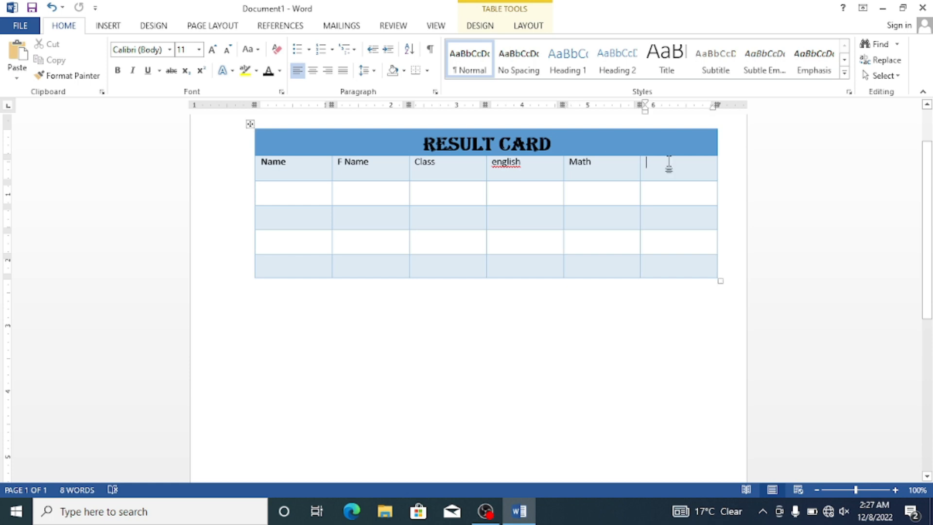
pyautogui.hotkey('ctrl', 'v')
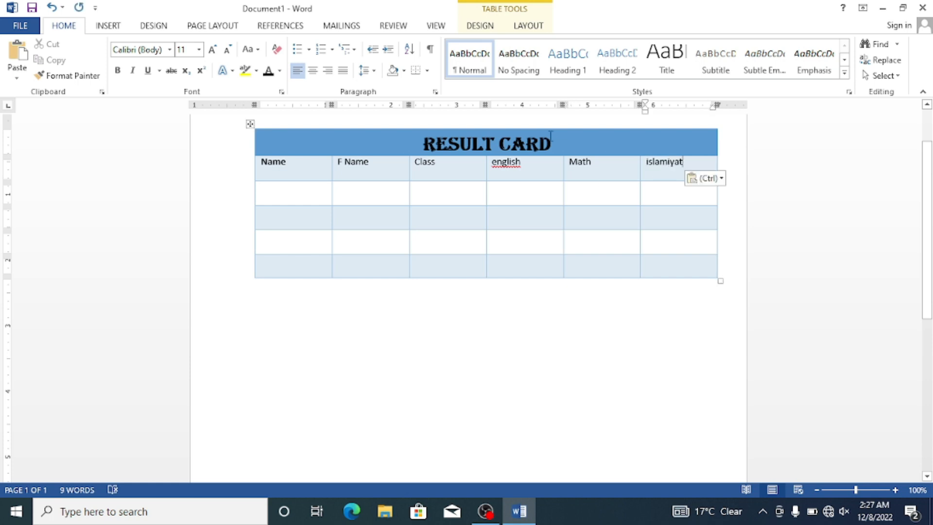
# Step: Fill the four cells of the Name column with the students' first names
pyautogui.click(290, 205)
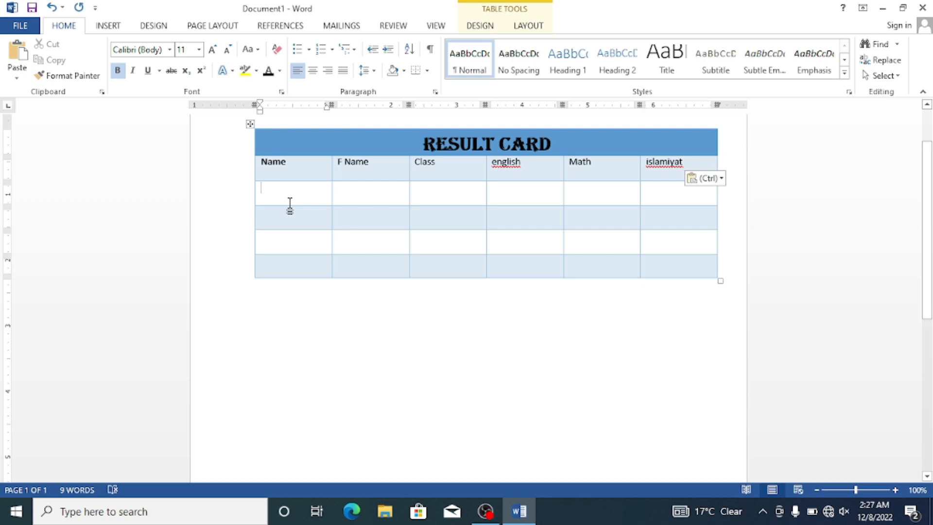
pyautogui.write('N')
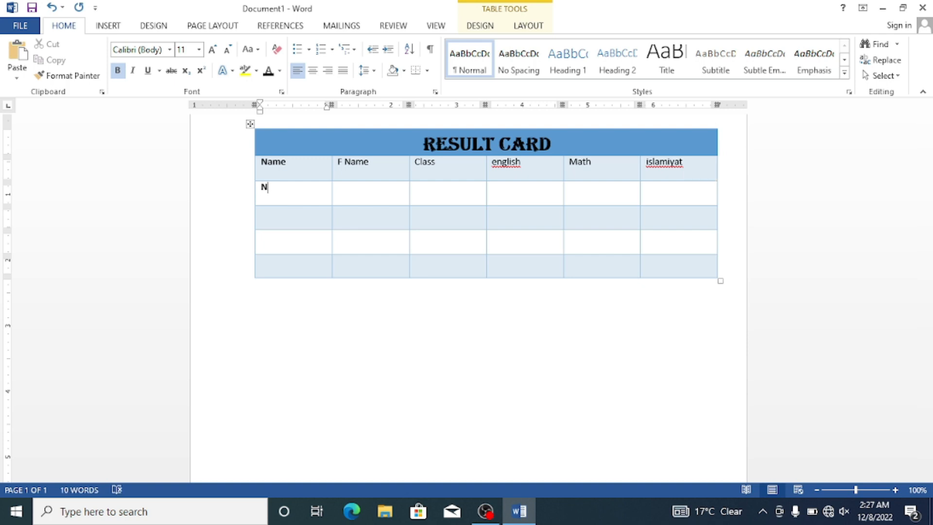
pyautogui.write('aseem')
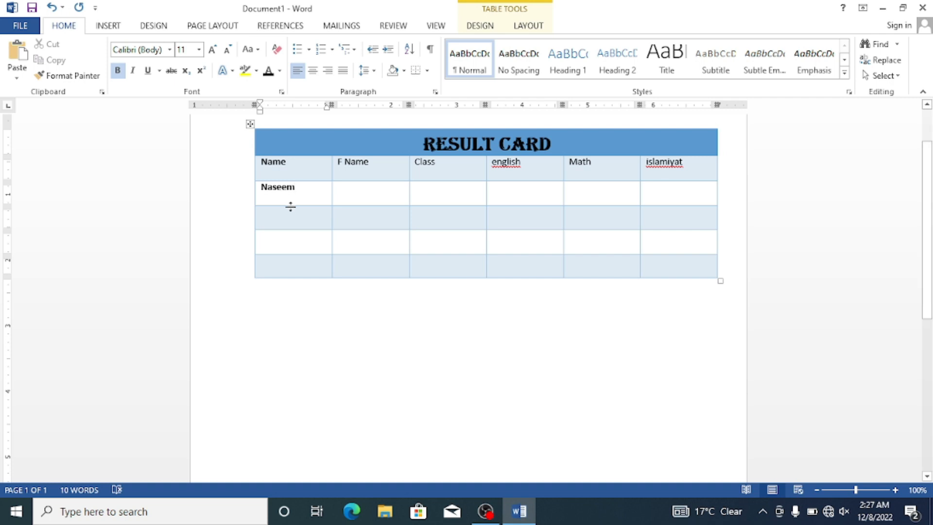
pyautogui.press('Down')
pyautogui.write('Siraj')
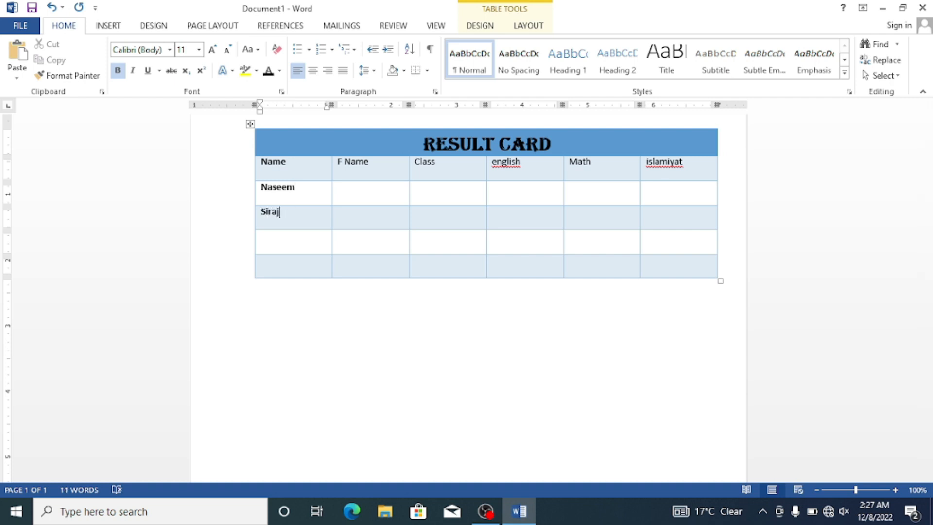
pyautogui.press('Down')
pyautogui.write('Saeed')
pyautogui.press('Down')
pyautogui.write('Razaullah')
# Step: Fill the F Name column with each student's father's name, working from the last row up
pyautogui.press('Tab')
pyautogui.press('Up')
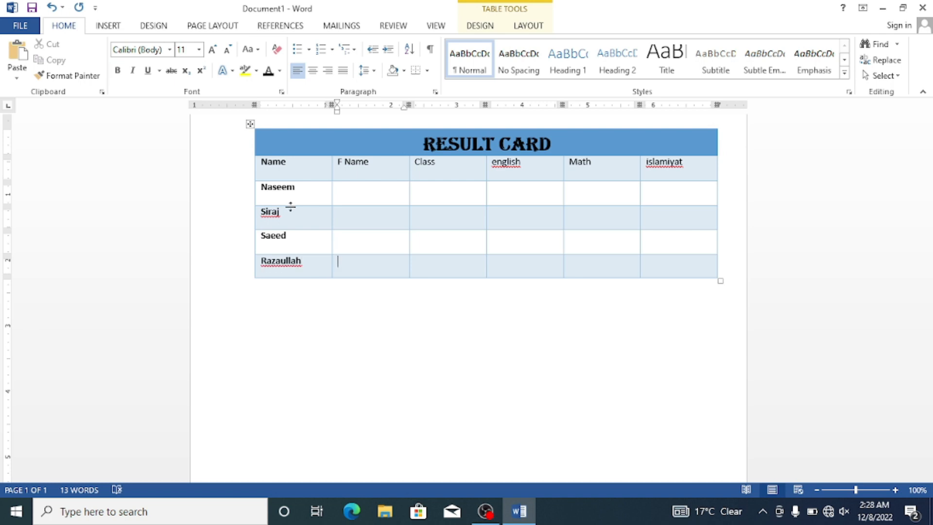
pyautogui.write('Khalil')
pyautogui.press('Up')
pyautogui.write('sattar')
pyautogui.press('Up')
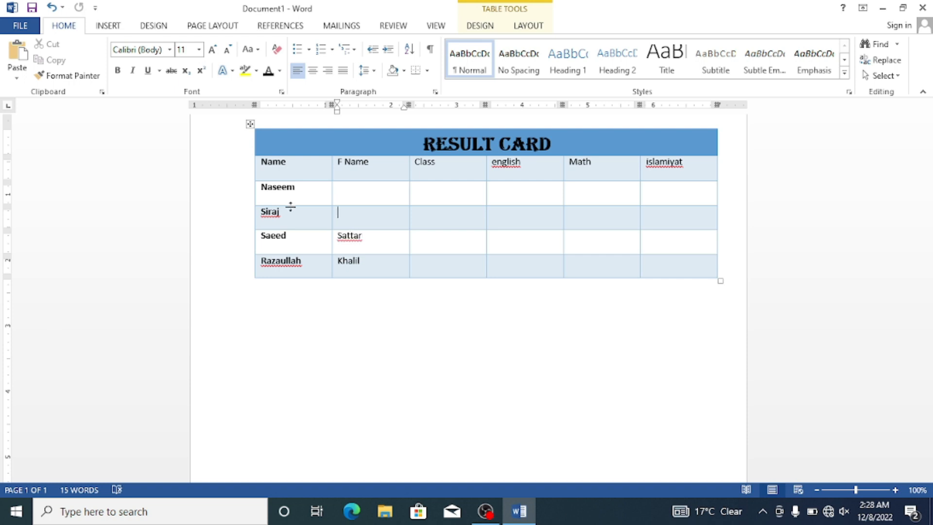
pyautogui.write('Raz')
pyautogui.write('akhan')
pyautogui.write('Rahim')
pyautogui.write(' j')
pyautogui.write('an')
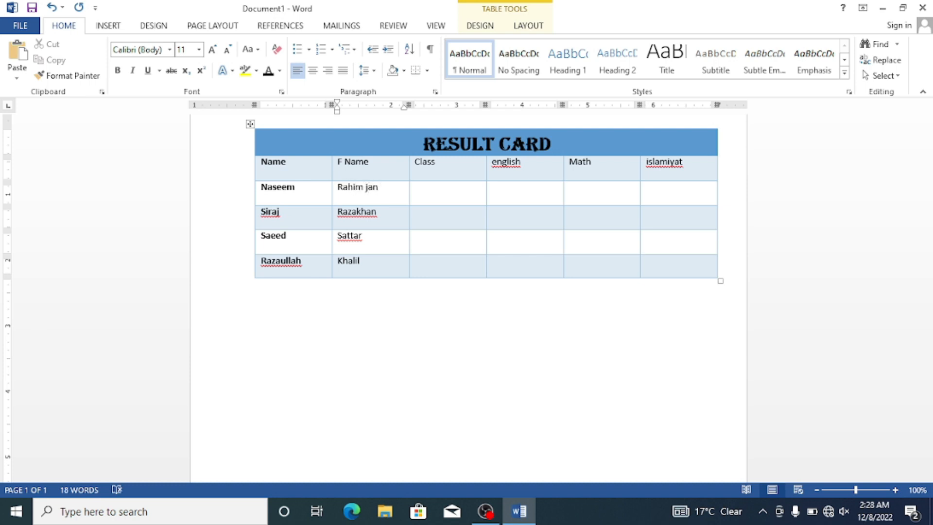
# Step: Enter 6th in the Class column for all four students
pyautogui.press('Tab')
pyautogui.write('6th')
pyautogui.press('Down')
pyautogui.write('6th ')
pyautogui.write('5')
pyautogui.press('BackSpace')
pyautogui.write('6th')
pyautogui.press('Down')
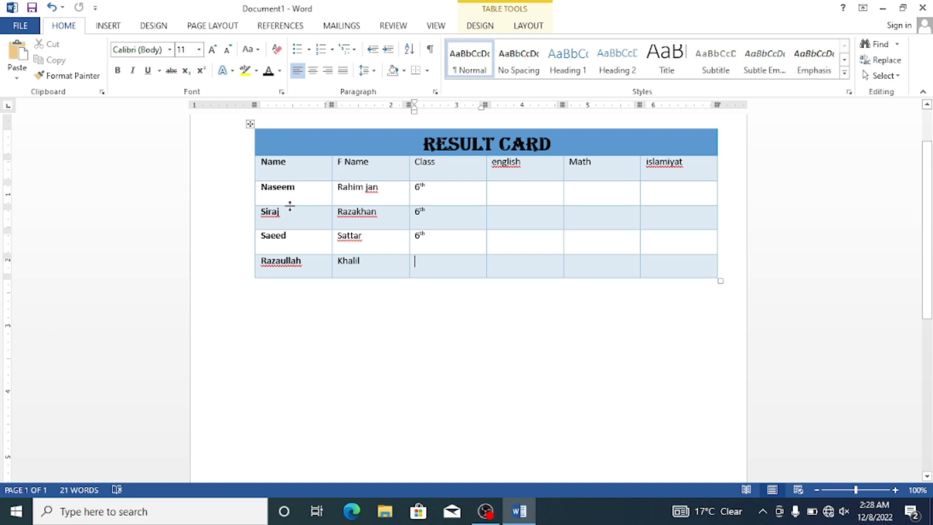
pyautogui.write('6th')
pyautogui.press('Tab')
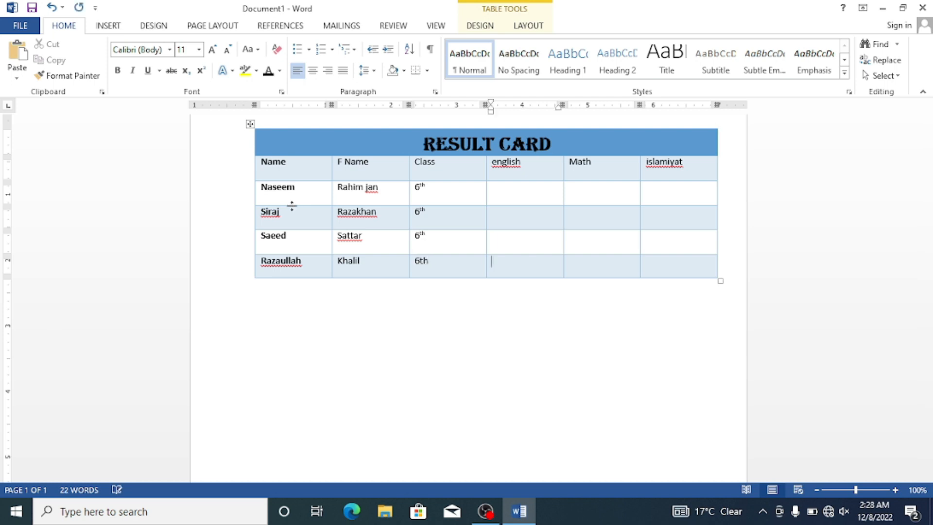
pyautogui.press('Down')
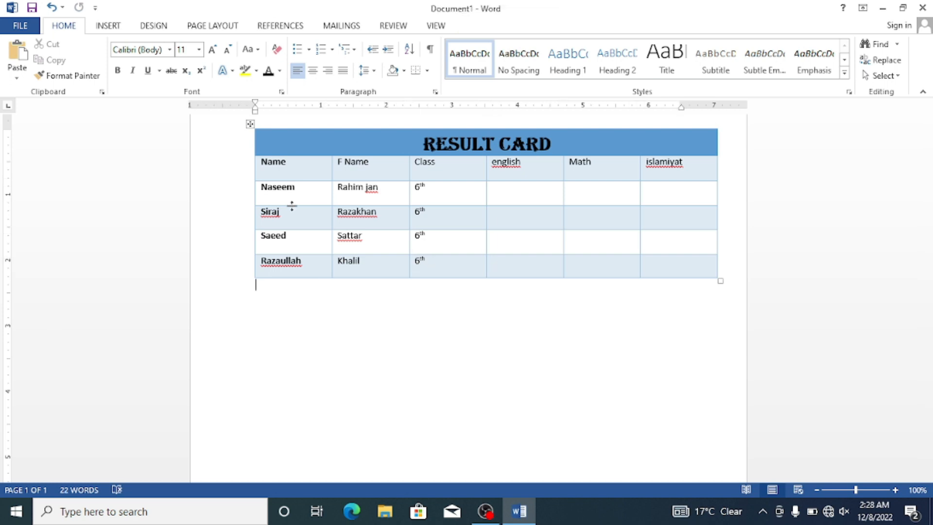
# Step: Enter the marks 34, 54, 34 and 56 down the english column
pyautogui.click(525, 193)
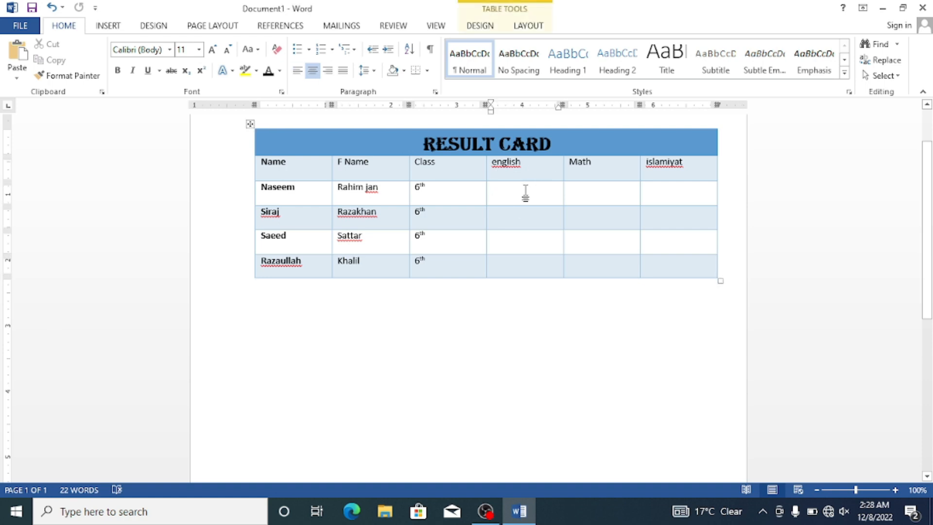
pyautogui.write('34')
pyautogui.press('Down')
pyautogui.write('543')
pyautogui.press('Down')
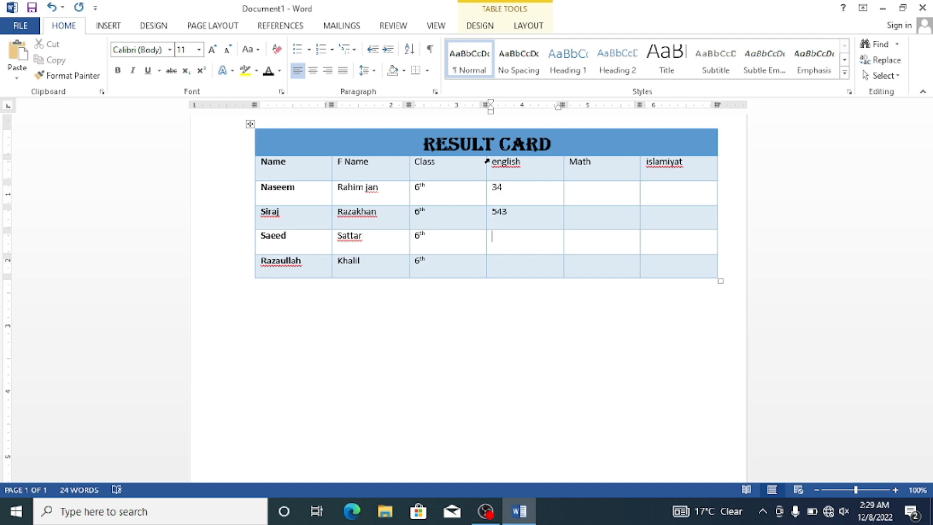
pyautogui.press('BackSpace')
pyautogui.press('Down')
pyautogui.write('34')
pyautogui.press('Down')
pyautogui.write('56')
# Step: Enter the marks 65, 45, 66 and 55 down the Math column
pyautogui.press('Tab')
pyautogui.write('656')
pyautogui.press('BackSpace')
pyautogui.press('Down')
pyautogui.write('45')
pyautogui.press('Down')
pyautogui.write('665')
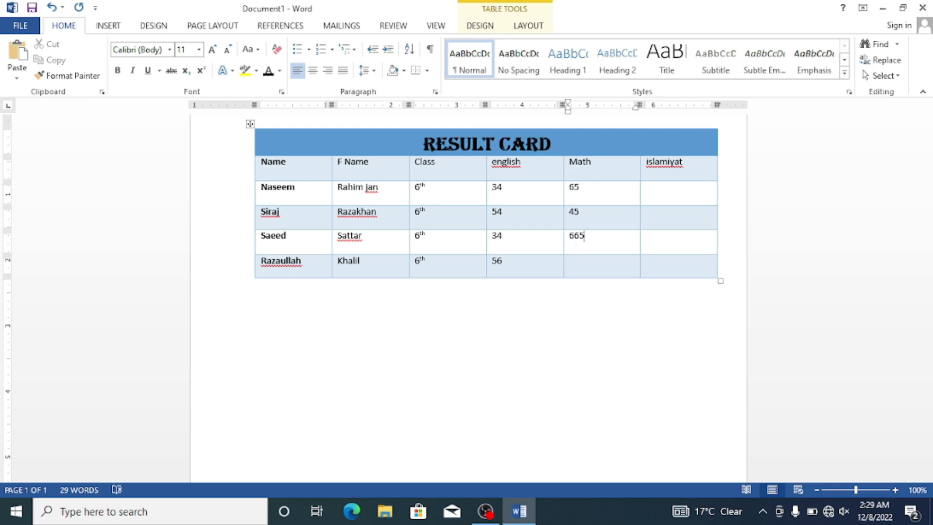
pyautogui.press('Down')
pyautogui.press('BackSpace')
pyautogui.press('Down')
pyautogui.write('55')
pyautogui.press('Down')
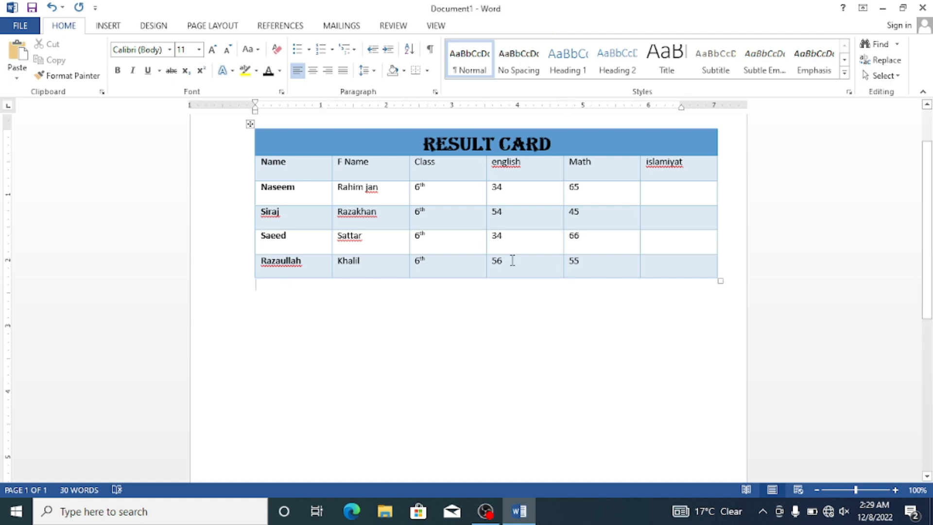
# Step: Replace the islamiyat heading in the last column with "Total marks"
pyautogui.moveTo(699, 167); pyautogui.dragTo(649, 167)
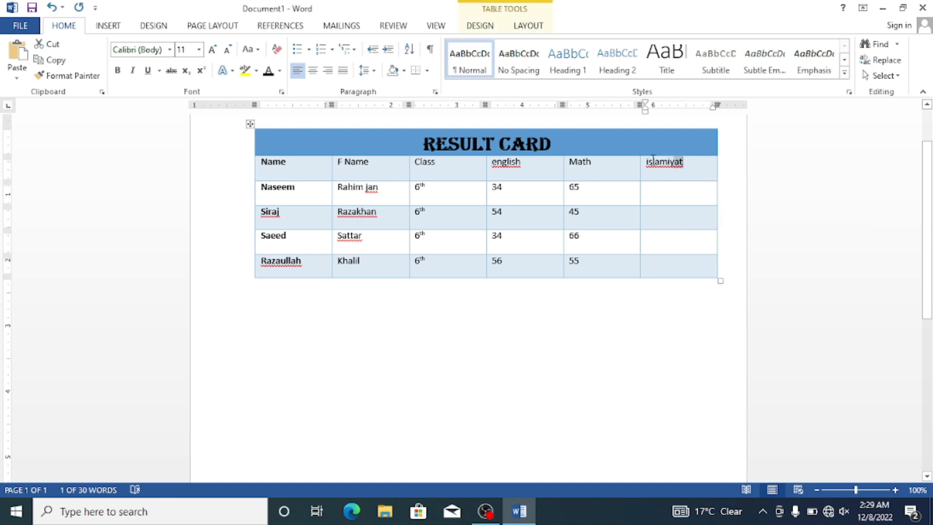
pyautogui.press('Right')
pyautogui.press('BackSpace')
pyautogui.press('BackSpace')
pyautogui.press('BackSpace')
pyautogui.press('BackSpace')
pyautogui.press('BackSpace')
pyautogui.press('BackSpace')
pyautogui.press('BackSpace')
pyautogui.press('BackSpace')
pyautogui.press('BackSpace')
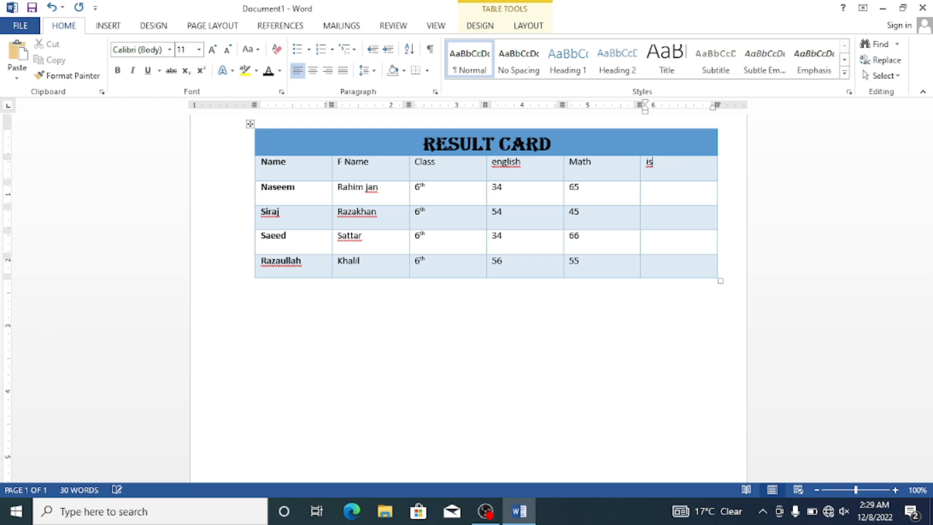
pyautogui.write('total marks')
pyautogui.click(658, 188)
pyautogui.click(117, 26)
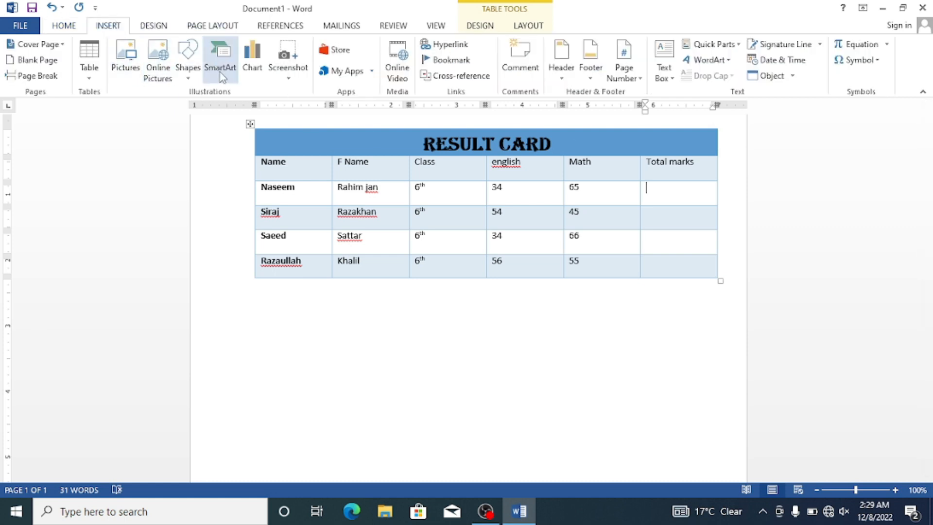
pyautogui.click(97, 81)
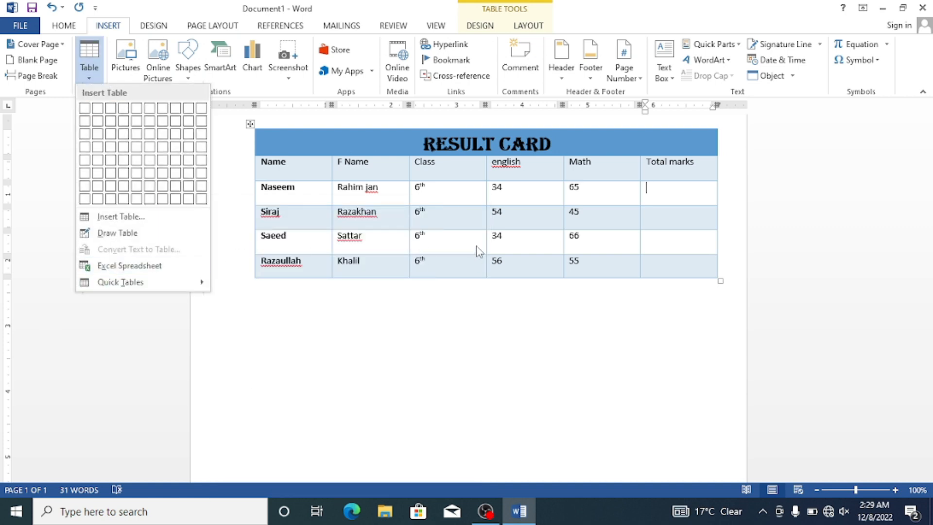
pyautogui.click(495, 225)
# Step: Correct the misspelled heading "english" to "English" using the spelling suggestion
pyautogui.click(524, 163)
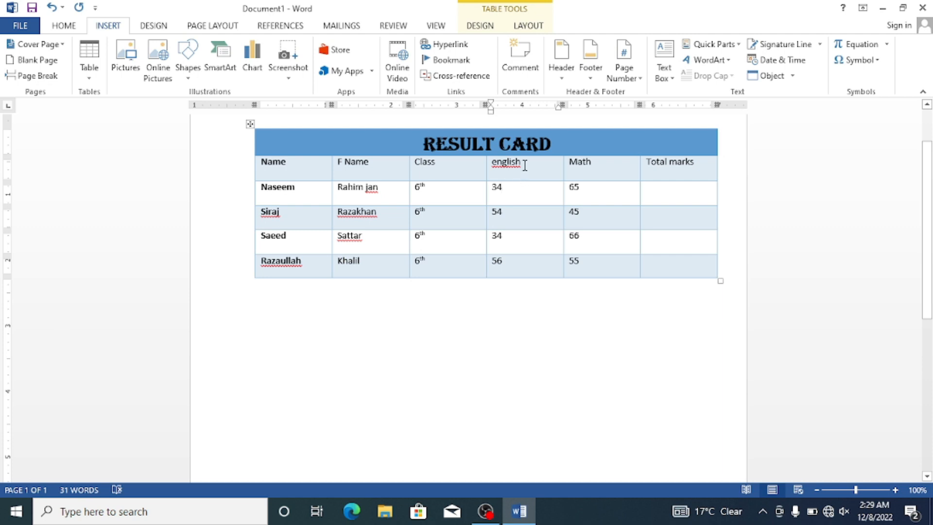
pyautogui.rightClick(520, 165)
pyautogui.click(535, 177)
pyautogui.click(664, 328)
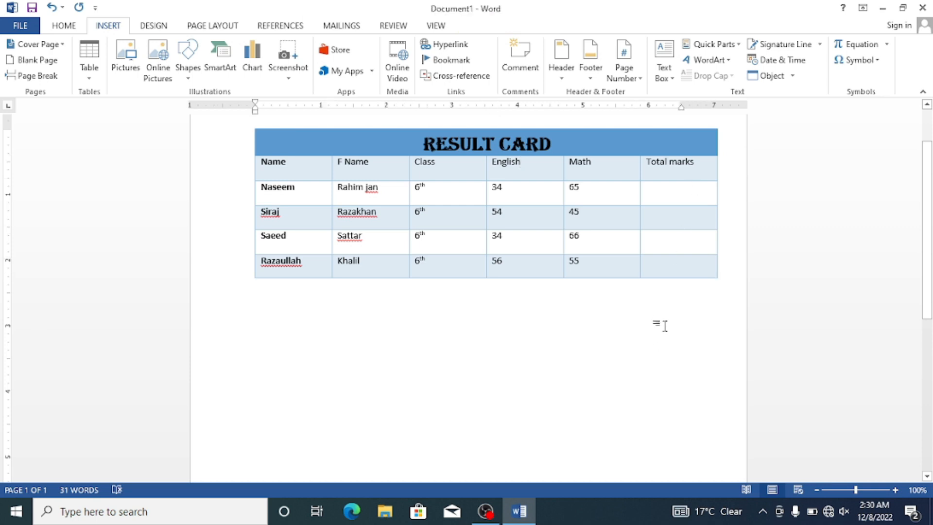
# Step: Delete the entire Result card table from the document
pyautogui.hotkey('ctrl', 'a')
pyautogui.press('Delete')
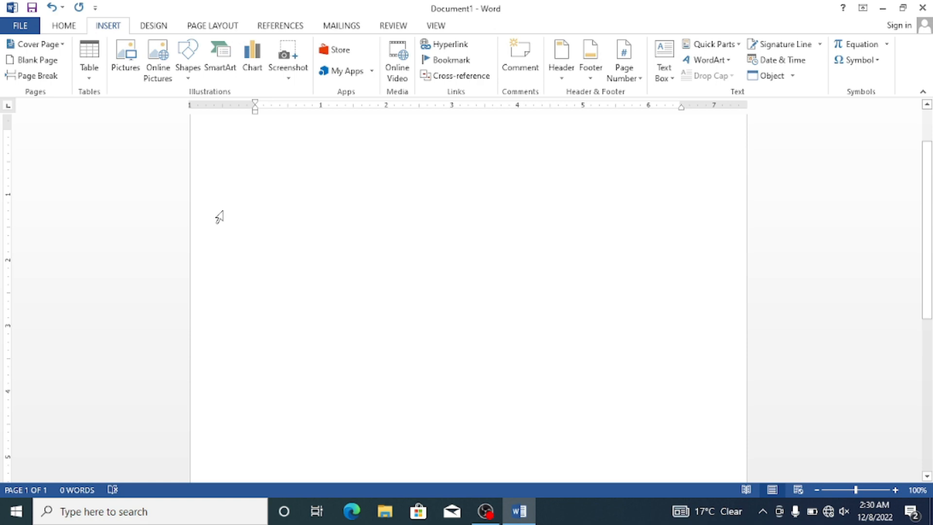
pyautogui.click(90, 83)
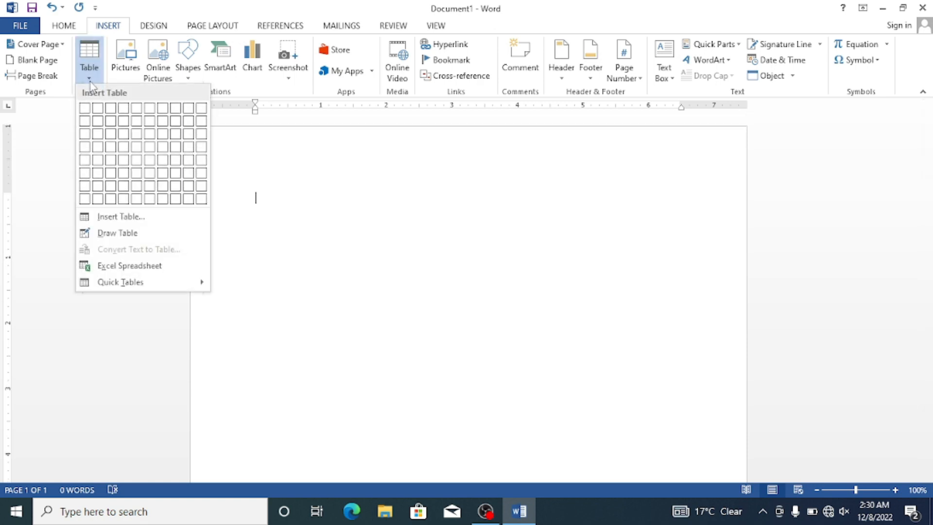
pyautogui.click(175, 218)
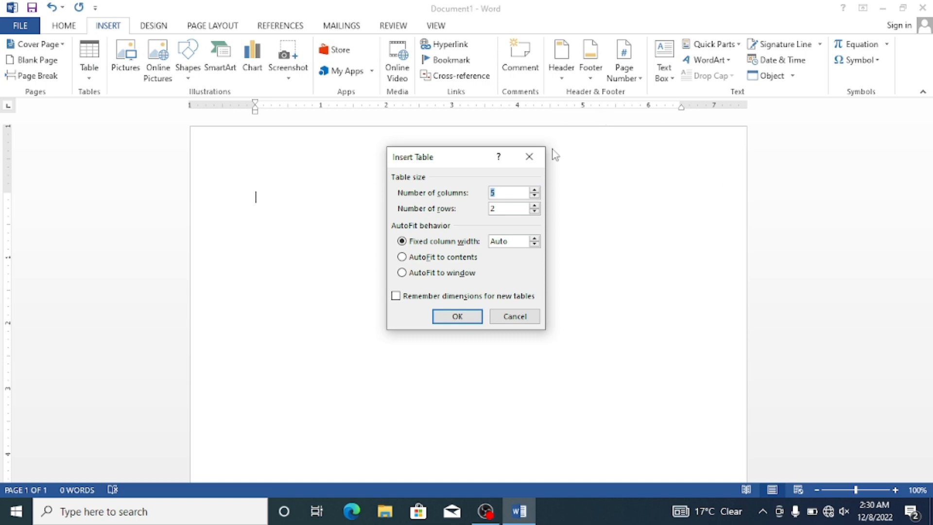
pyautogui.click(529, 157)
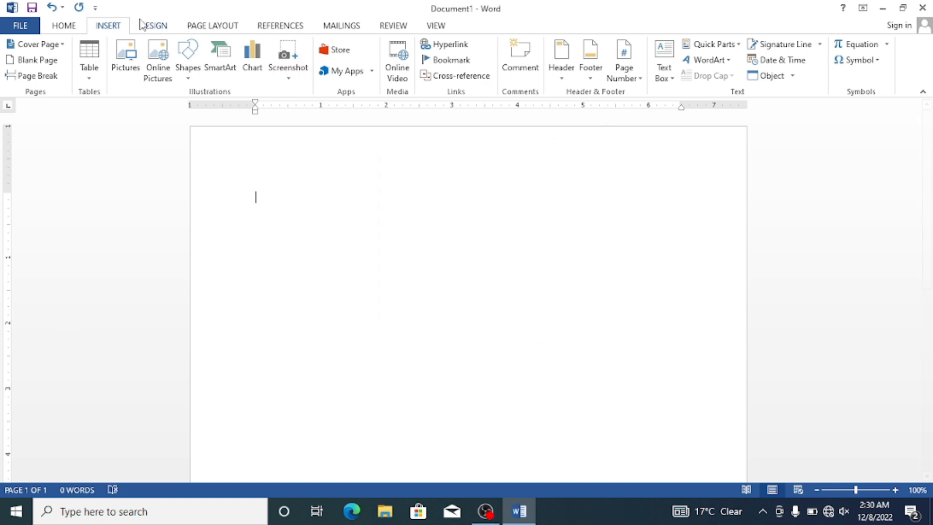
# Step: Insert a table with 8 columns and 8 rows through the Insert Table dialog and stretch it taller
pyautogui.click(98, 80)
pyautogui.click(137, 220)
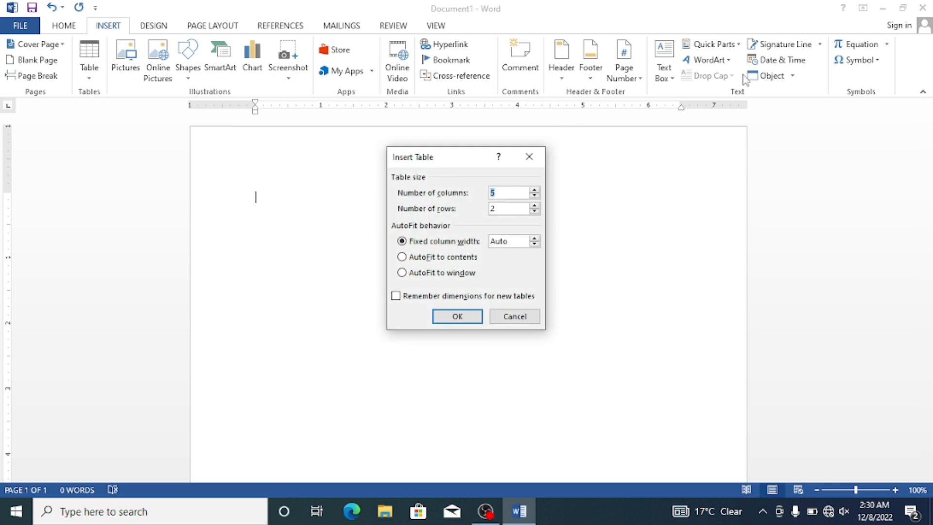
pyautogui.click(535, 190)
pyautogui.click(534, 190)
pyautogui.click(534, 191)
pyautogui.click(534, 206)
pyautogui.click(535, 206)
pyautogui.click(535, 206)
pyautogui.click(470, 319)
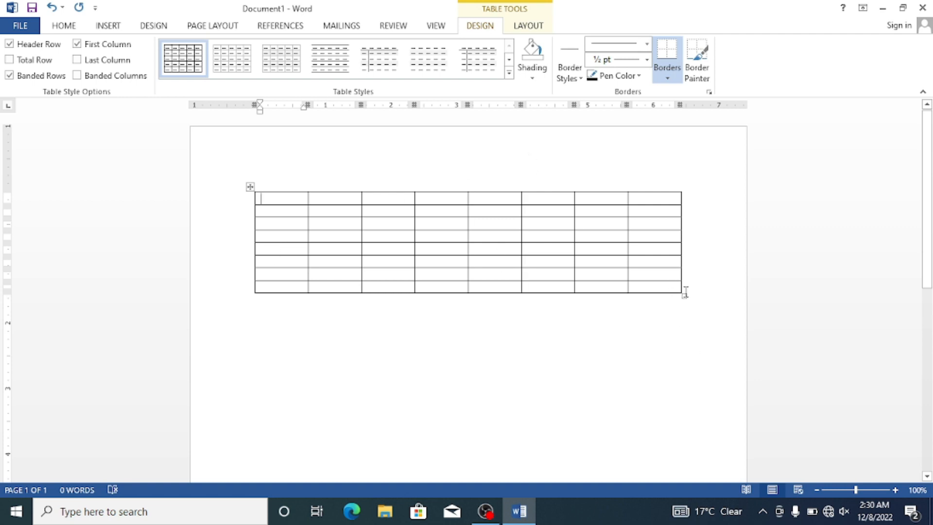
pyautogui.moveTo(683, 296); pyautogui.dragTo(688, 361)
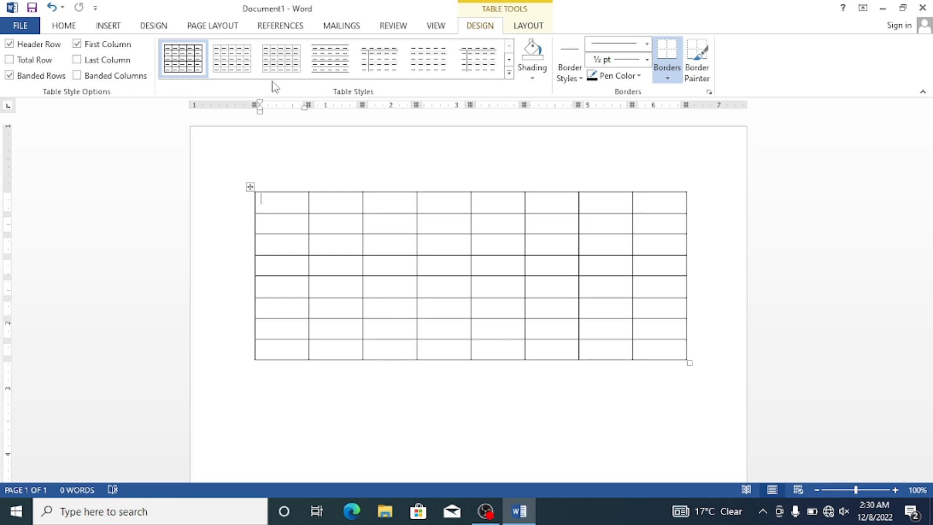
# Step: Remove the 8-by-8 table so the page is empty
pyautogui.hotkey('ctrl', 'a')
pyautogui.press('Delete')
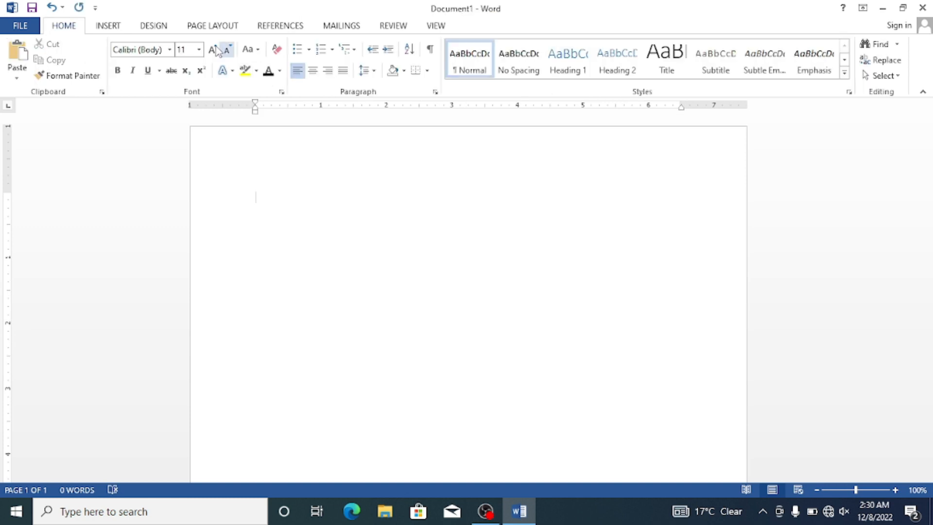
pyautogui.click(104, 27)
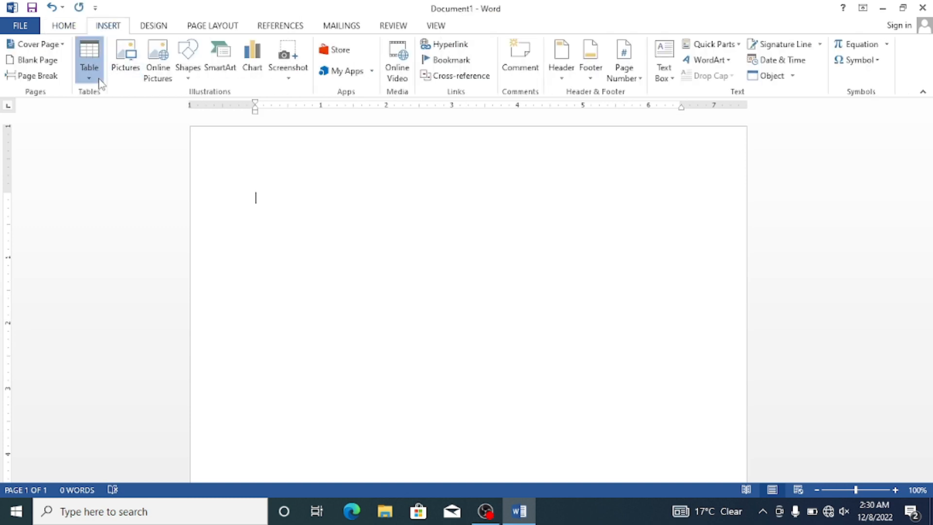
pyautogui.click(89, 60)
pyautogui.click(108, 216)
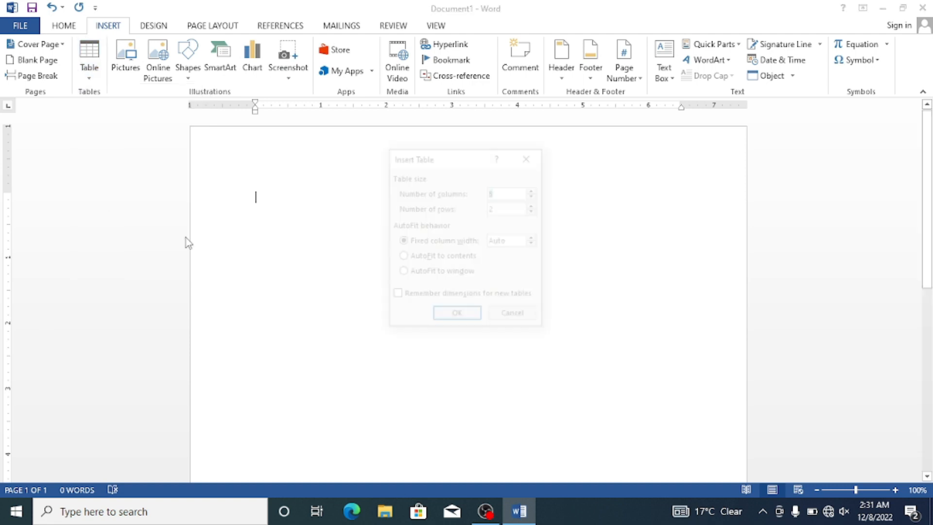
pyautogui.click(530, 157)
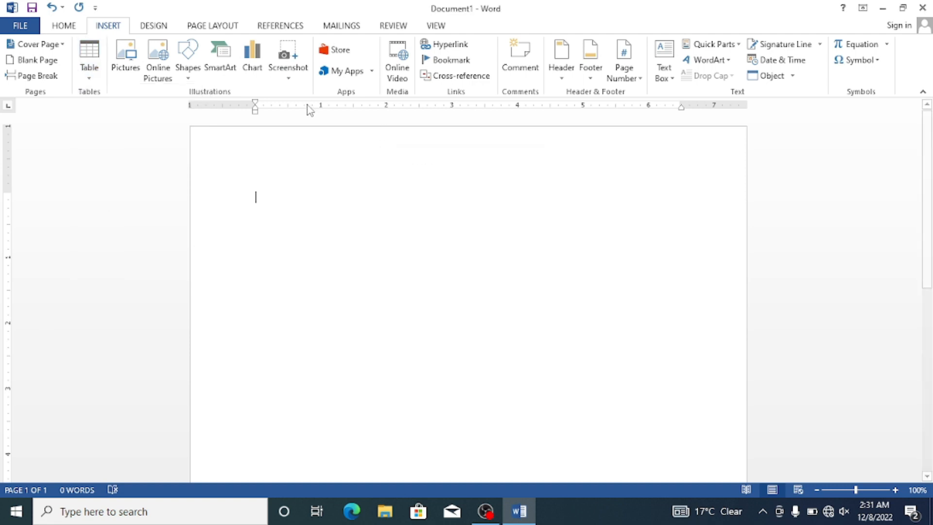
# Step: Draw a table outline about 4.27" wide and 1.99" high with Draw Table
pyautogui.click(89, 68)
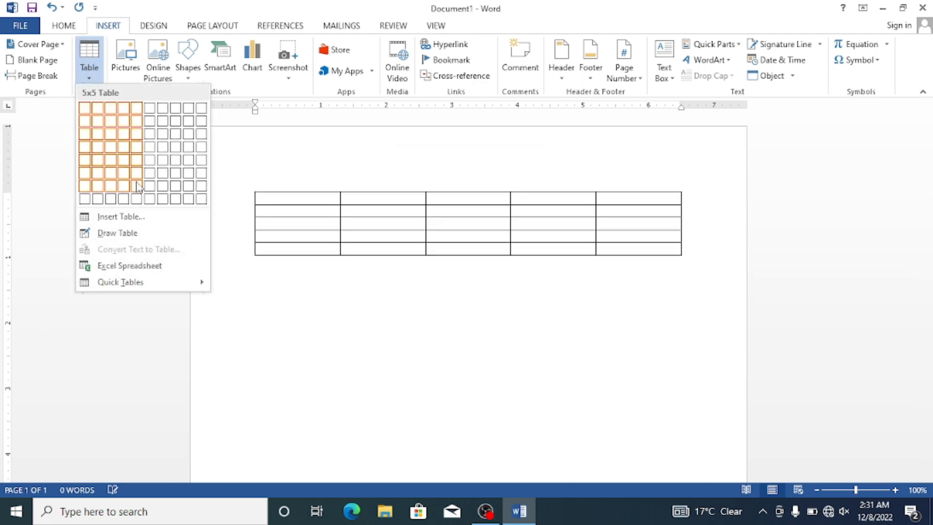
pyautogui.click(151, 235)
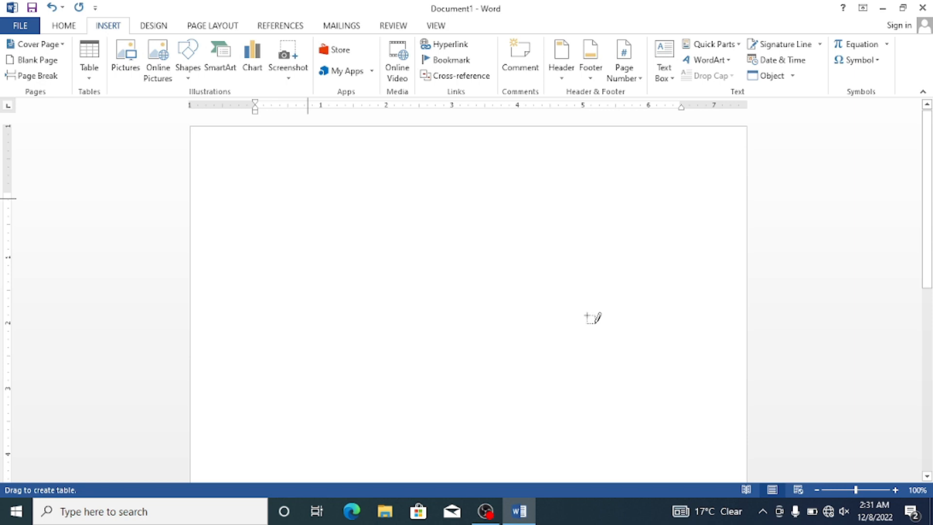
pyautogui.moveTo(294, 192); pyautogui.dragTo(574, 322)
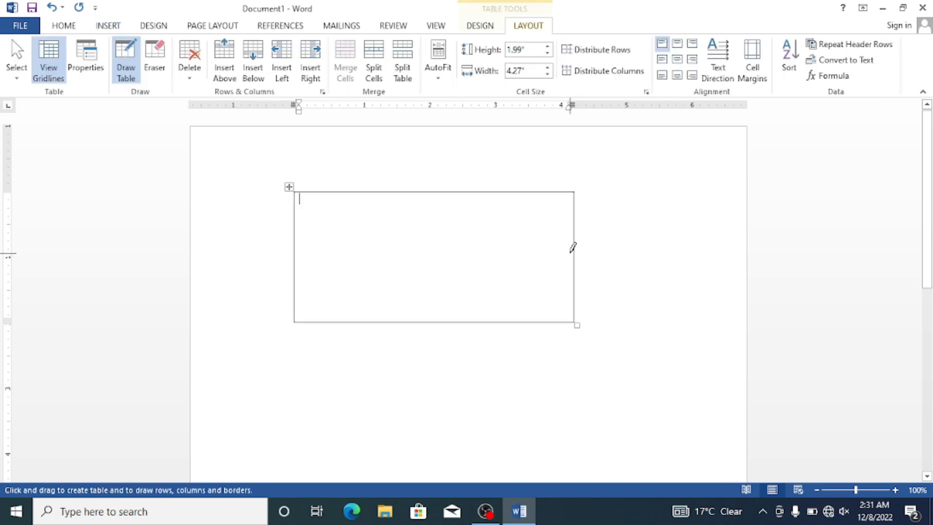
# Step: Draw one vertical divider near the middle of the table and four horizontal lines that split it into five rows
pyautogui.moveTo(425, 194); pyautogui.dragTo(430, 264)
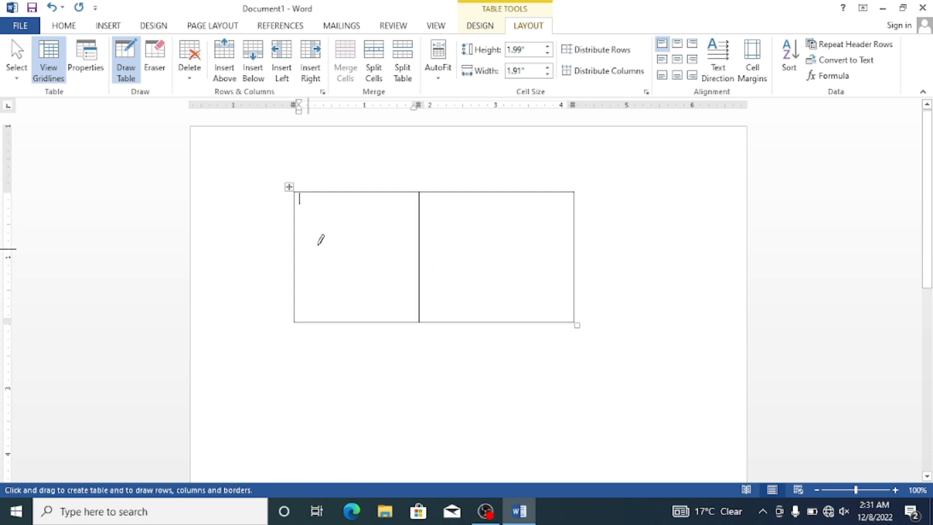
pyautogui.moveTo(297, 221); pyautogui.dragTo(515, 207)
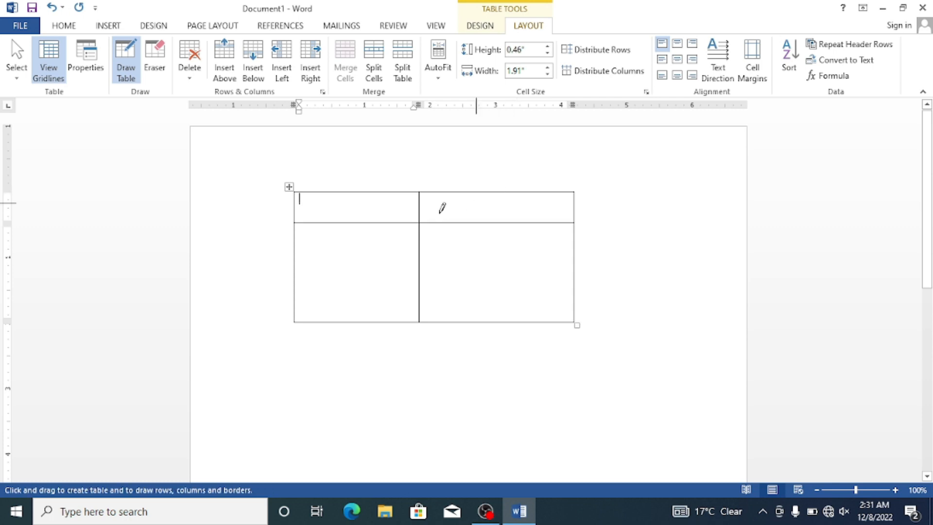
pyautogui.moveTo(297, 247); pyautogui.dragTo(467, 246)
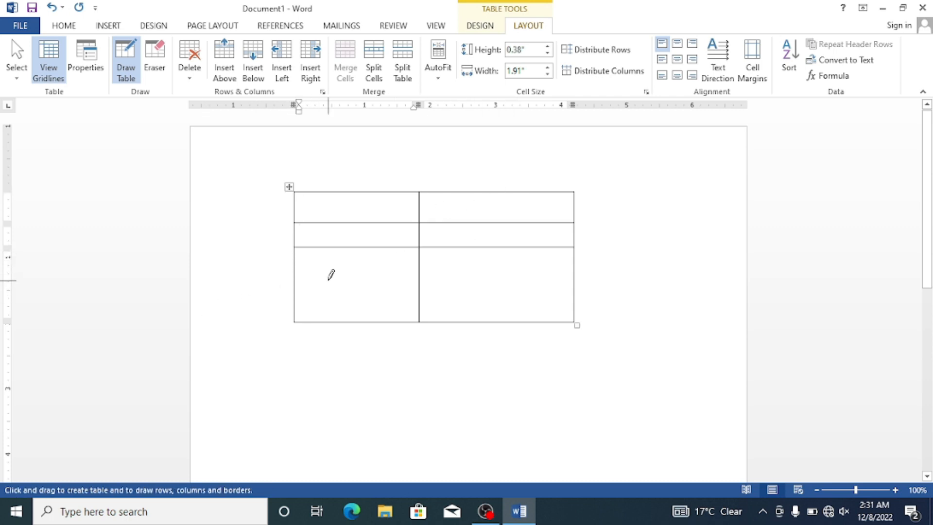
pyautogui.moveTo(296, 270); pyautogui.dragTo(520, 271)
pyautogui.moveTo(297, 295); pyautogui.dragTo(445, 295)
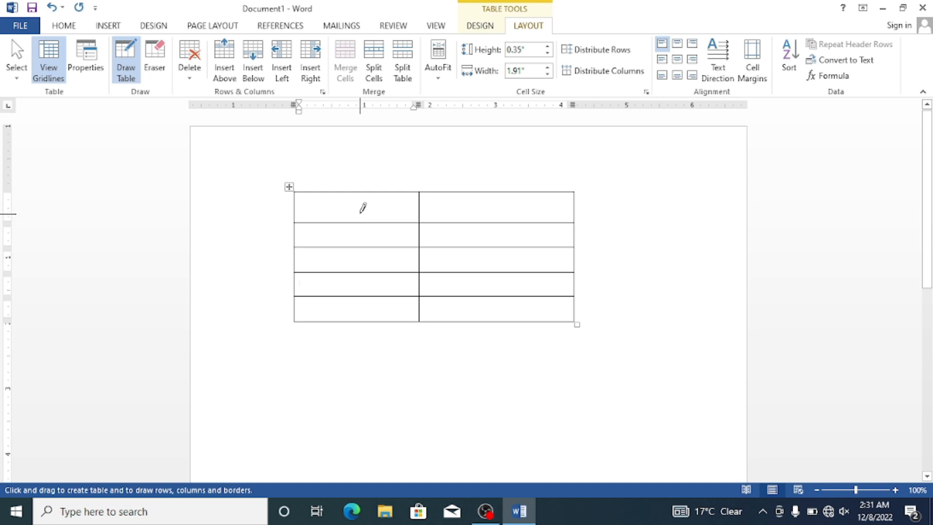
# Step: Draw four more vertical lines to make six columns, and add short horizontal partitions inside the middle cells
pyautogui.moveTo(354, 191); pyautogui.dragTo(363, 318)
pyautogui.moveTo(487, 187); pyautogui.dragTo(498, 321)
pyautogui.moveTo(536, 190)
pyautogui.mouseDown()
pyautogui.moveTo(512, 165)
pyautogui.moveTo(523, 251)
pyautogui.moveTo(547, 322)
pyautogui.mouseUp()
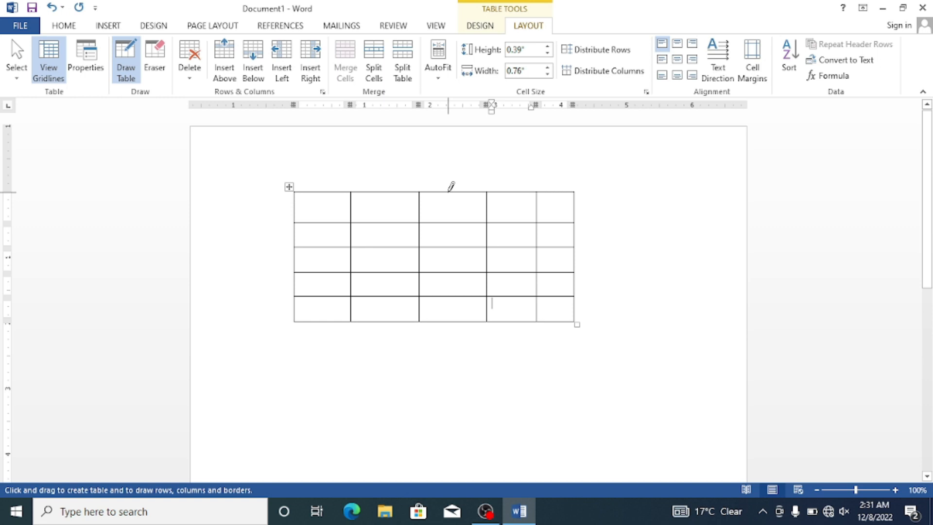
pyautogui.moveTo(452, 191); pyautogui.dragTo(455, 311)
pyautogui.moveTo(457, 278)
pyautogui.mouseDown()
pyautogui.moveTo(495, 273)
pyautogui.moveTo(499, 253)
pyautogui.moveTo(535, 253)
pyautogui.mouseUp()
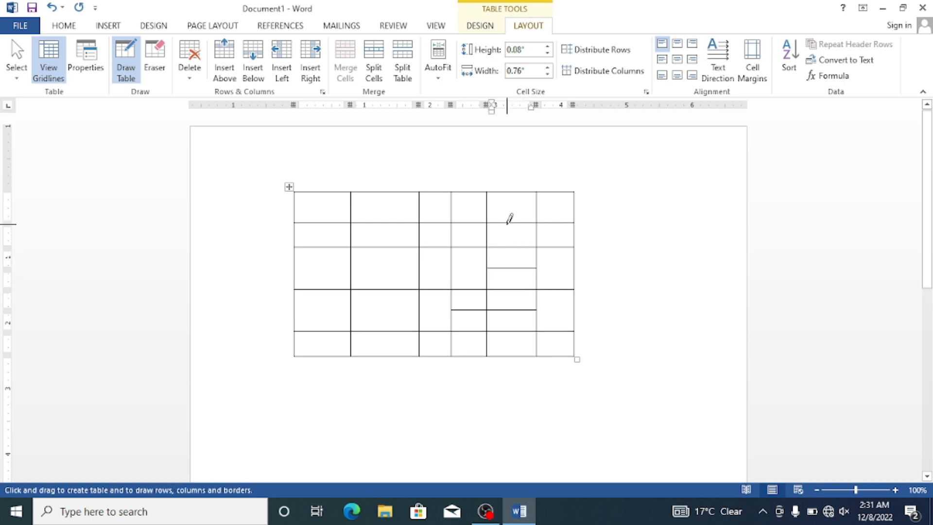
# Step: Erase the short horizontal partitions inside the middle cells with the Eraser
pyautogui.click(153, 67)
pyautogui.click(493, 271)
pyautogui.click(479, 310)
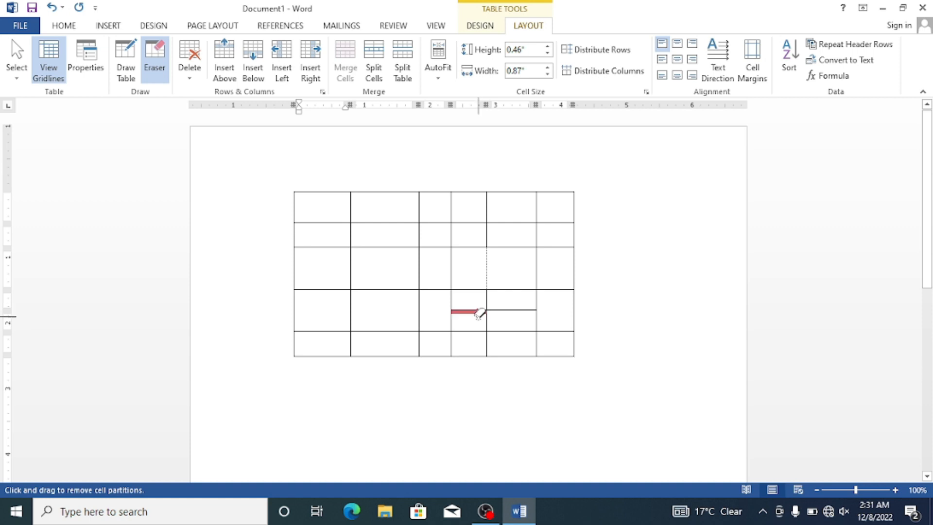
pyautogui.click(504, 310)
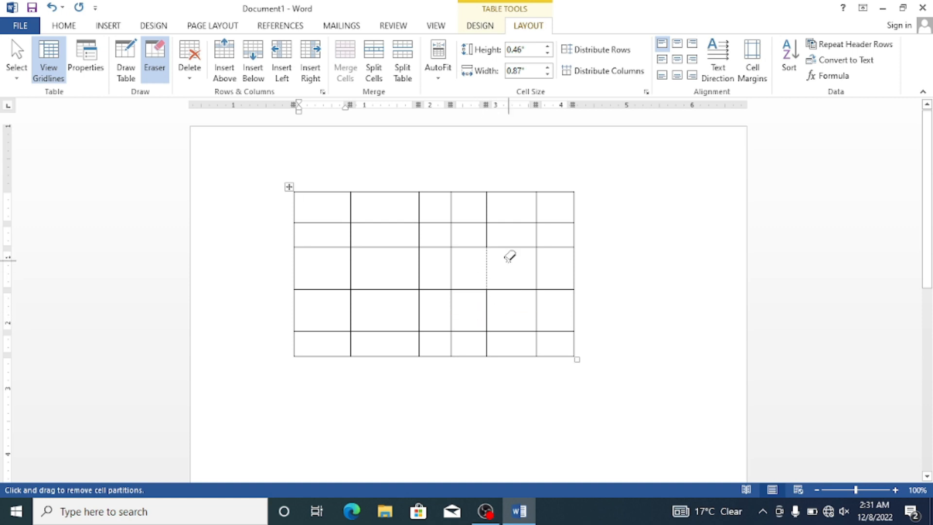
# Step: Erase the borders of the lower three rows and the bottom border of the second row's first cell
pyautogui.moveTo(626, 258); pyautogui.dragTo(536, 279)
pyautogui.moveTo(594, 286)
pyautogui.mouseDown()
pyautogui.moveTo(575, 302)
pyautogui.moveTo(526, 309)
pyautogui.mouseUp()
pyautogui.moveTo(634, 308); pyautogui.dragTo(513, 356)
pyautogui.moveTo(498, 307)
pyautogui.mouseDown()
pyautogui.moveTo(433, 310)
pyautogui.moveTo(446, 286)
pyautogui.moveTo(433, 275)
pyautogui.moveTo(295, 278)
pyautogui.mouseUp()
pyautogui.moveTo(364, 285); pyautogui.dragTo(337, 340)
pyautogui.moveTo(534, 257)
pyautogui.mouseDown()
pyautogui.moveTo(494, 318)
pyautogui.moveTo(360, 377)
pyautogui.mouseUp()
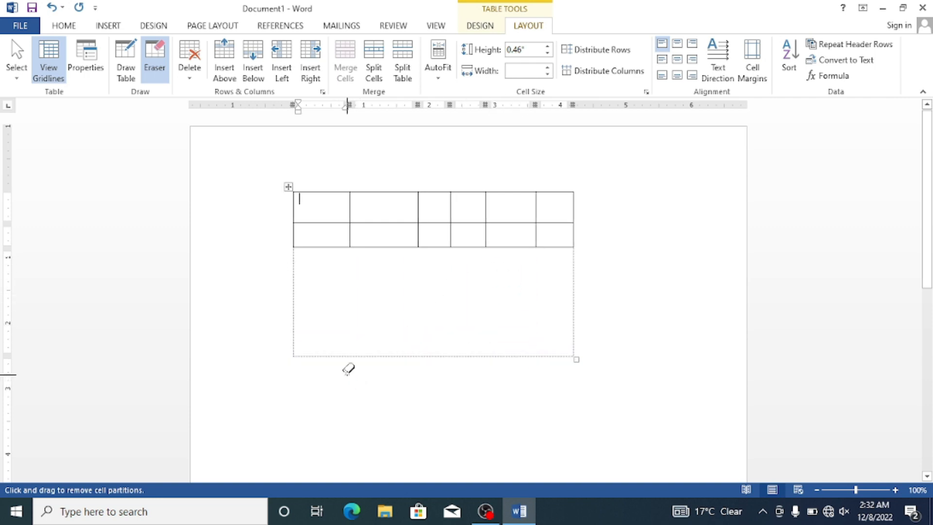
pyautogui.click(313, 242)
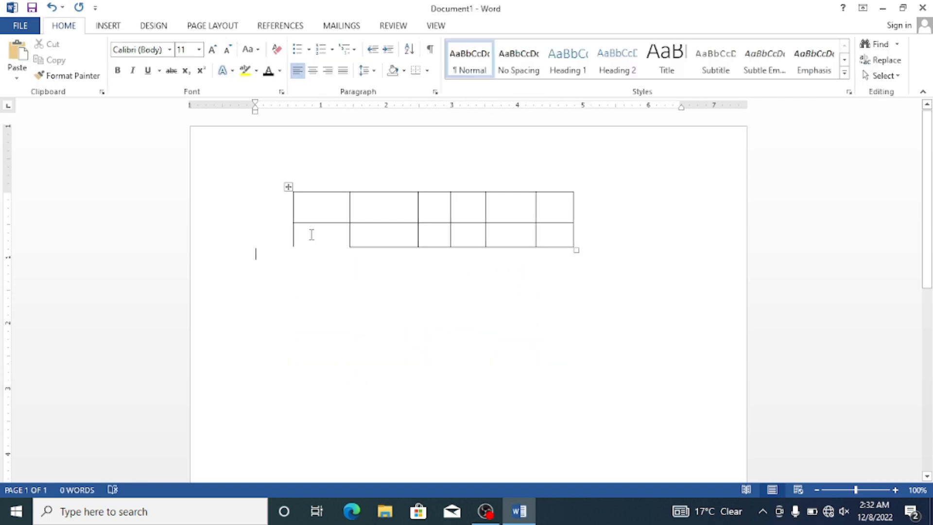
# Step: Undo the last border erasure and delete the whole hand-drawn table
pyautogui.hotkey('ctrl', 'z')
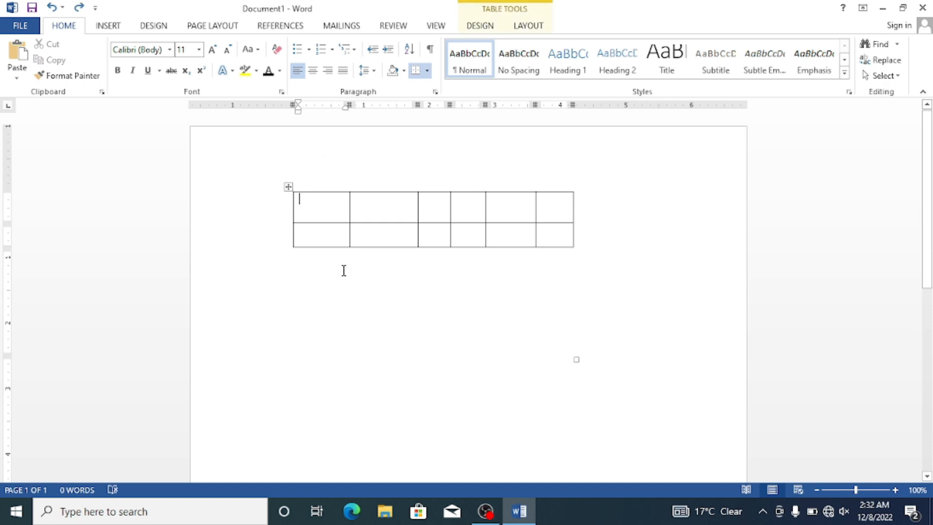
pyautogui.hotkey('ctrl', 'a')
pyautogui.press('Delete')
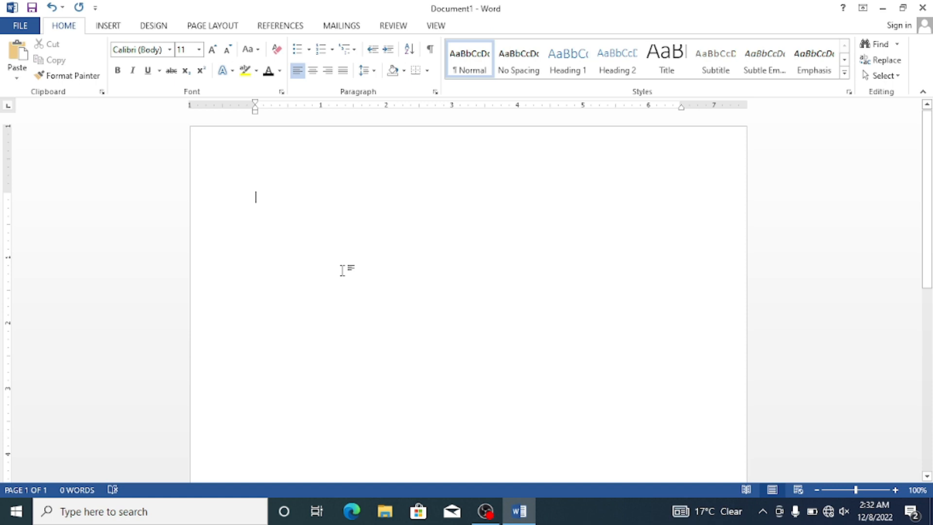
pyautogui.click(108, 25)
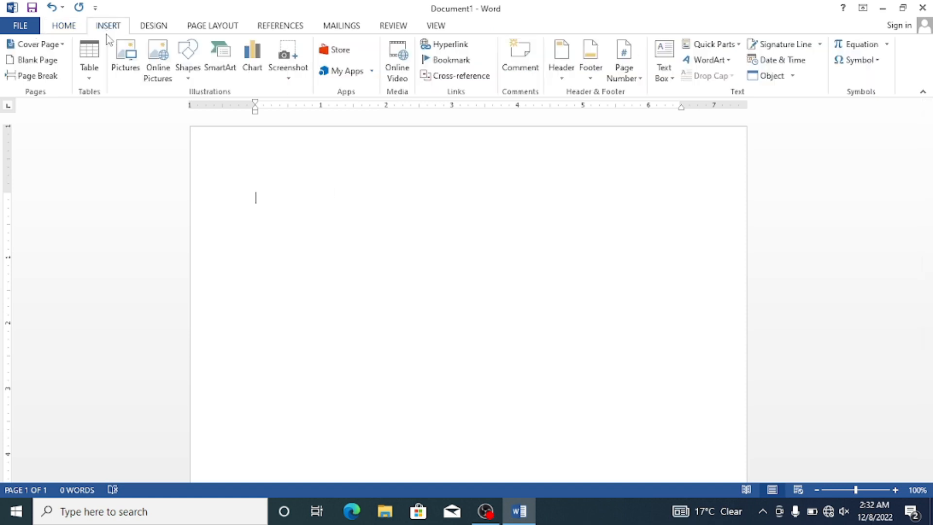
pyautogui.click(89, 68)
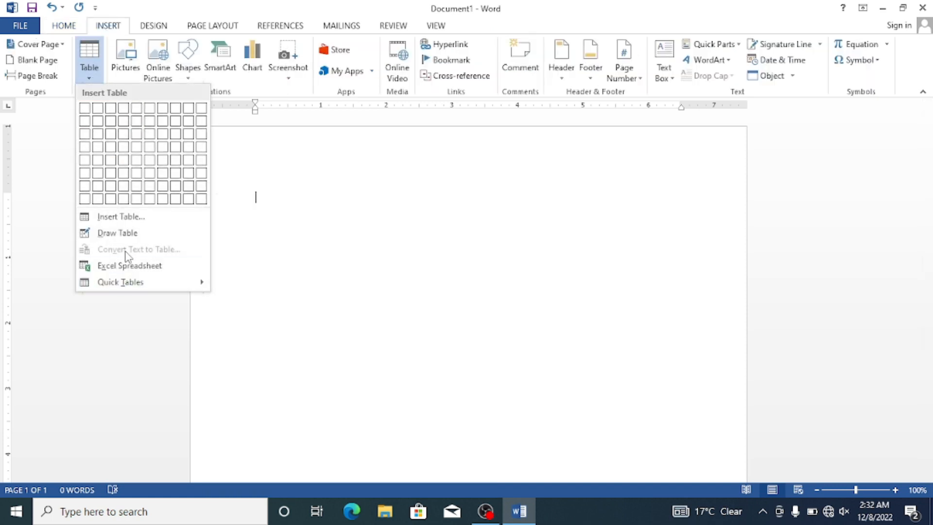
pyautogui.click(402, 225)
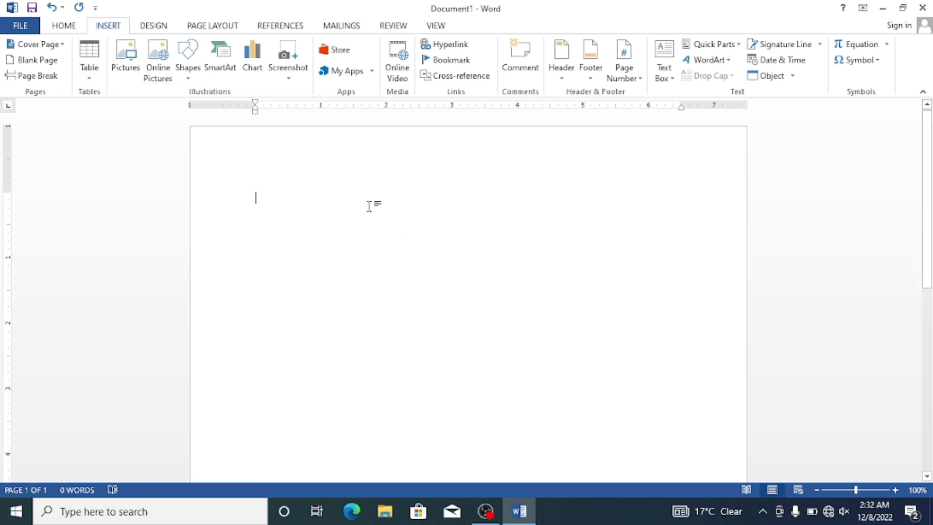
# Step: Write a line with the student's first name followed by "is the boy"
pyautogui.write('N')
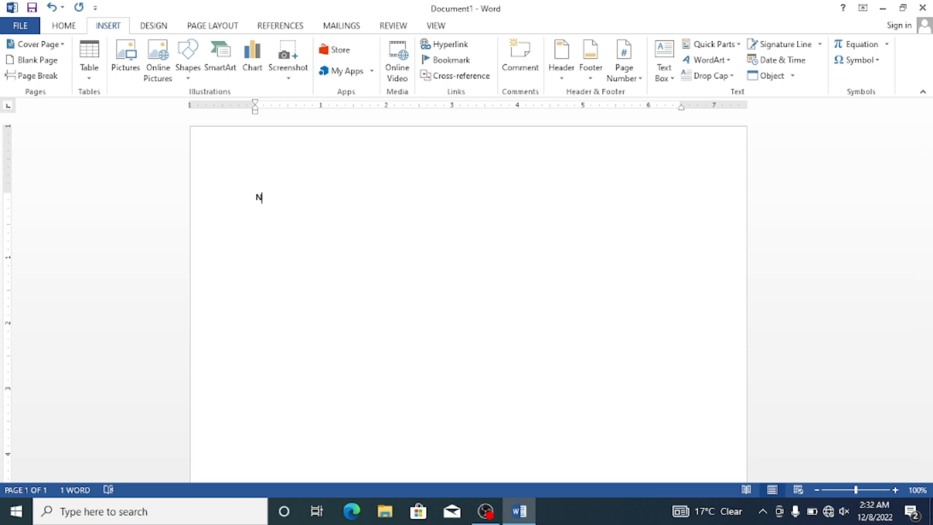
pyautogui.write('asee is the')
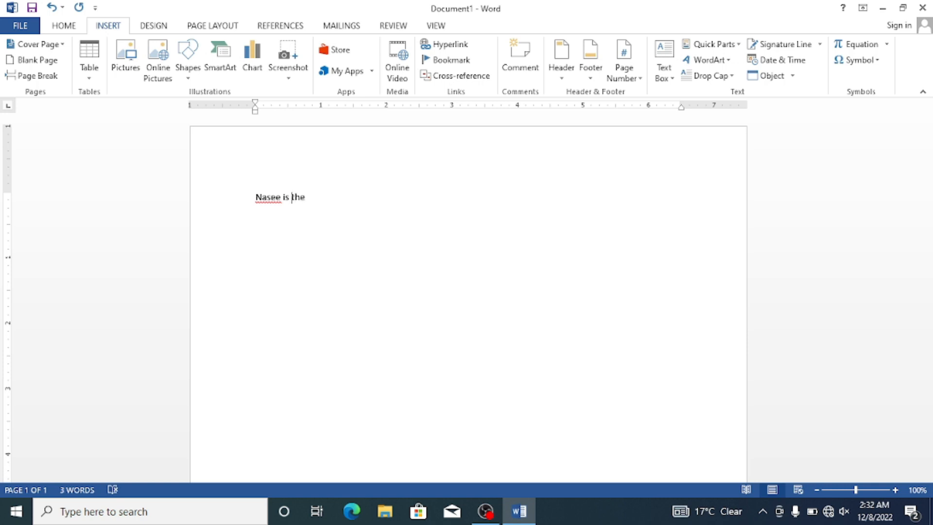
pyautogui.write('m')
# Step: Convert the written line to a 2-column table with Auto fixed column width, separating text at paragraphs
pyautogui.moveTo(332, 198); pyautogui.dragTo(252, 208)
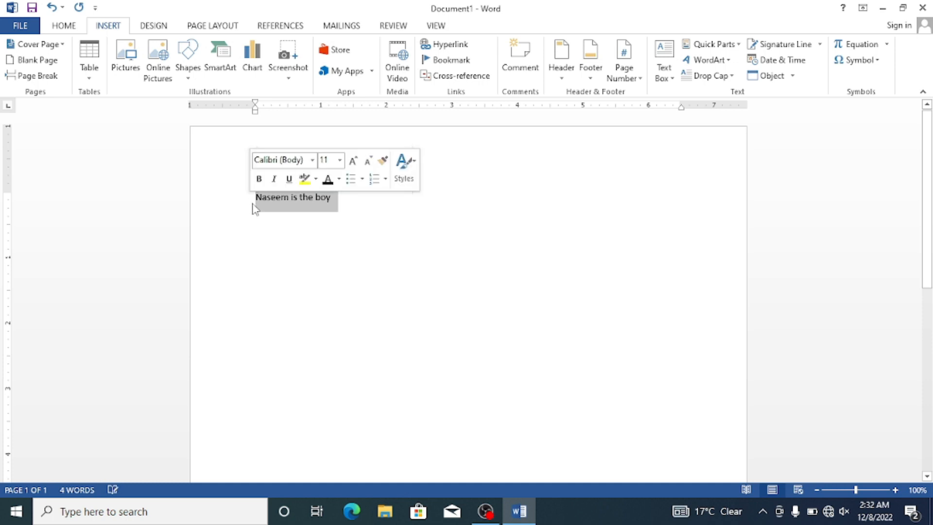
pyautogui.click(90, 79)
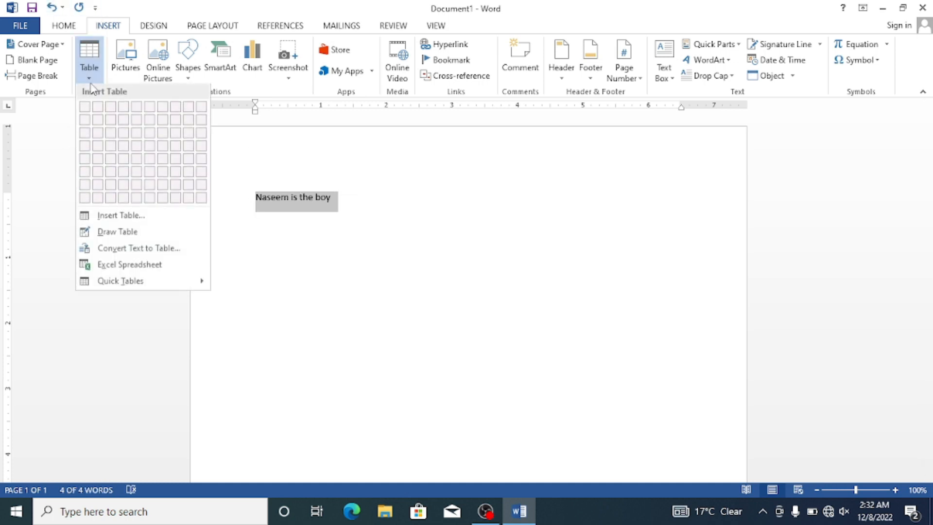
pyautogui.click(152, 250)
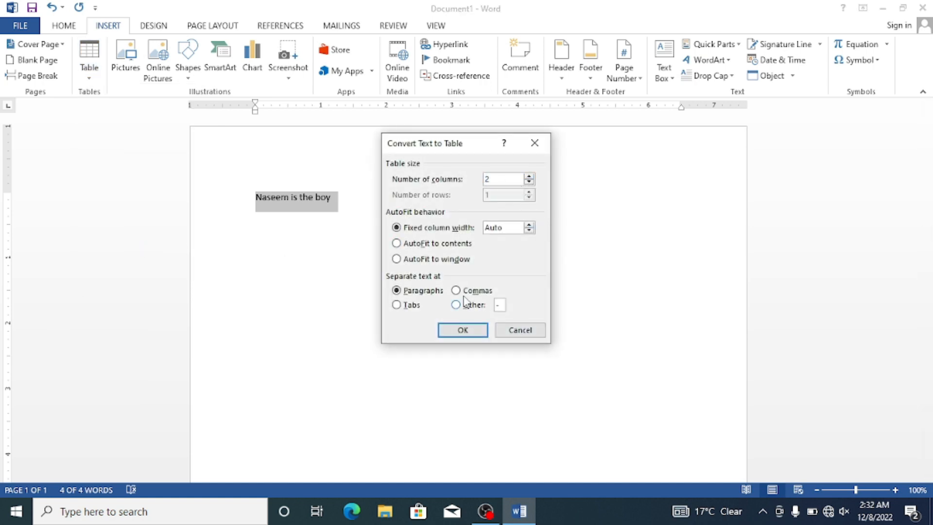
pyautogui.click(469, 332)
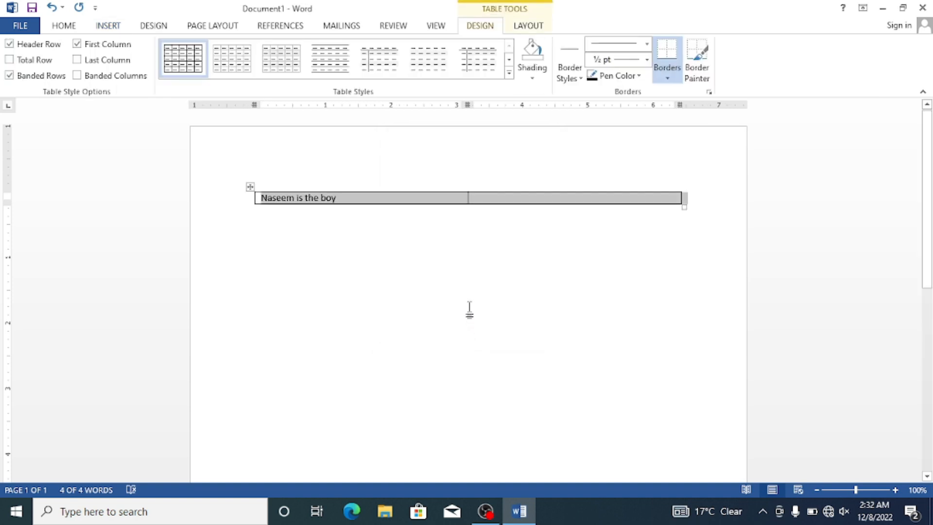
# Step: Delete the converted two-column table so the page is empty
pyautogui.click(470, 309)
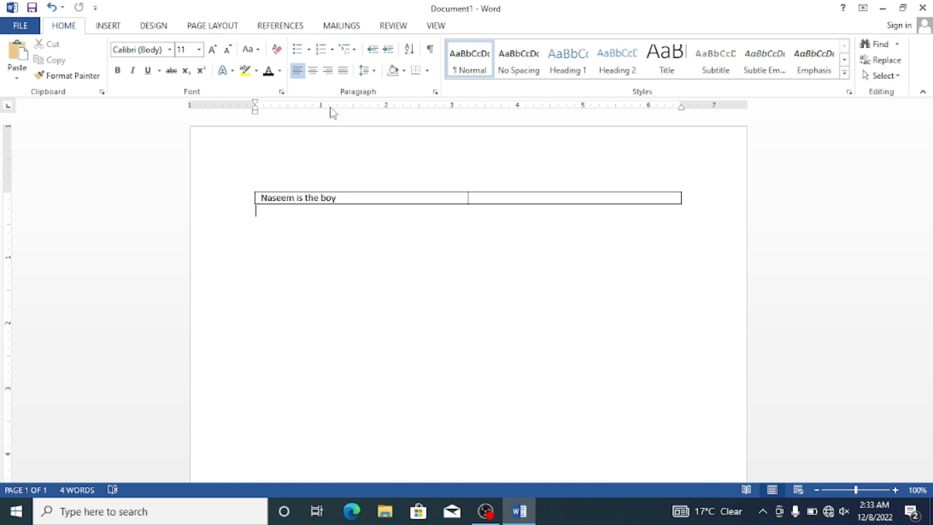
pyautogui.hotkey('ctrl', 'a')
pyautogui.press('Delete')
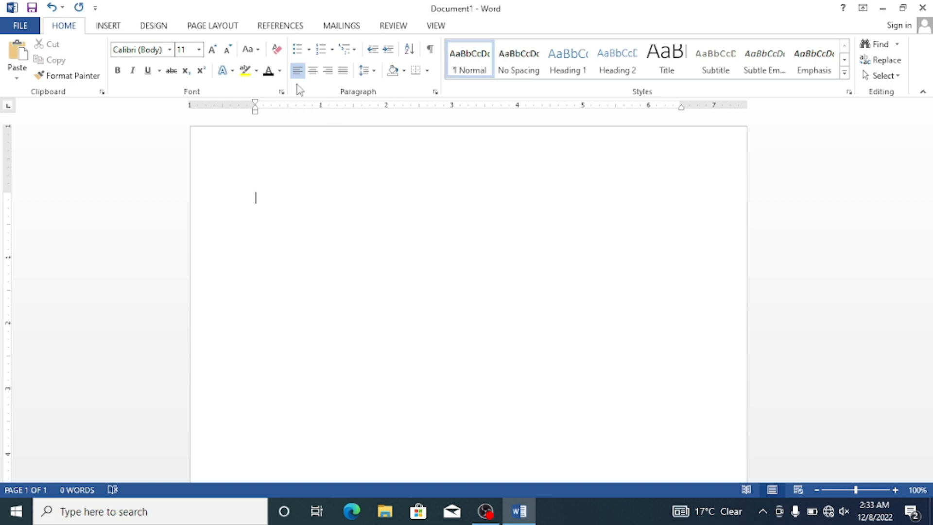
# Step: Insert an embedded Excel spreadsheet on the blank page
pyautogui.click(108, 26)
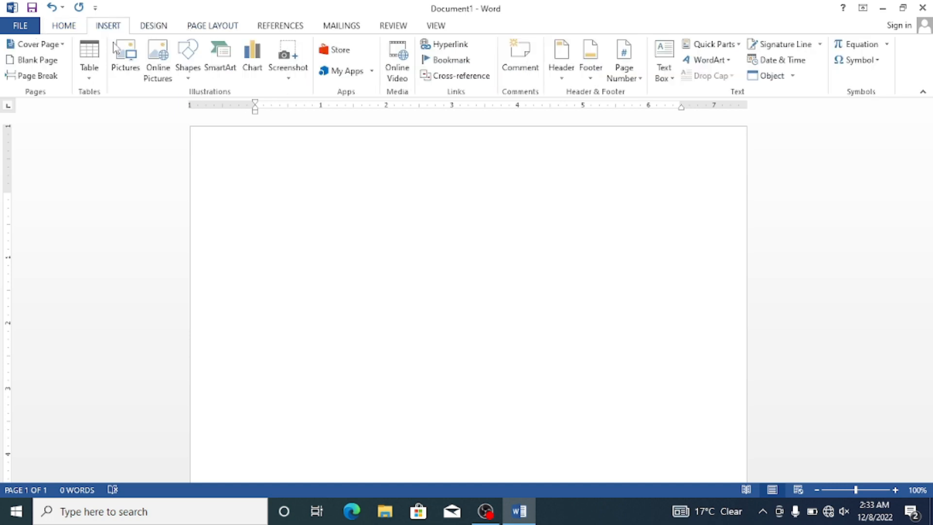
pyautogui.click(96, 86)
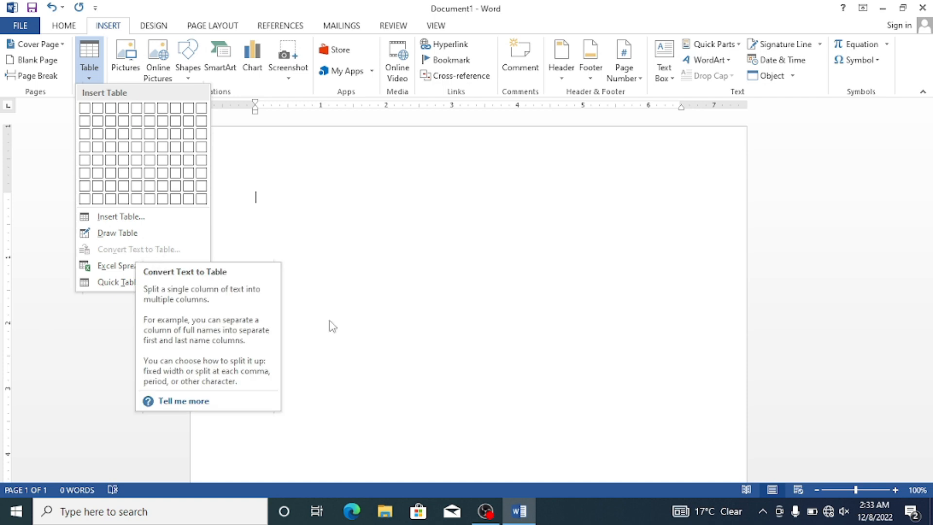
pyautogui.click(130, 266)
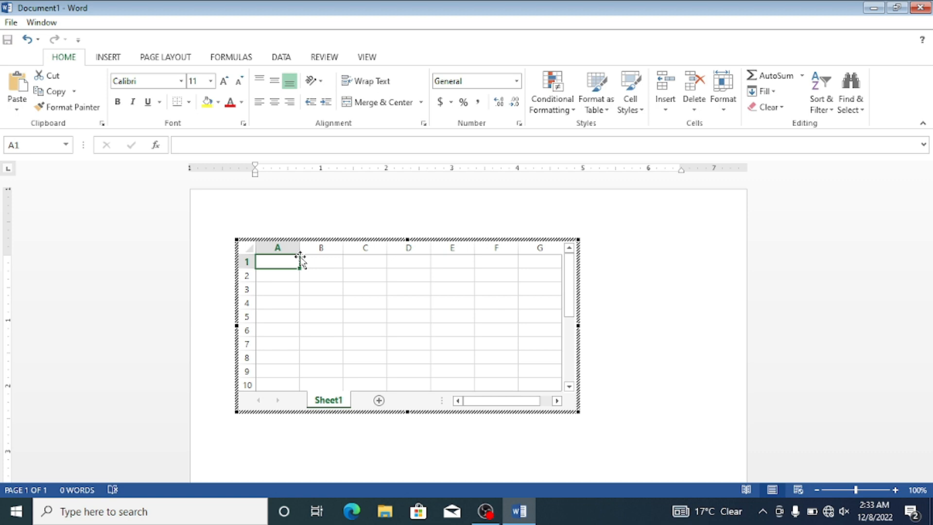
# Step: Enter the header "Name" in A1 and the two students' first names in A2 and A3
pyautogui.write('Name')
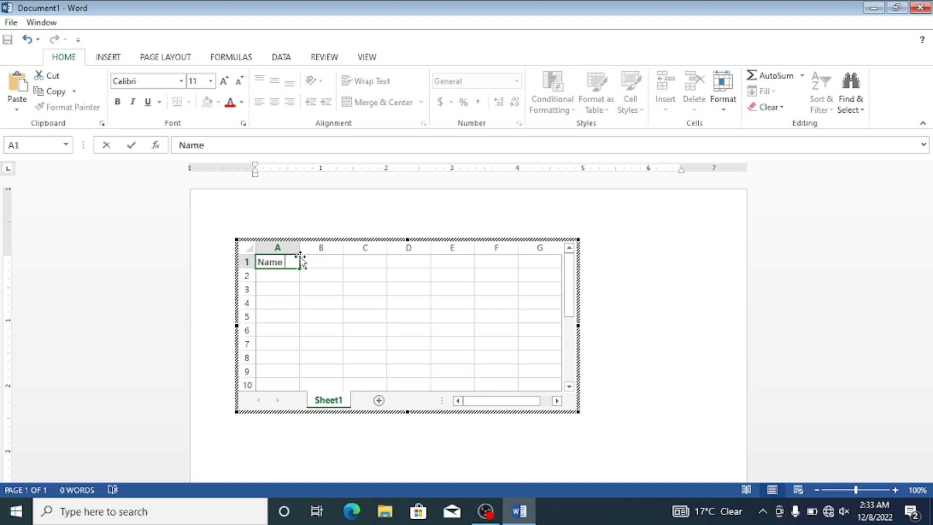
pyautogui.press('Return')
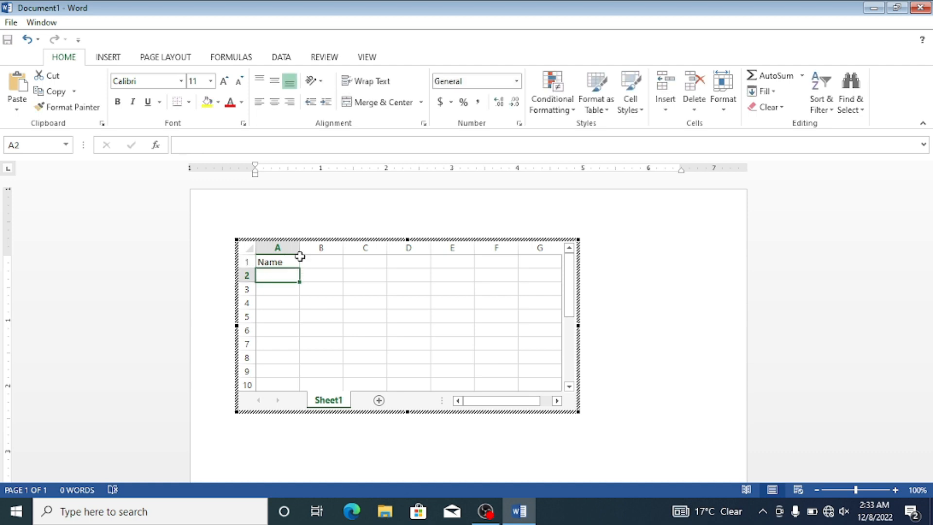
pyautogui.write('Nseem')
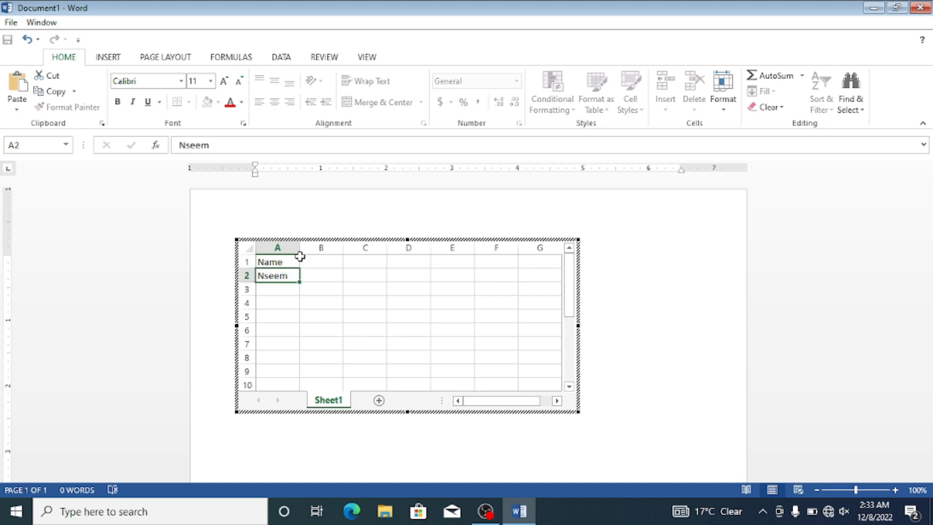
pyautogui.doubleClick(266, 275)
pyautogui.write('a')
pyautogui.click(285, 289)
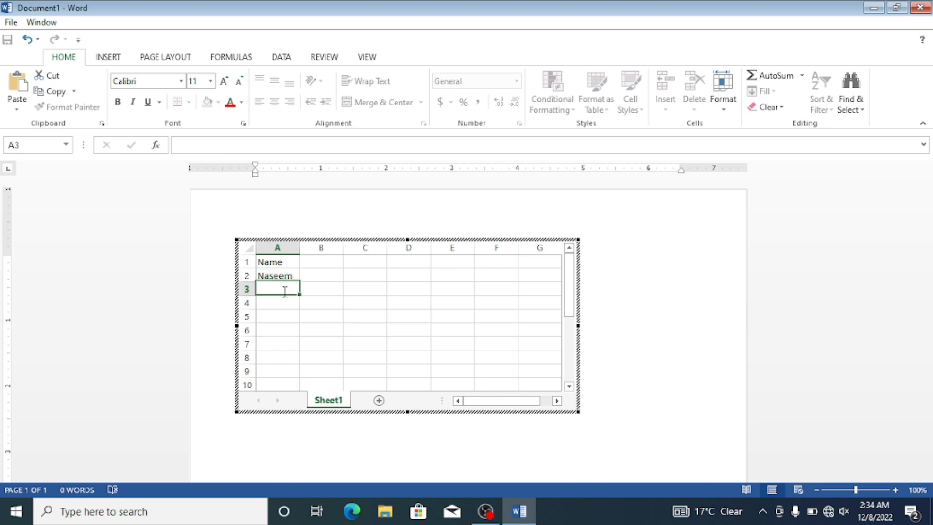
pyautogui.write('Siraj')
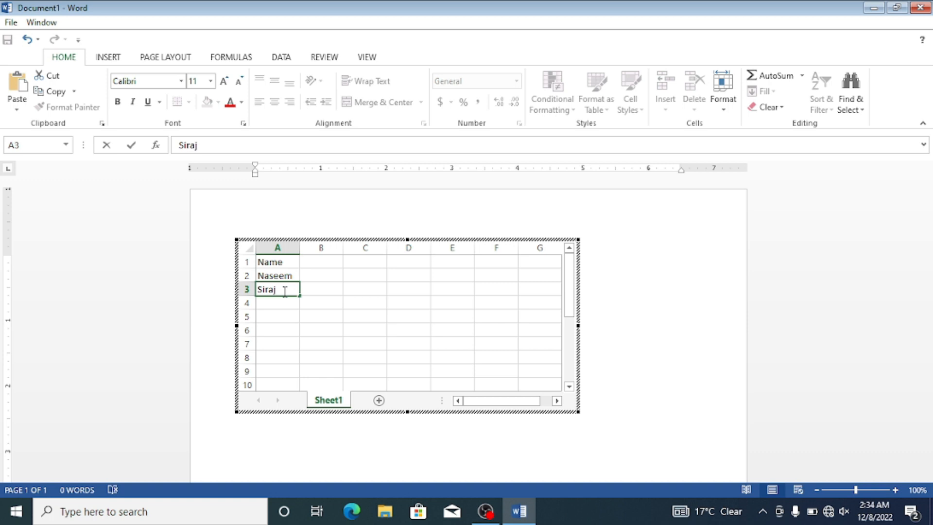
# Step: Enter the header "F name" in B1 and the first student's father's name in B2
pyautogui.click(315, 262)
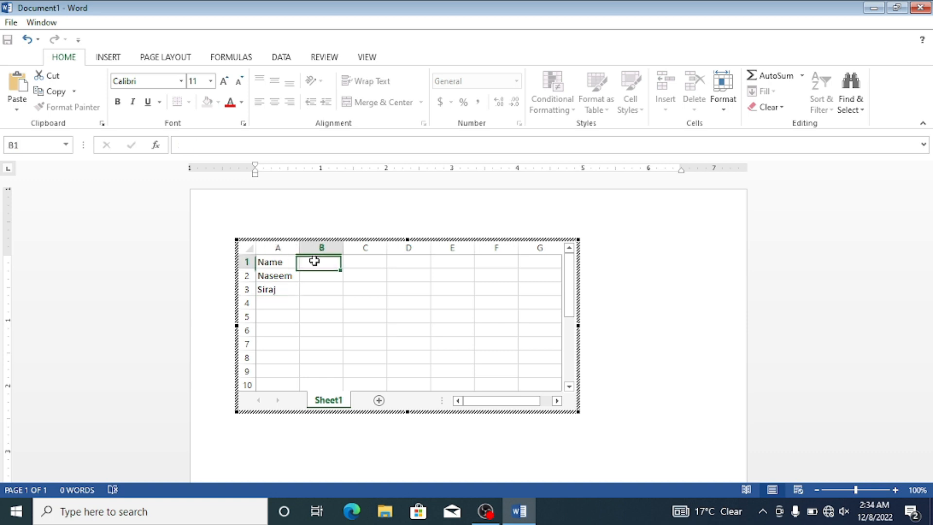
pyautogui.write('F ')
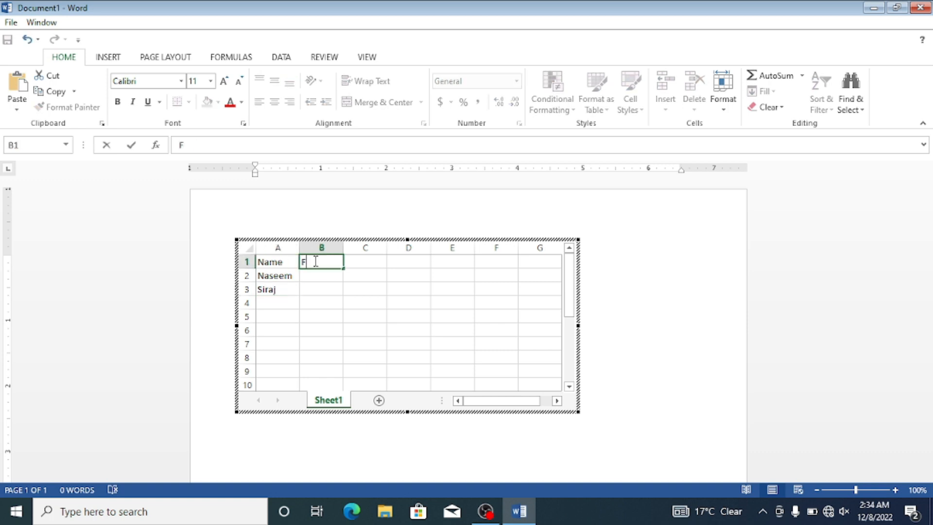
pyautogui.write('name')
pyautogui.click(318, 271)
pyautogui.doubleClick(318, 272)
pyautogui.write('N')
pyautogui.press('BackSpace')
pyautogui.write('Rah')
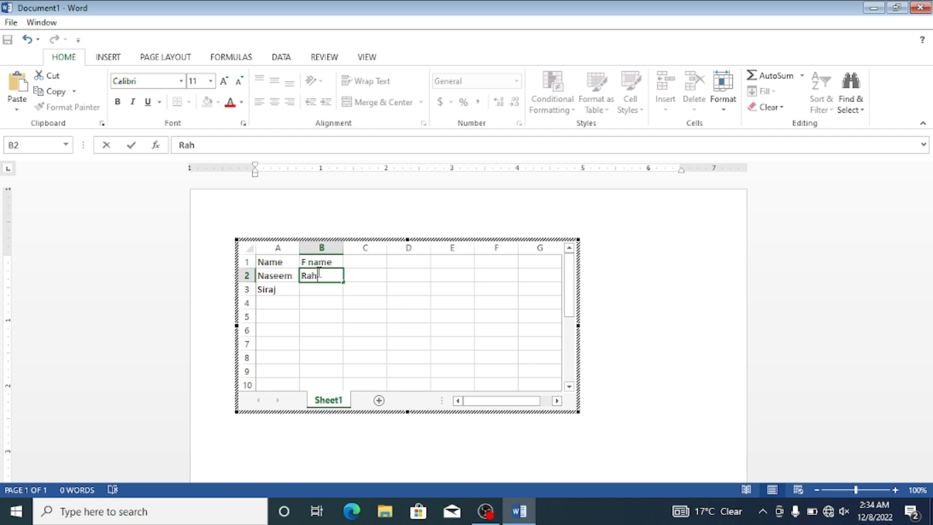
pyautogui.write('im jja')
pyautogui.press('BackSpace')
pyautogui.press('BackSpace')
pyautogui.write('m')
pyautogui.press('BackSpace')
pyautogui.write('an')
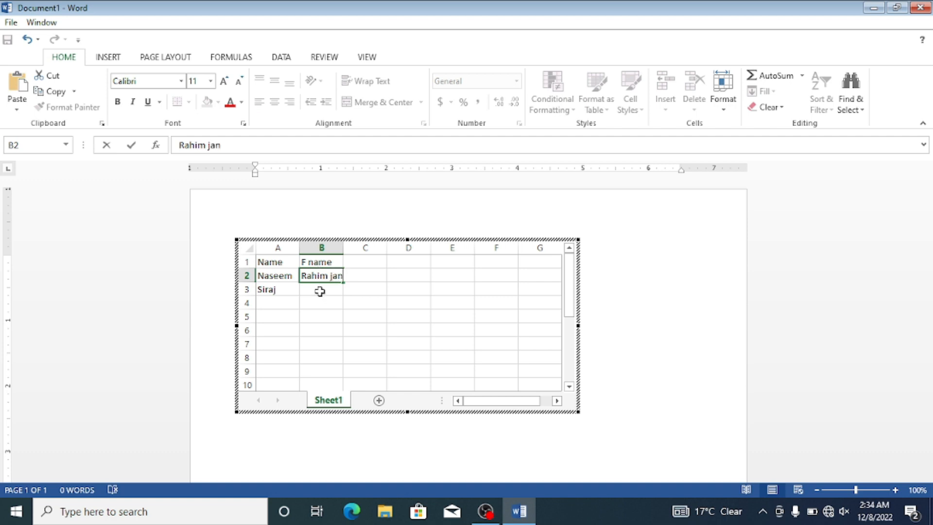
# Step: Enter the second student's father's name in B3
pyautogui.click(321, 291)
pyautogui.doubleClick(321, 290)
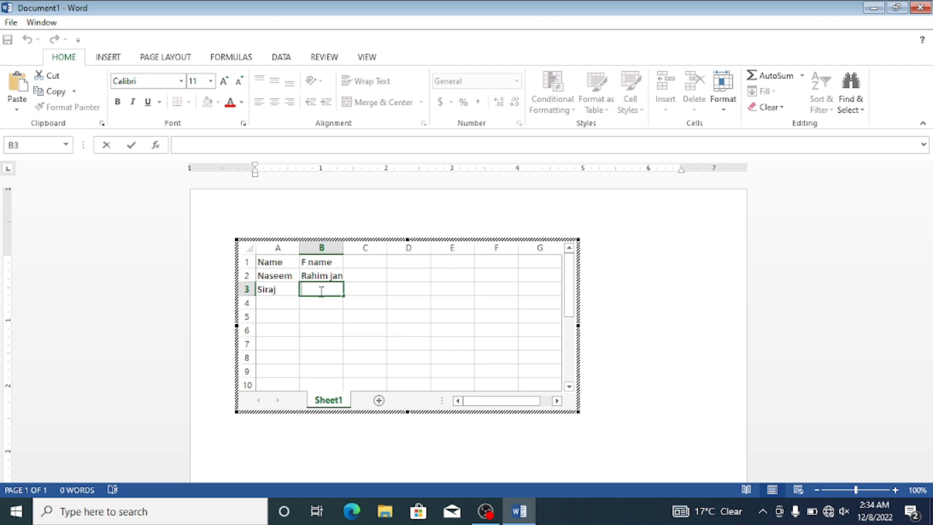
pyautogui.write('raza khan')
# Step: Add the subject headers "eng", "math" and "science" in C1, D1 and E1
pyautogui.click(358, 261)
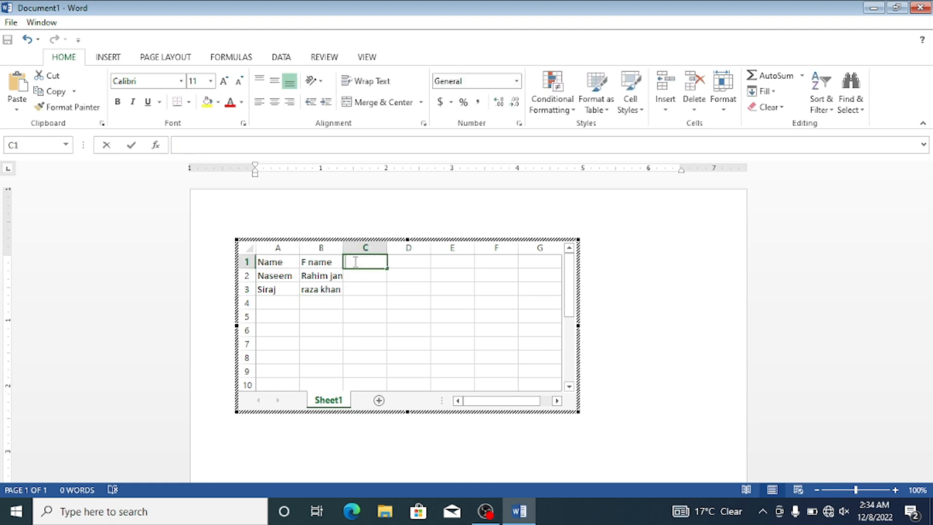
pyautogui.write('en')
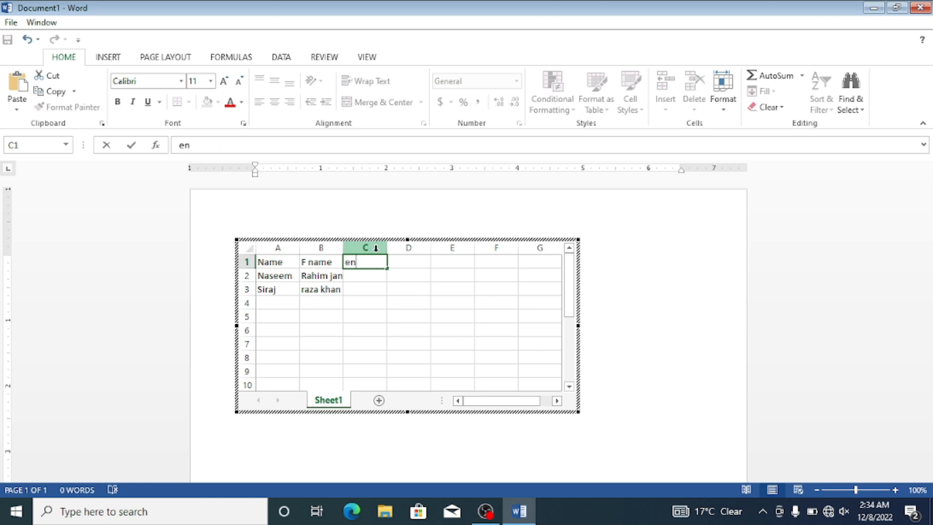
pyautogui.write('g')
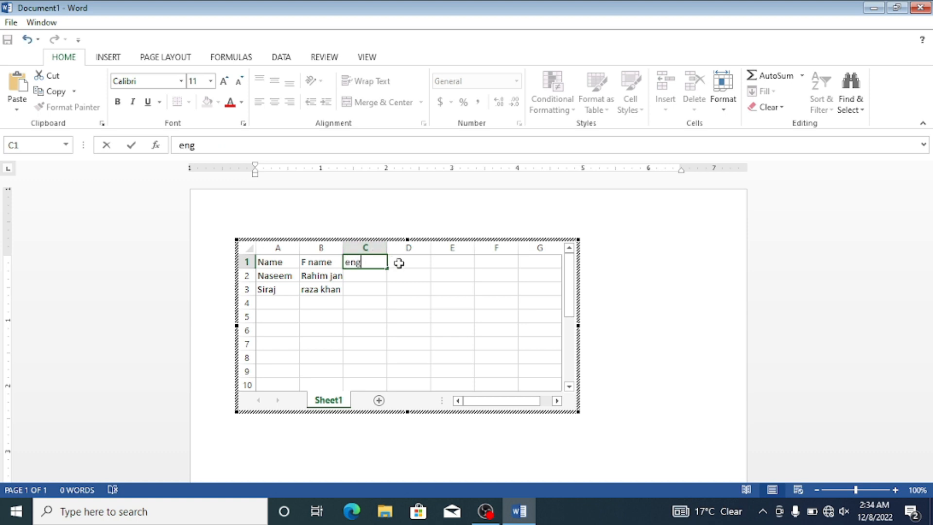
pyautogui.click(395, 261)
pyautogui.write('math')
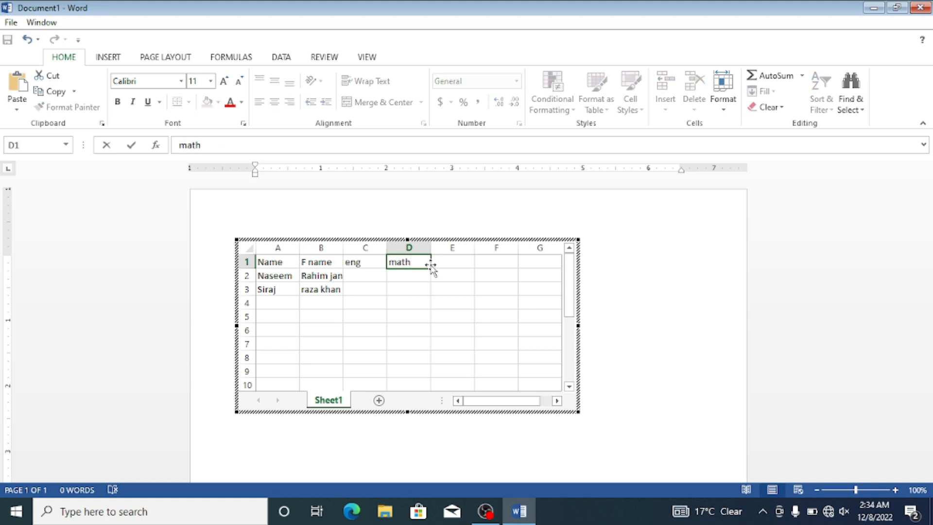
pyautogui.click(435, 262)
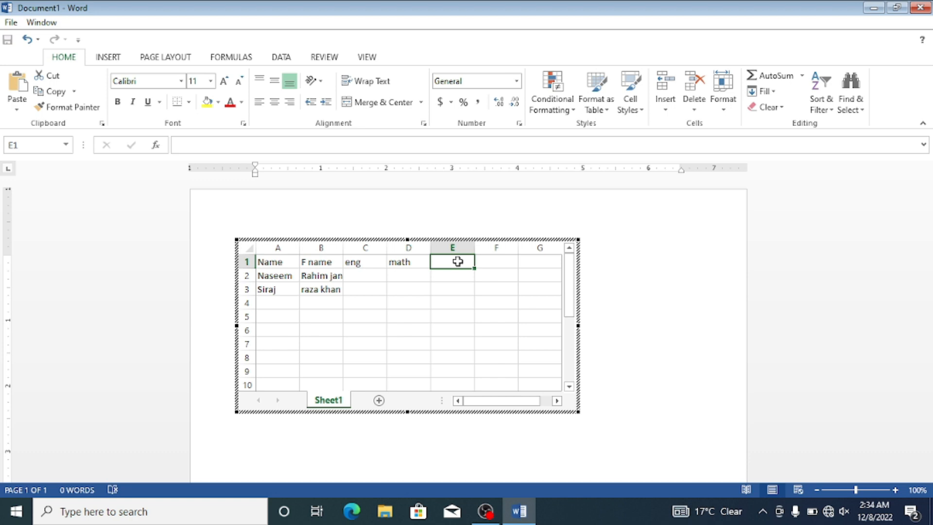
pyautogui.write('science')
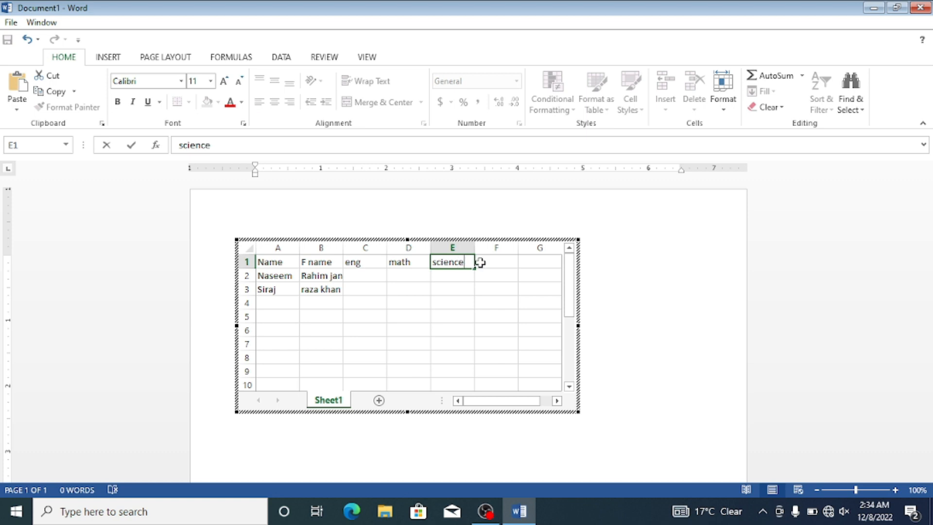
# Step: Add the headers "Marks" in F1 and "t marks" in G1
pyautogui.click(480, 262)
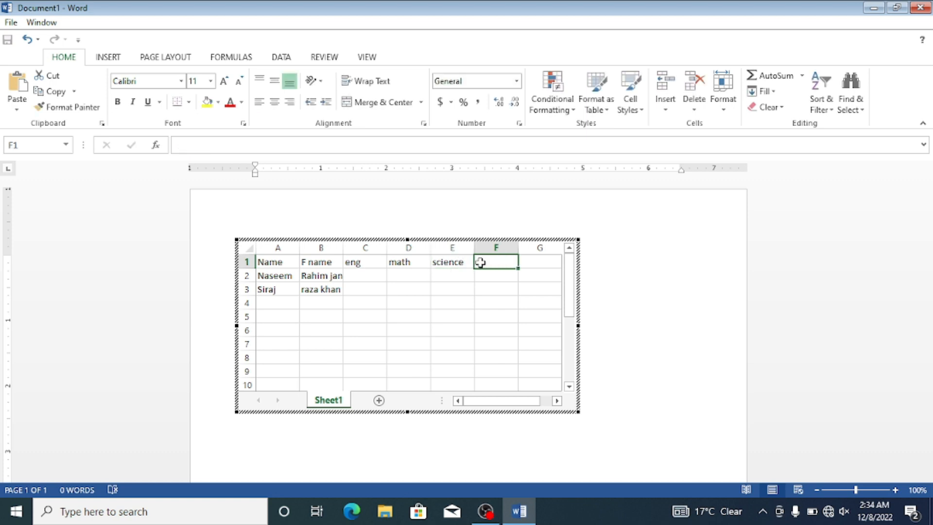
pyautogui.write('Mar')
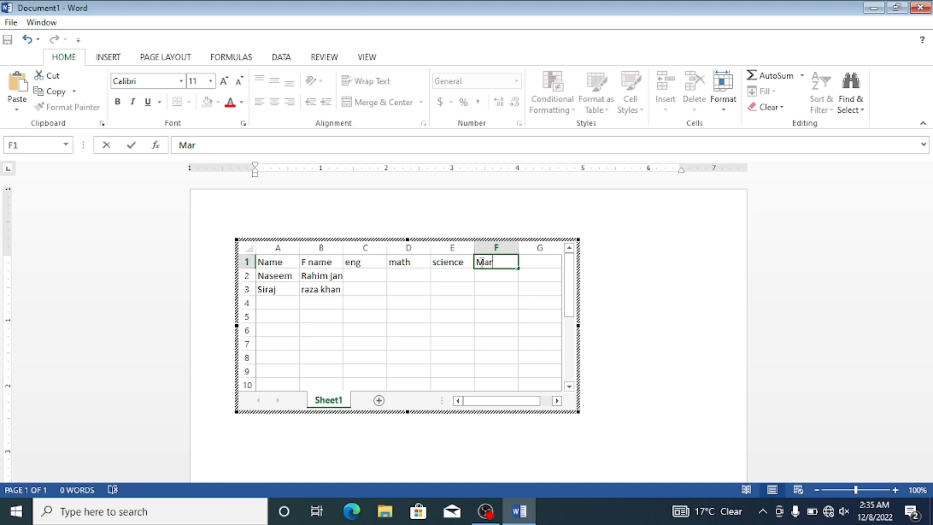
pyautogui.write('ks')
pyautogui.click(527, 263)
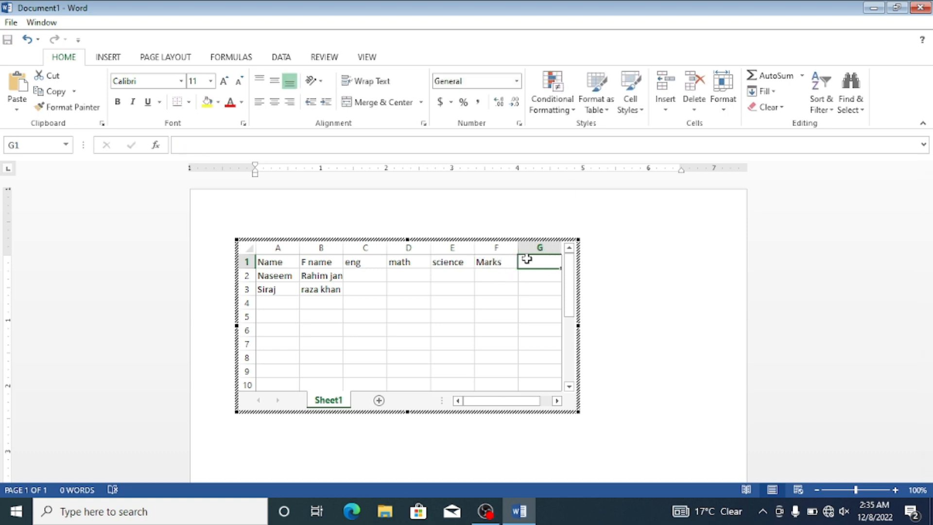
pyautogui.write('t ma')
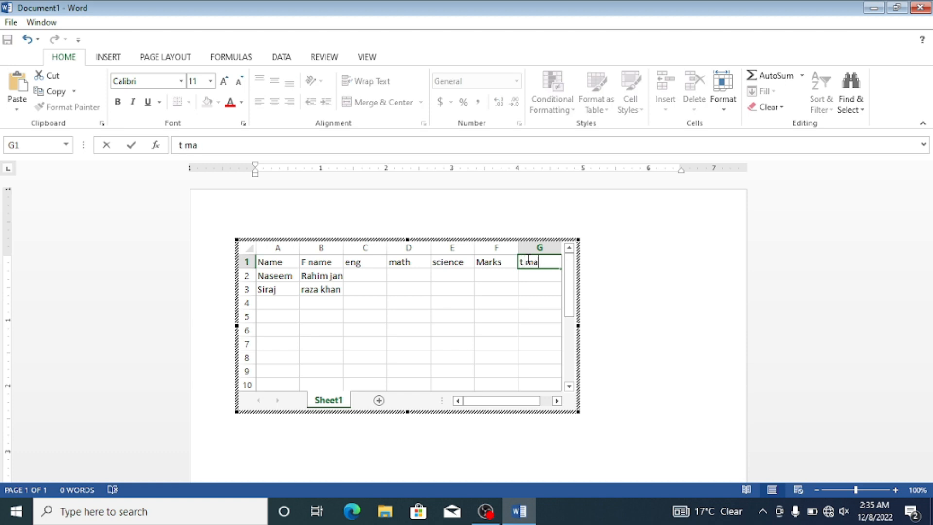
pyautogui.write('arks')
pyautogui.click(544, 262)
pyautogui.press('BackSpace')
# Step: Enter the eng scores 65 in C2 and 54 in C3
pyautogui.click(370, 276)
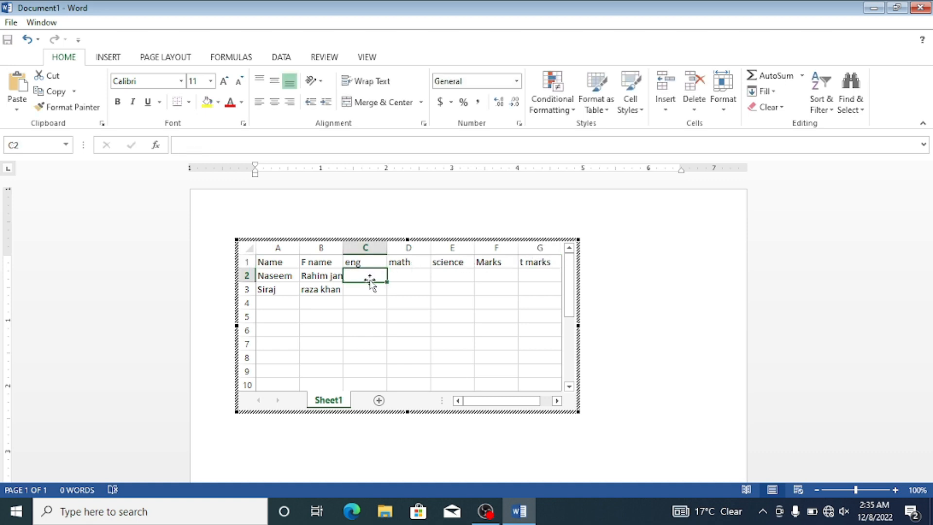
pyautogui.write('655')
pyautogui.press('Home')
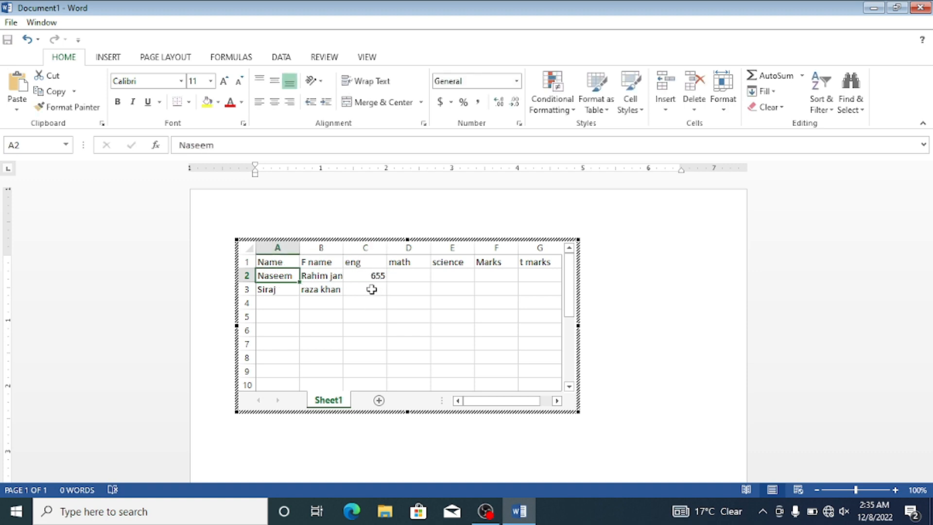
pyautogui.doubleClick(373, 275)
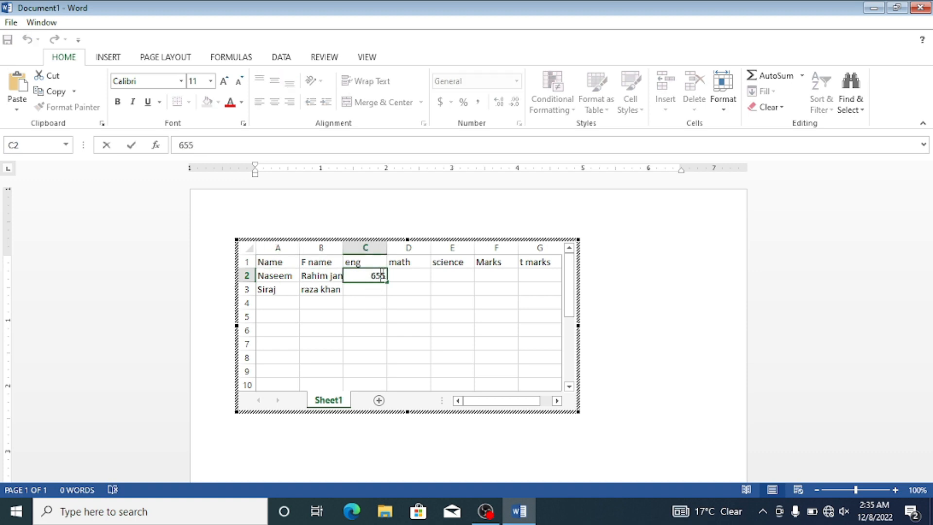
pyautogui.press('BackSpace')
pyautogui.write('\\')
pyautogui.press('BackSpace')
pyautogui.click(357, 288)
pyautogui.write('54')
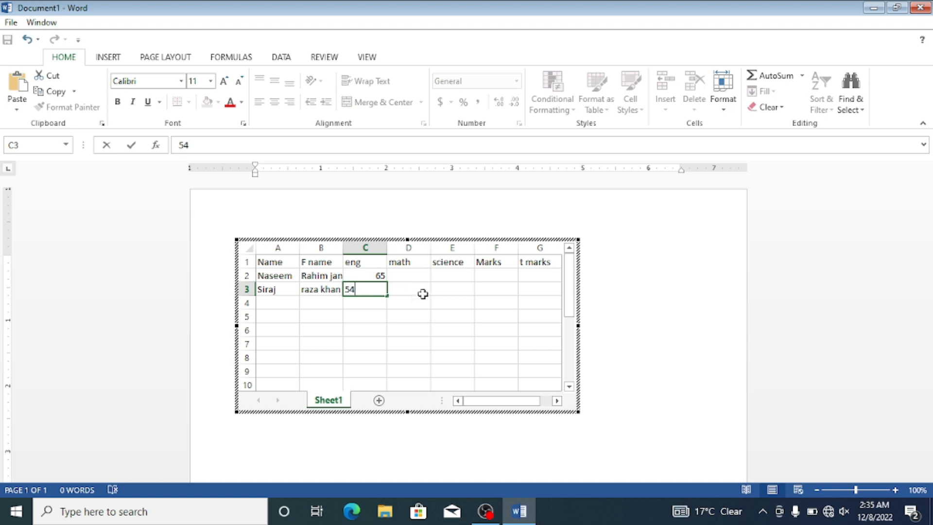
# Step: Enter the math scores 86 and 56 in D2 and D3, and the science scores 55 and 56 in E2 and E3
pyautogui.click(417, 277)
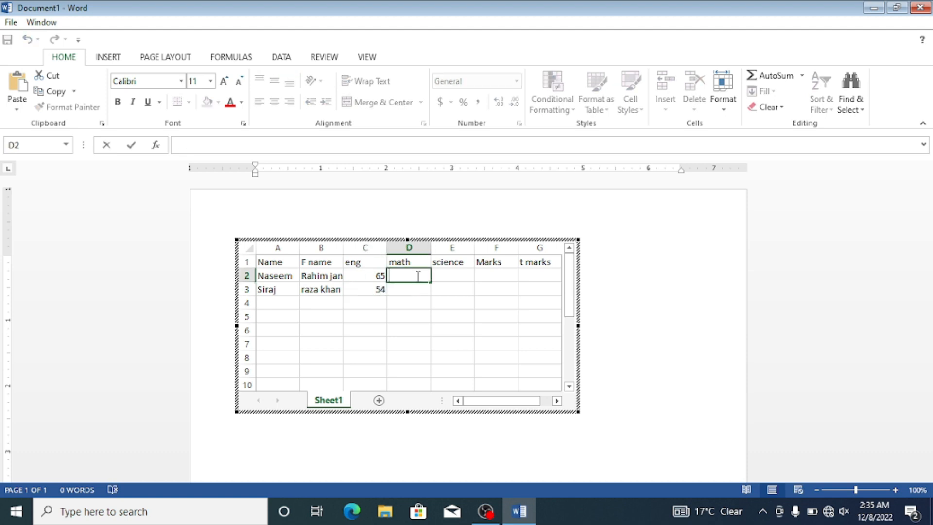
pyautogui.write('86')
pyautogui.click(411, 288)
pyautogui.write('56')
pyautogui.click(446, 275)
pyautogui.write('556')
pyautogui.press('BackSpace')
pyautogui.click(441, 288)
pyautogui.write('56')
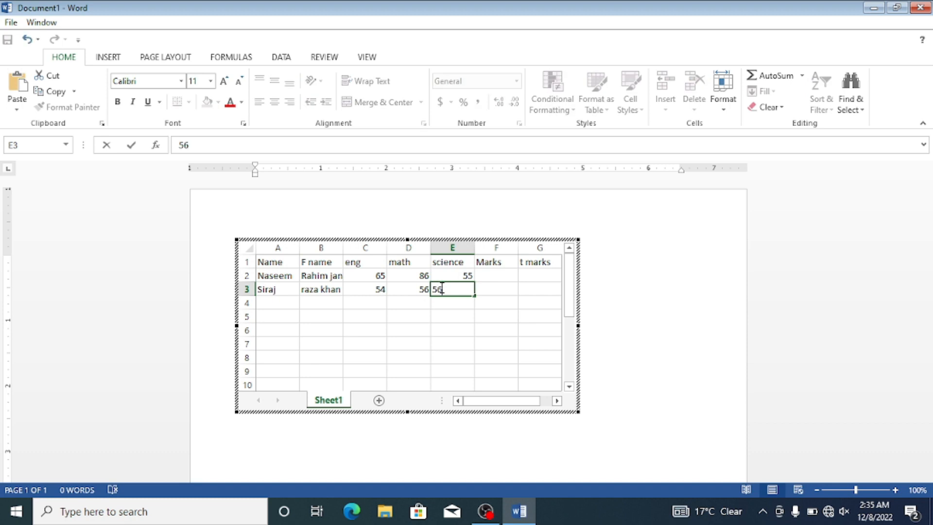
# Step: Enter 300 in the Marks column for both students, in F2 and F3
pyautogui.click(506, 278)
pyautogui.write('300')
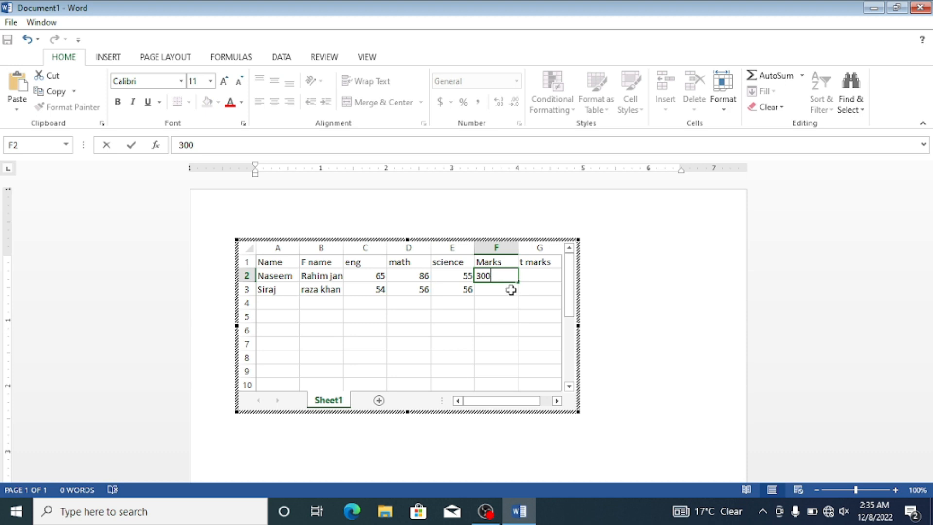
pyautogui.click(511, 289)
pyautogui.write('300')
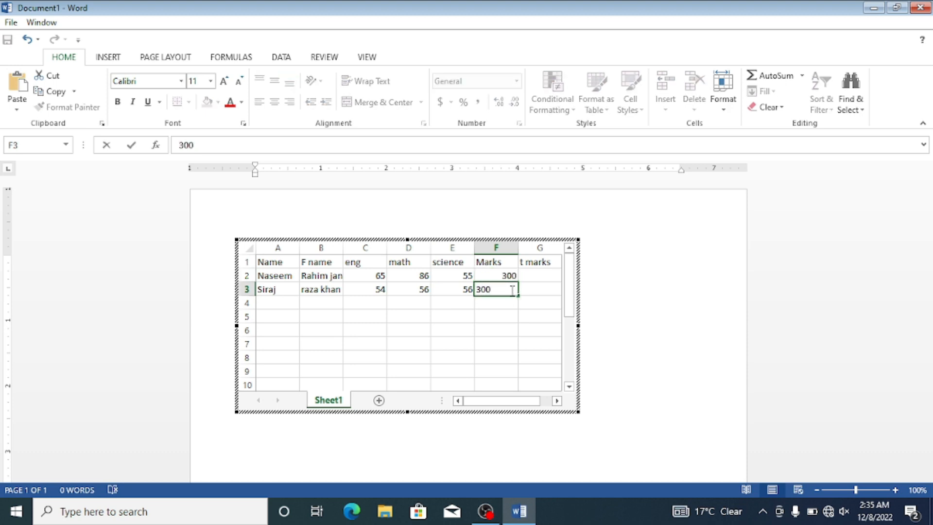
# Step: Try totalling the first student's three subject scores in G2 with a SUM over C2:E2, and undo the entry
pyautogui.click(531, 272)
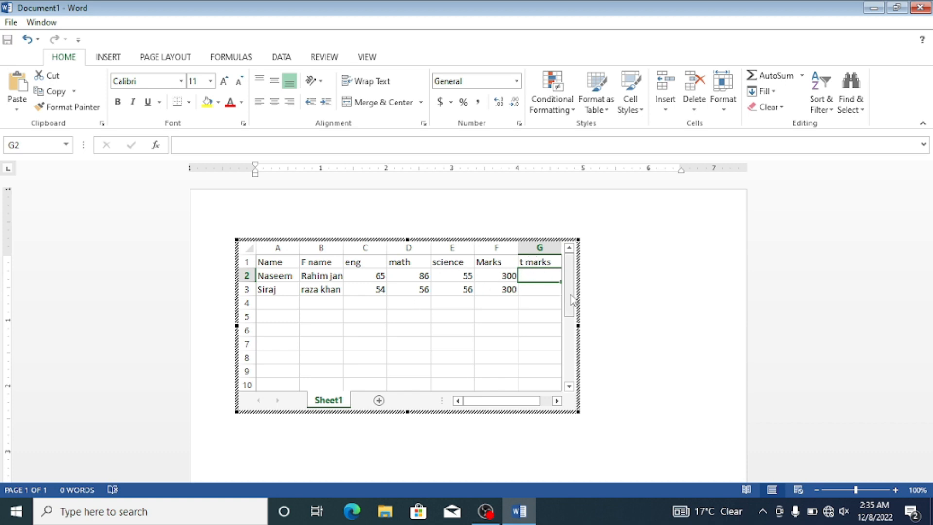
pyautogui.doubleClick(536, 275)
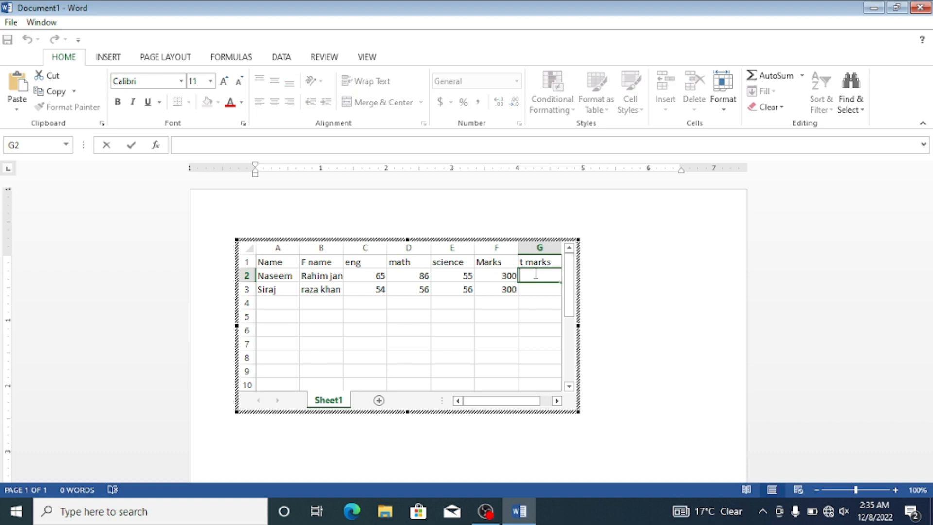
pyautogui.write('=')
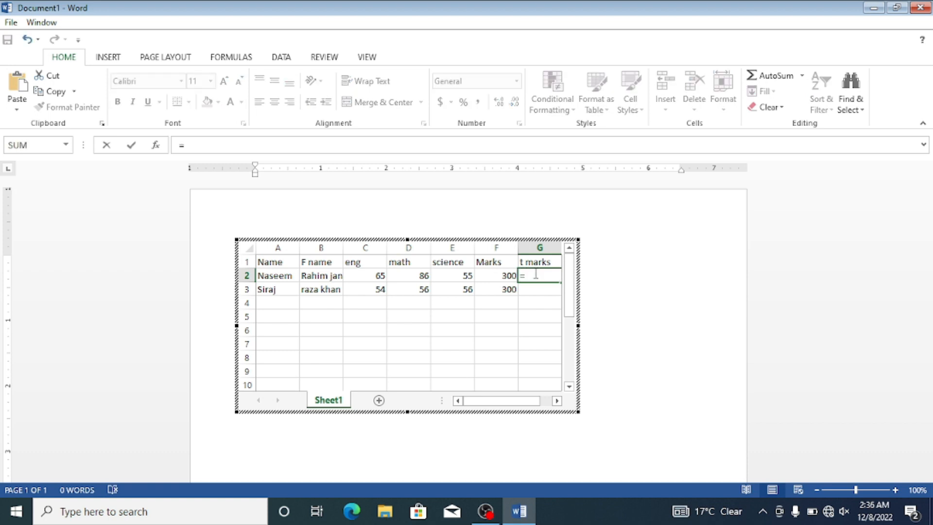
pyautogui.write('sum')
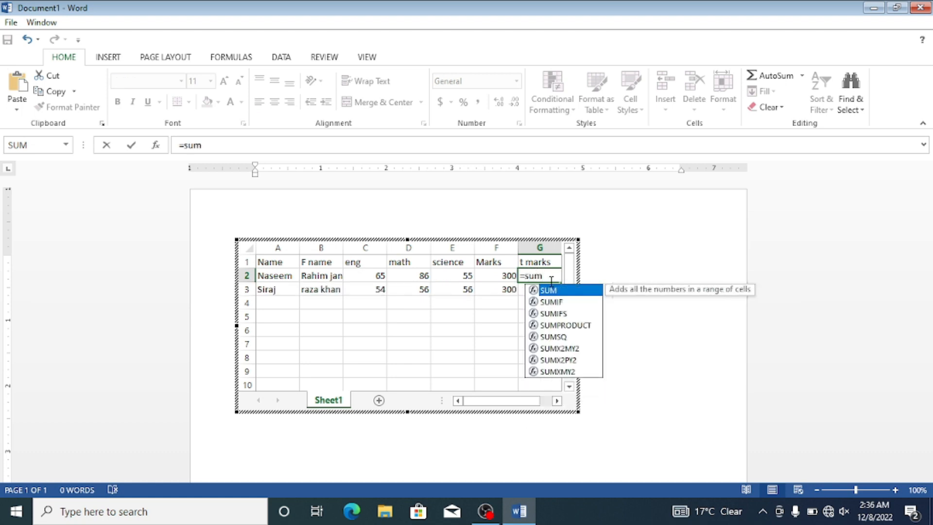
pyautogui.click(554, 291)
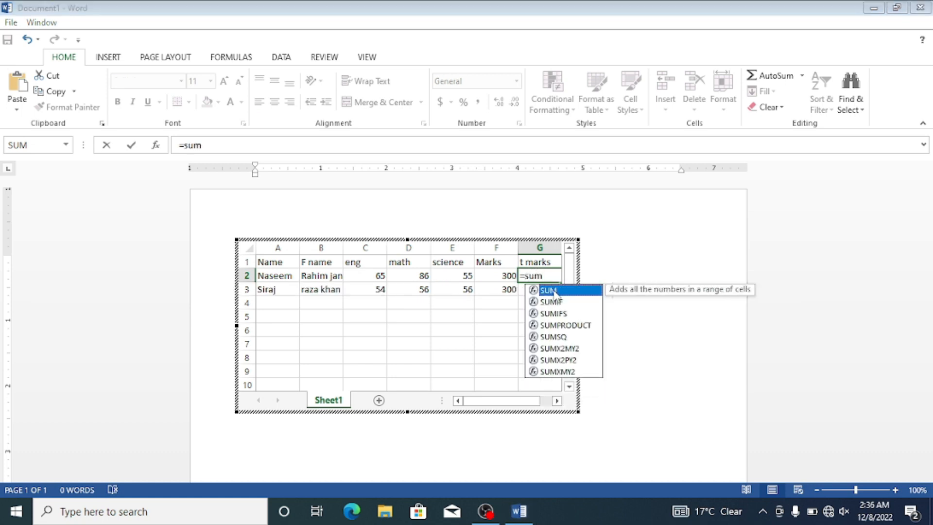
pyautogui.doubleClick(554, 292)
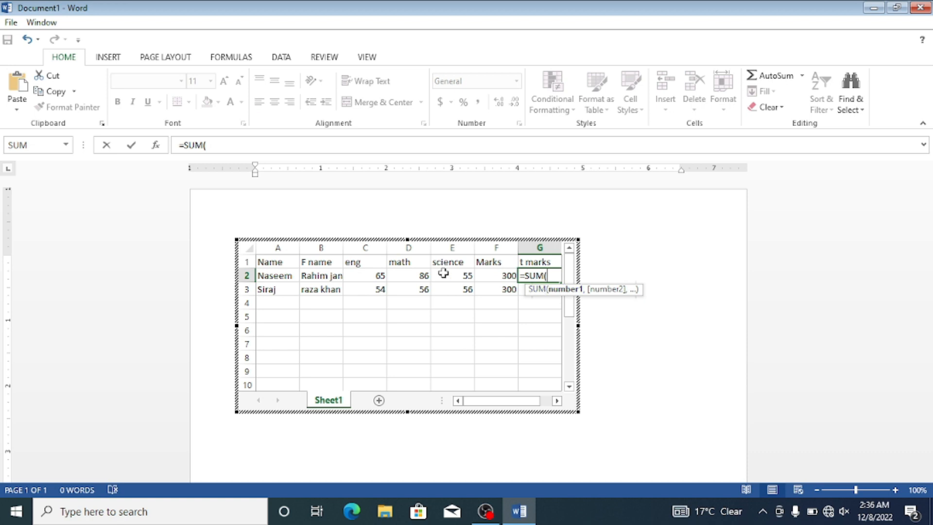
pyautogui.click(359, 277)
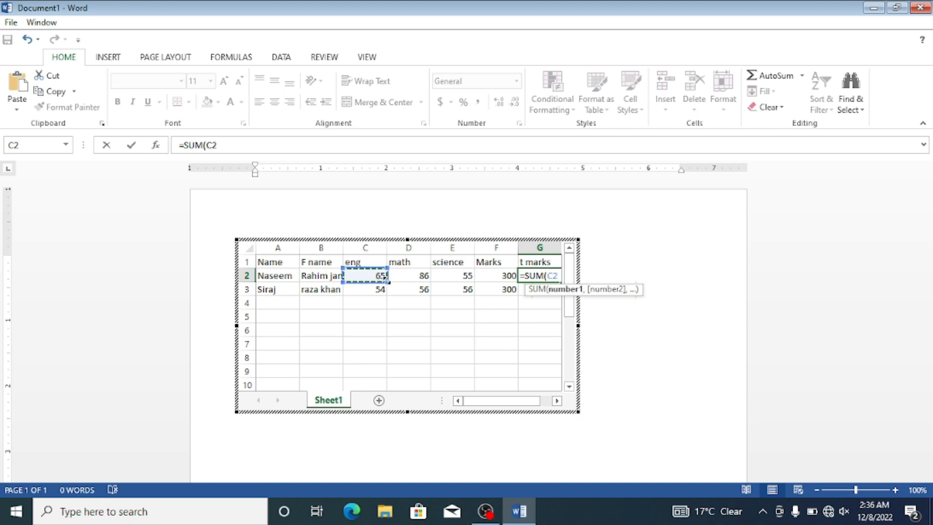
pyautogui.moveTo(386, 278); pyautogui.dragTo(468, 279)
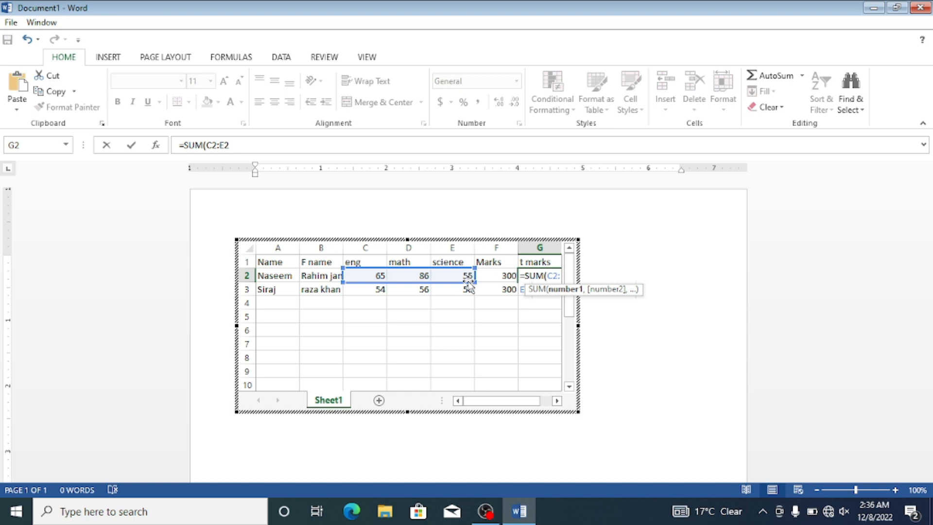
pyautogui.press('Return')
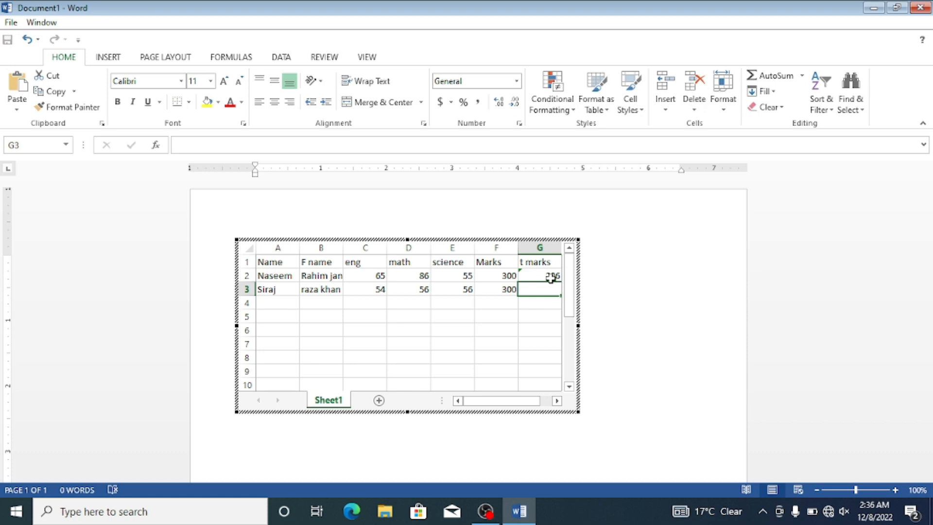
pyautogui.hotkey('ctrl', 'z')
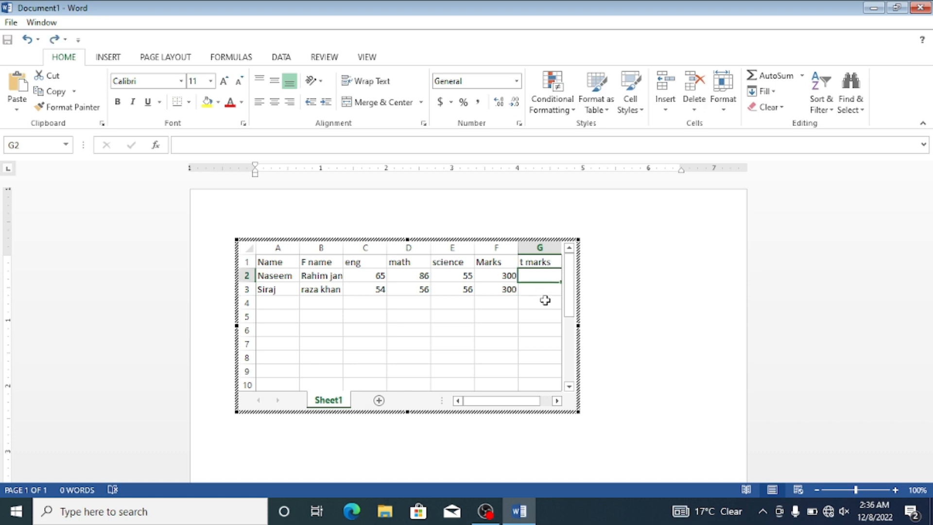
# Step: Enter the formula =SUM(C2:E2) in G2 to total the first student's eng, math and science scores
pyautogui.write('=')
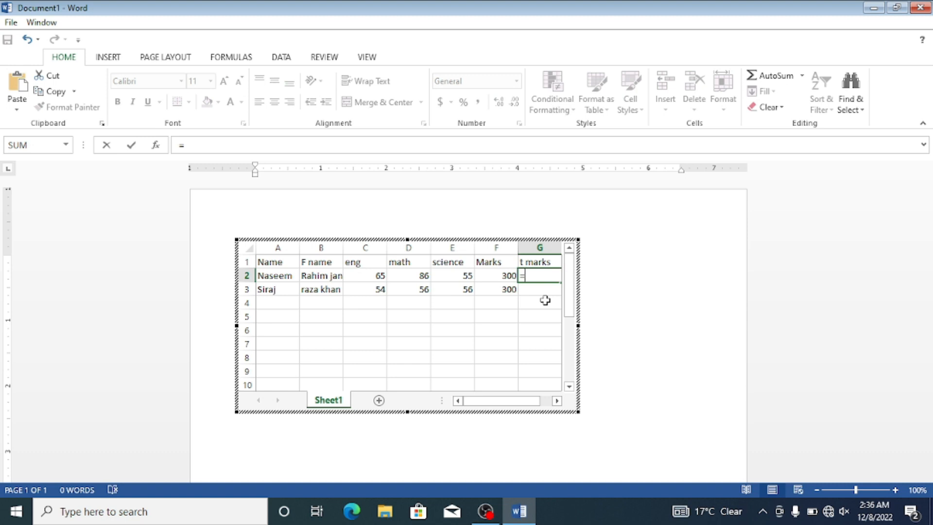
pyautogui.write('sum')
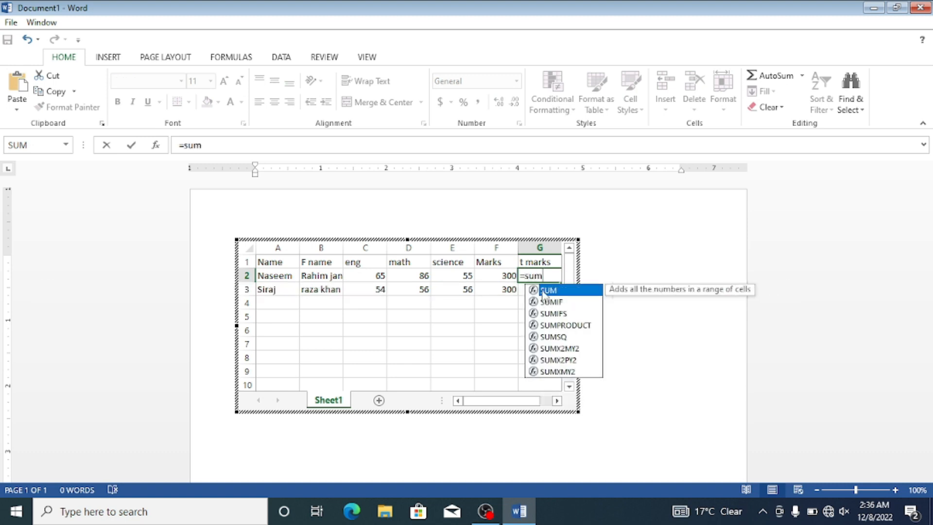
pyautogui.doubleClick(545, 290)
pyautogui.click(375, 278)
pyautogui.moveTo(376, 278); pyautogui.dragTo(448, 275)
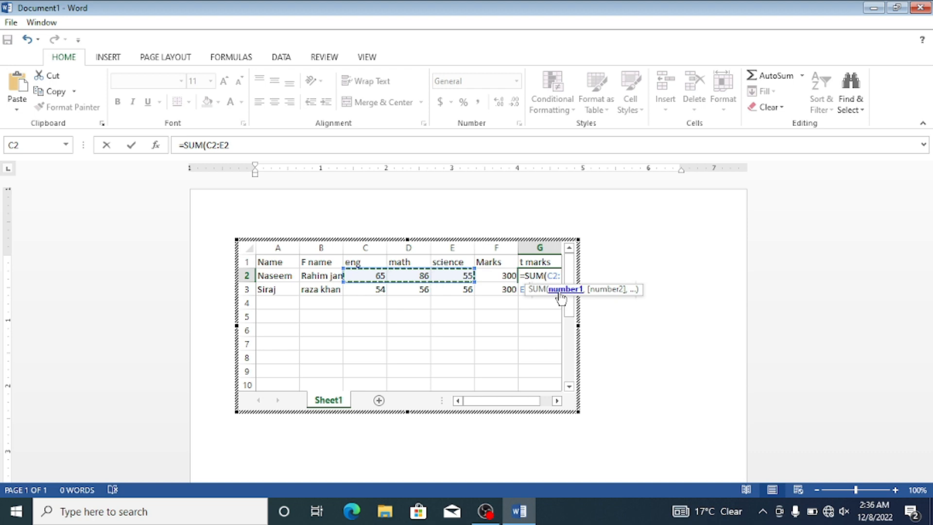
pyautogui.write(')')
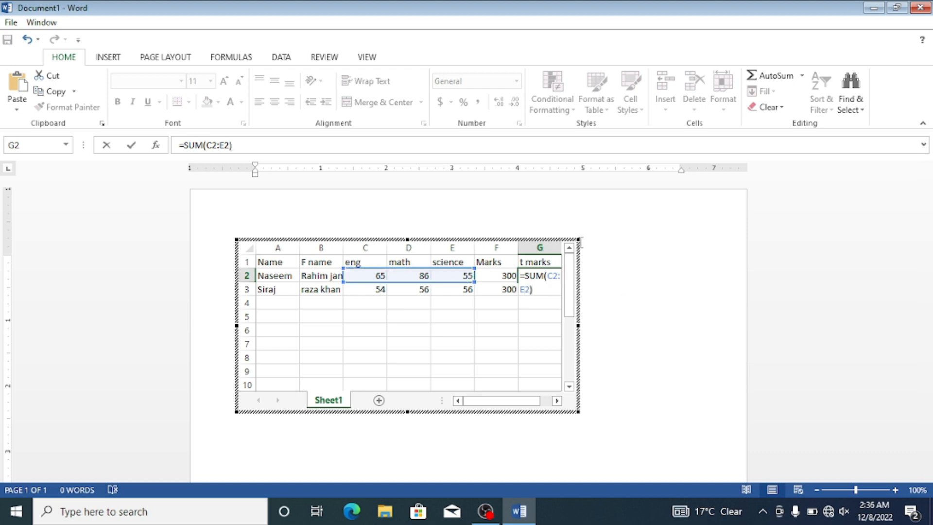
pyautogui.press('Return')
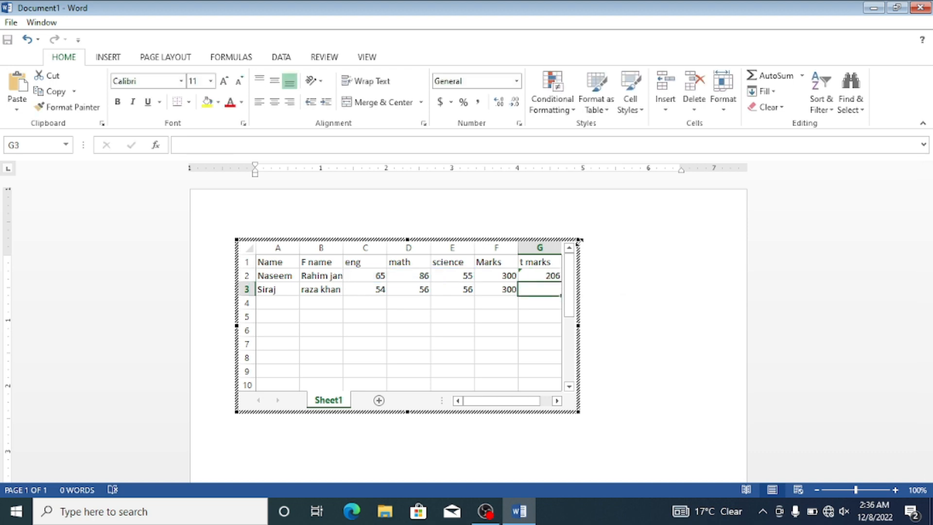
# Step: Try copying the G2 total formula down to G3, inspect the copied cell and clear it again
pyautogui.click(538, 276)
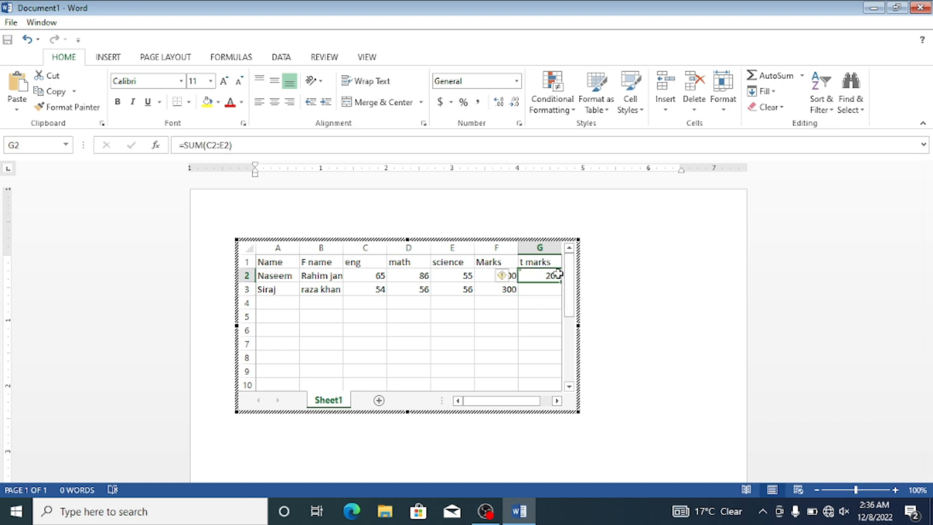
pyautogui.moveTo(560, 282); pyautogui.dragTo(562, 296)
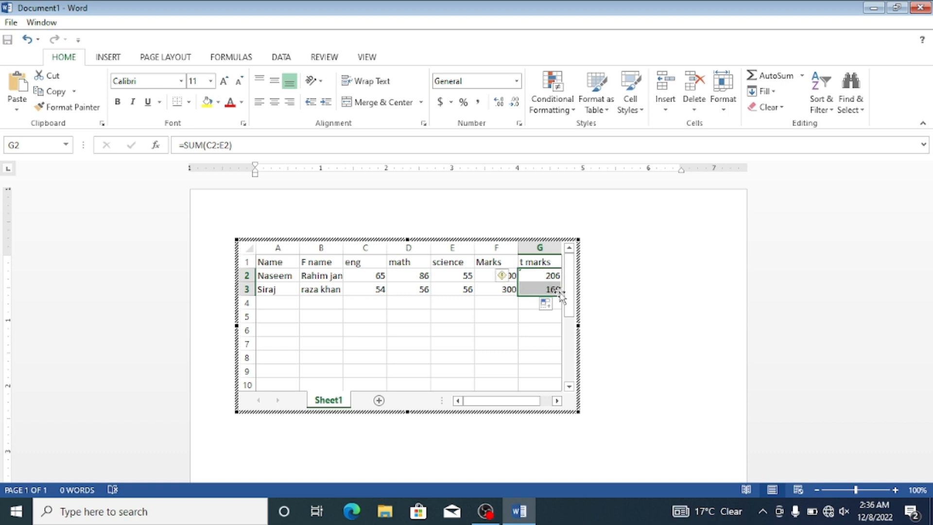
pyautogui.click(533, 303)
pyautogui.click(536, 290)
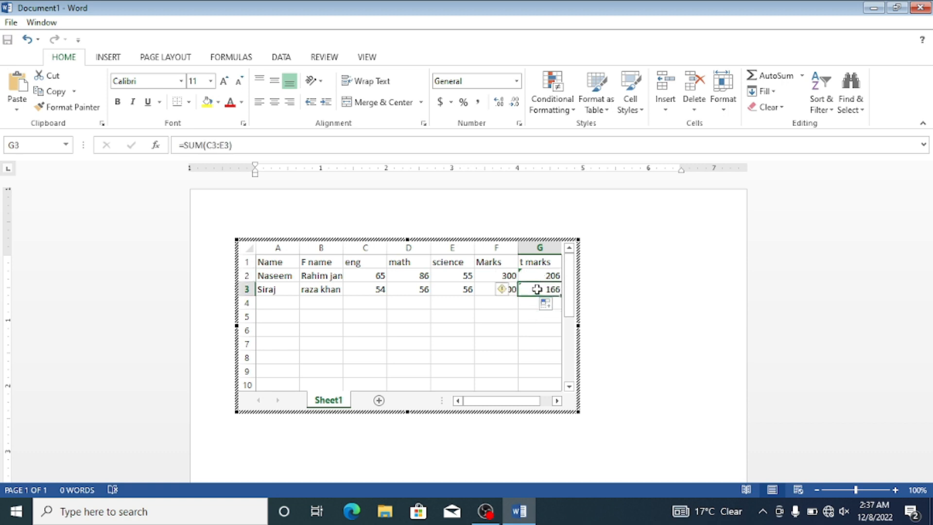
pyautogui.doubleClick(537, 289)
# Step: Fill the SUM formula from G2 down to G3 for the second student's total
pyautogui.click(536, 274)
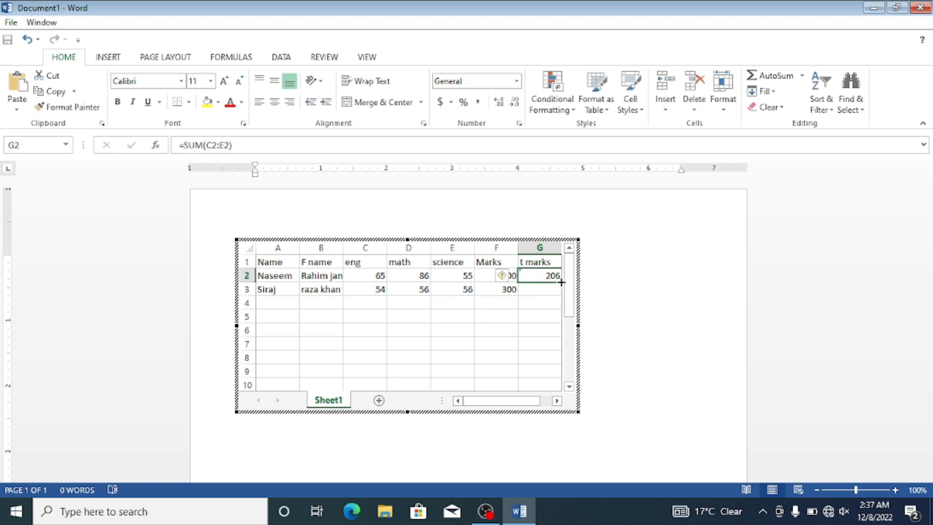
pyautogui.moveTo(561, 283); pyautogui.dragTo(563, 294)
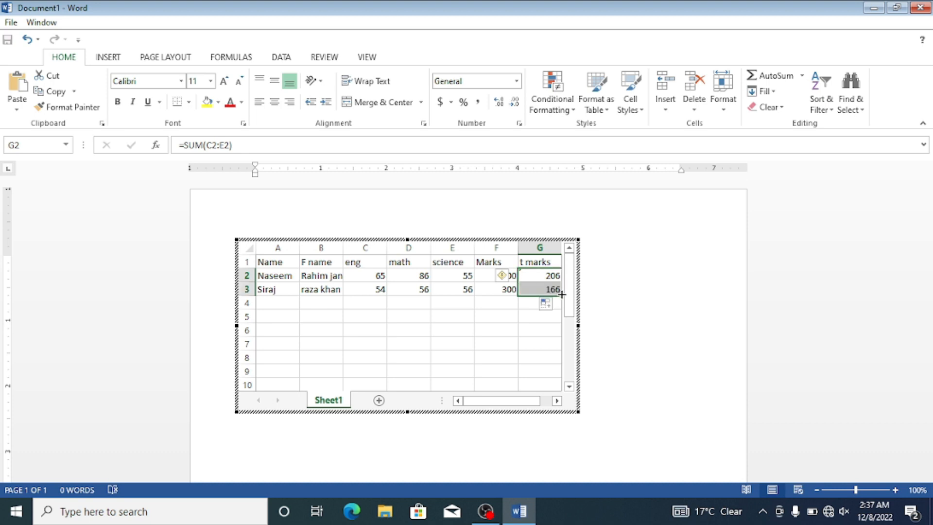
pyautogui.click(502, 305)
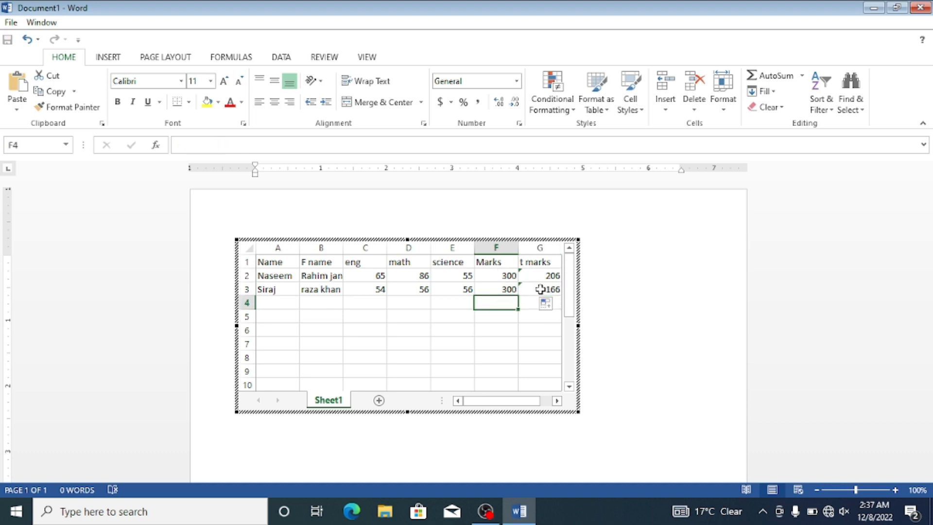
# Step: Switch to the Windows Calculator app by searching for it
pyautogui.click(211, 515)
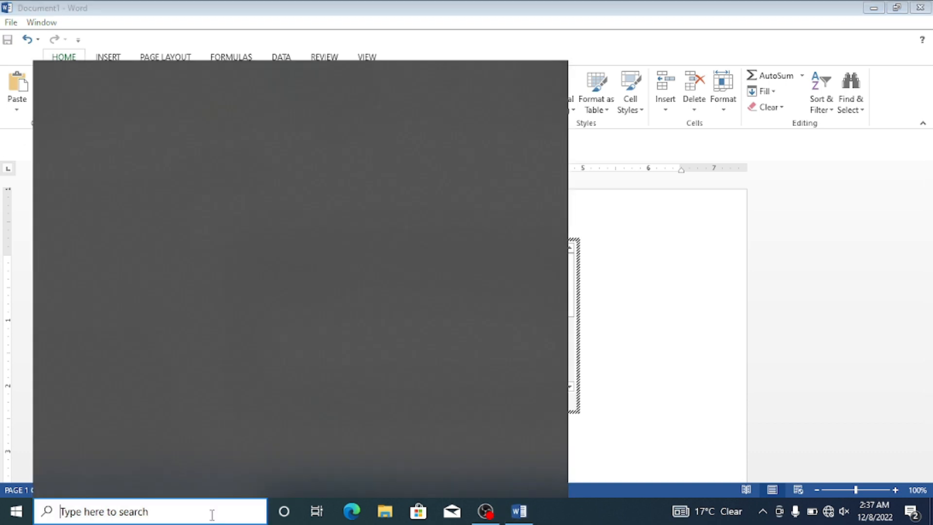
pyautogui.write('ca')
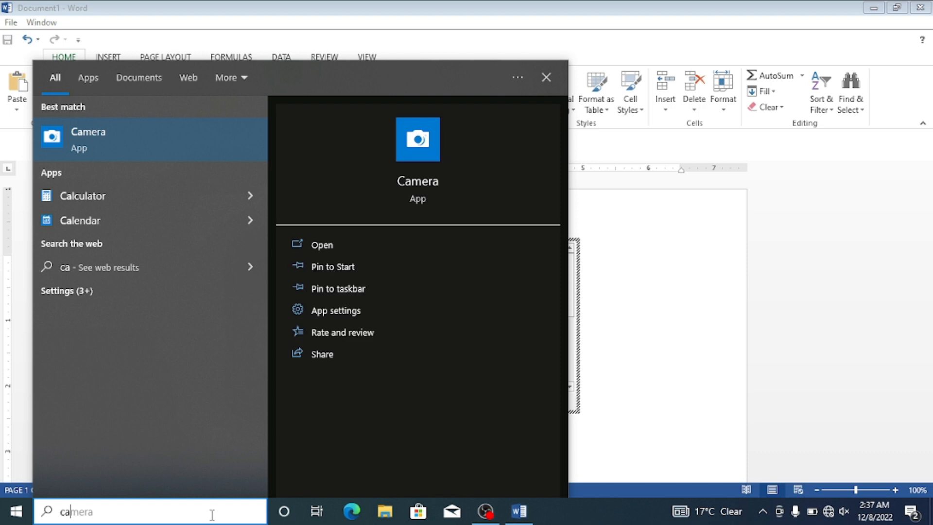
pyautogui.click(94, 193)
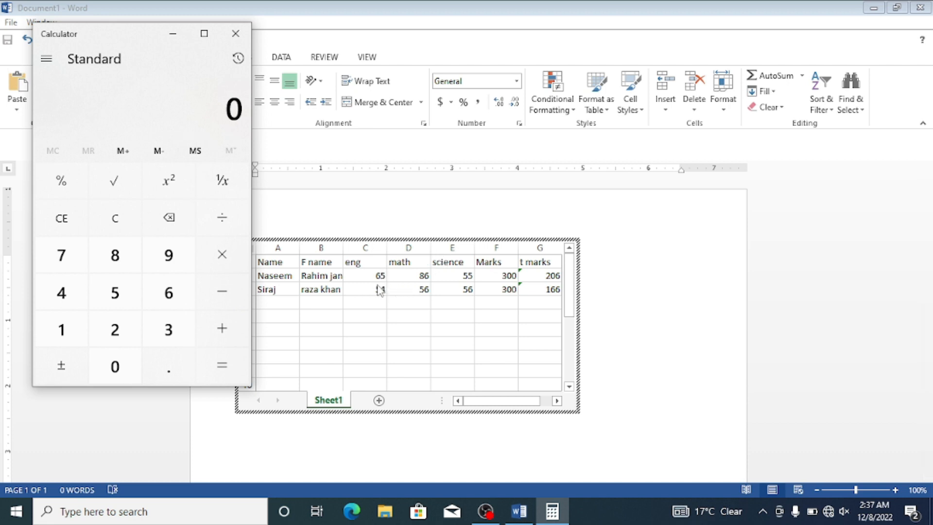
# Step: Check the first student's total by calculating 65 + 86 + 55
pyautogui.click(150, 292)
pyautogui.click(150, 291)
pyautogui.click(226, 290)
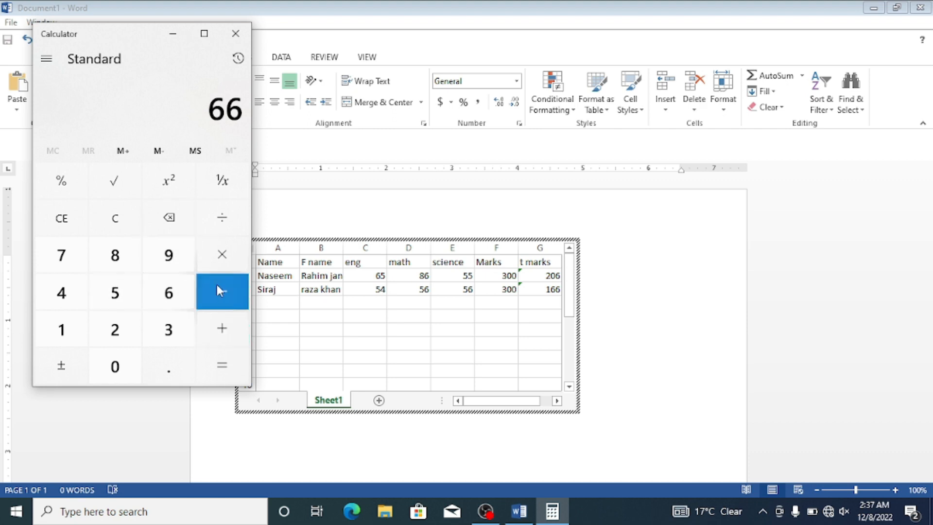
pyautogui.click(171, 229)
pyautogui.click(127, 289)
pyautogui.click(203, 324)
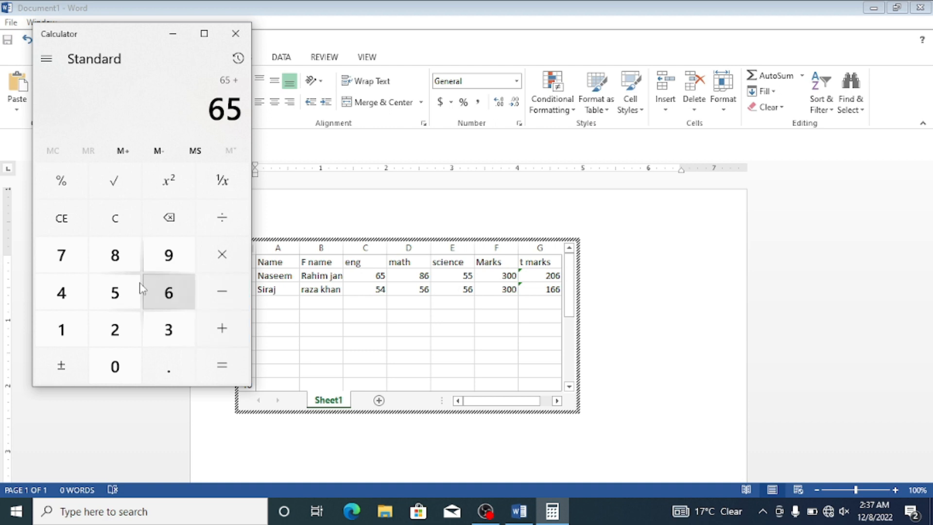
pyautogui.click(129, 261)
pyautogui.click(172, 298)
pyautogui.click(204, 333)
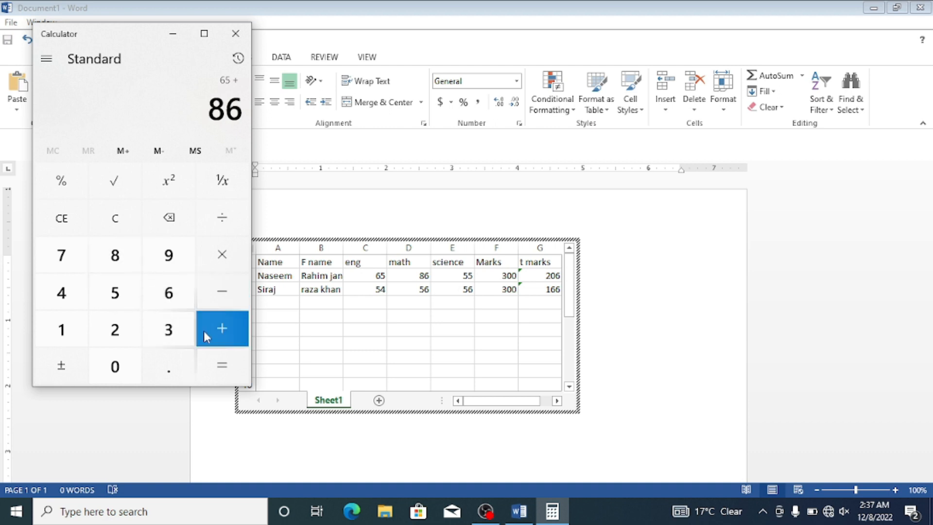
pyautogui.click(130, 288)
pyautogui.click(130, 288)
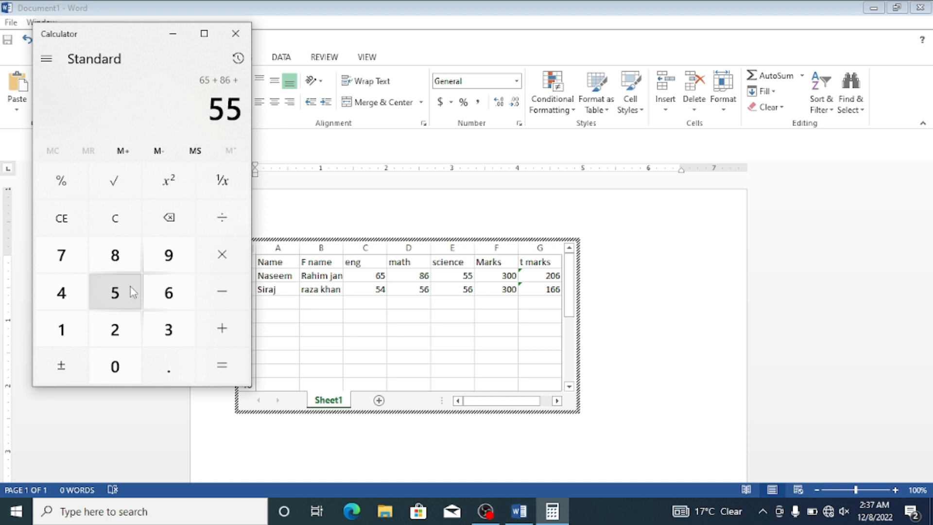
pyautogui.click(219, 356)
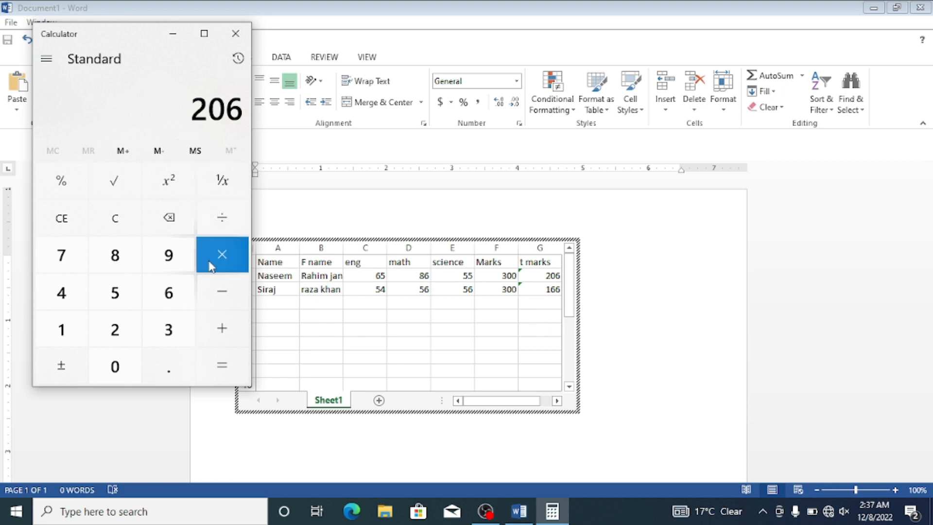
# Step: Clear the calculator and check the second student's total by calculating 54 + 56 + 56
pyautogui.click(47, 222)
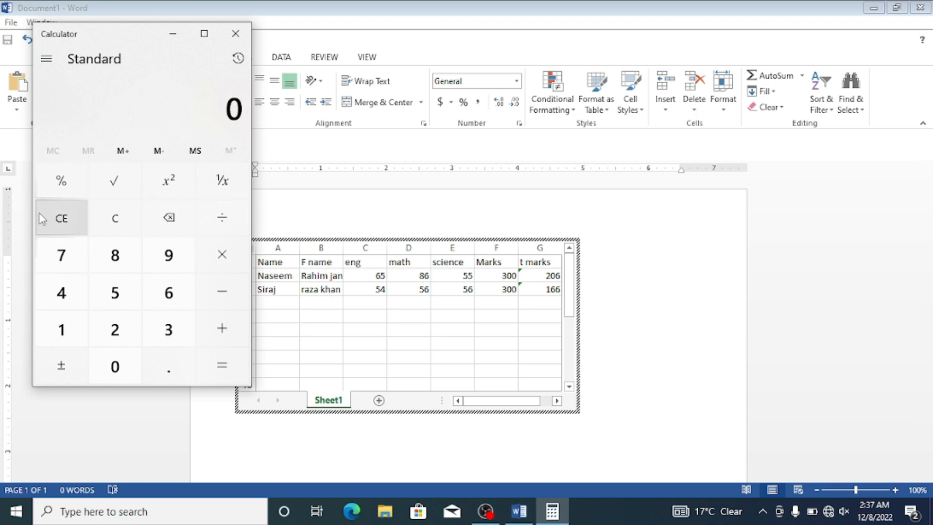
pyautogui.click(137, 301)
pyautogui.click(78, 292)
pyautogui.click(229, 341)
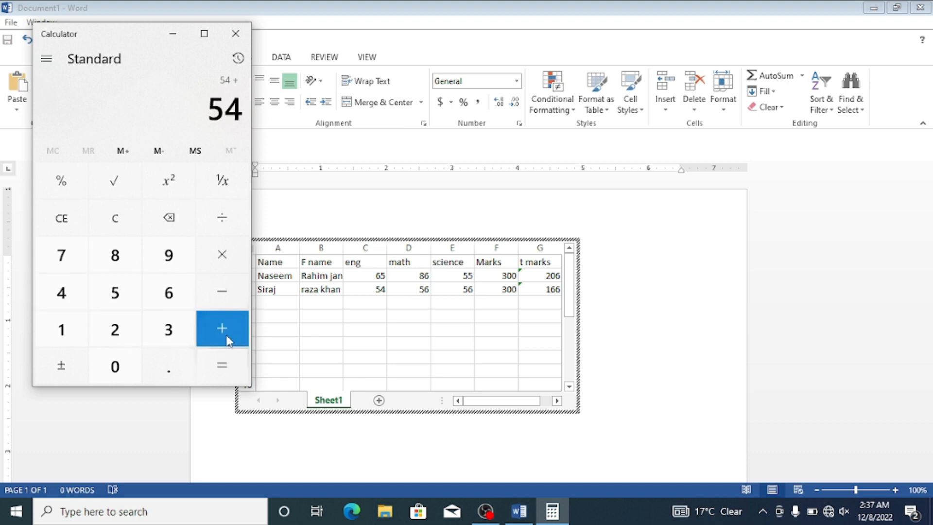
pyautogui.click(128, 287)
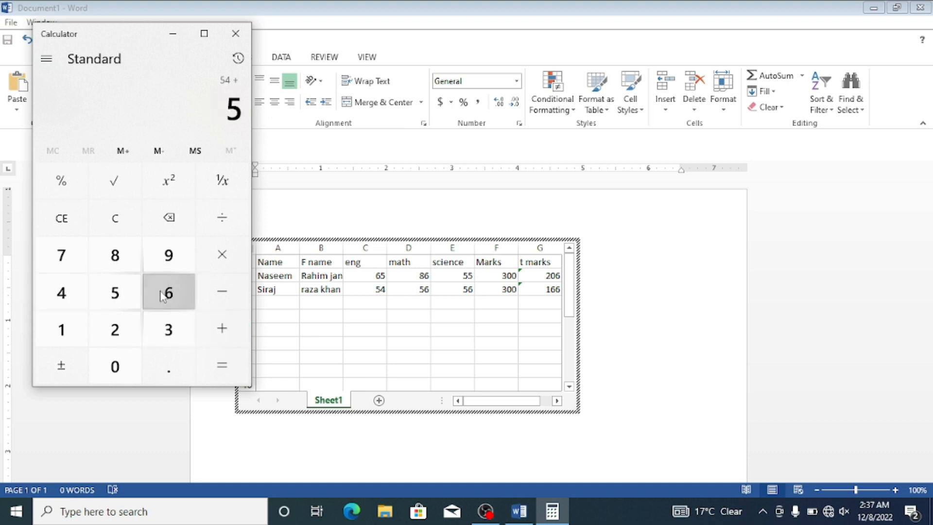
pyautogui.click(163, 296)
pyautogui.click(199, 334)
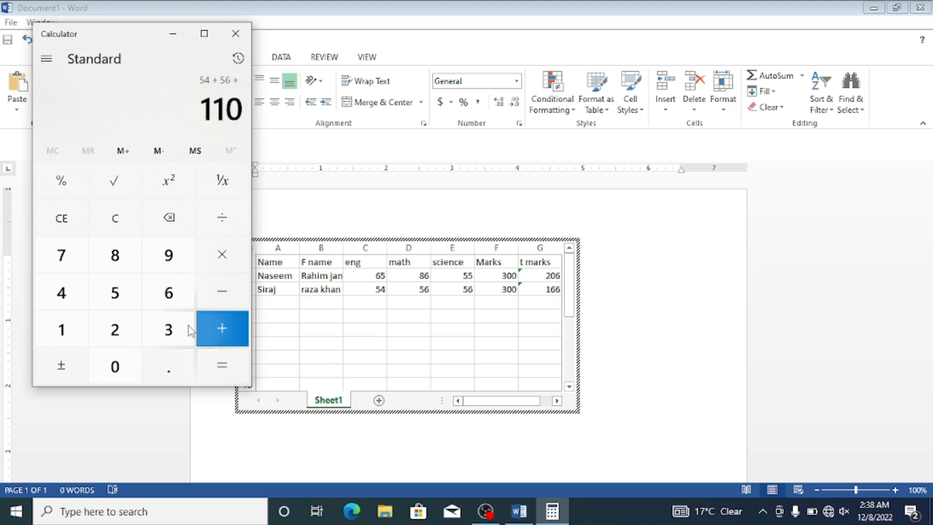
pyautogui.click(116, 293)
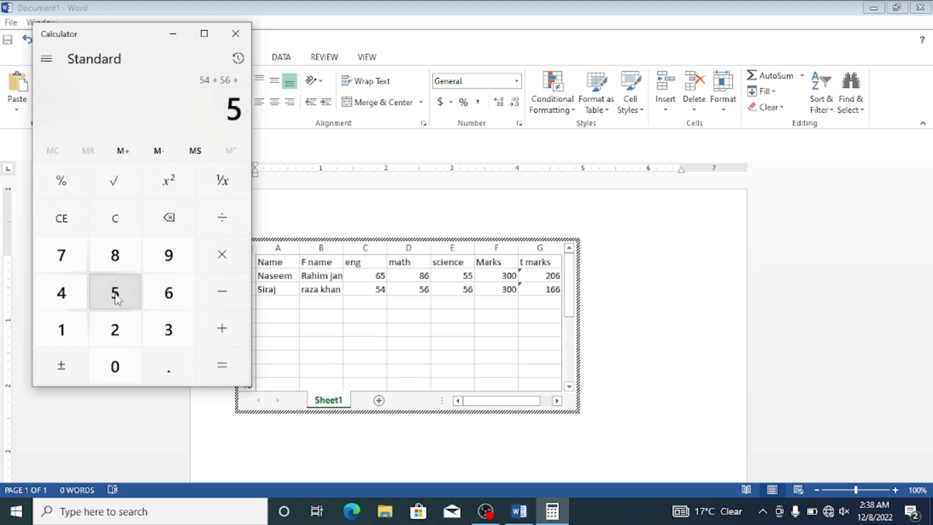
pyautogui.click(180, 301)
pyautogui.click(223, 358)
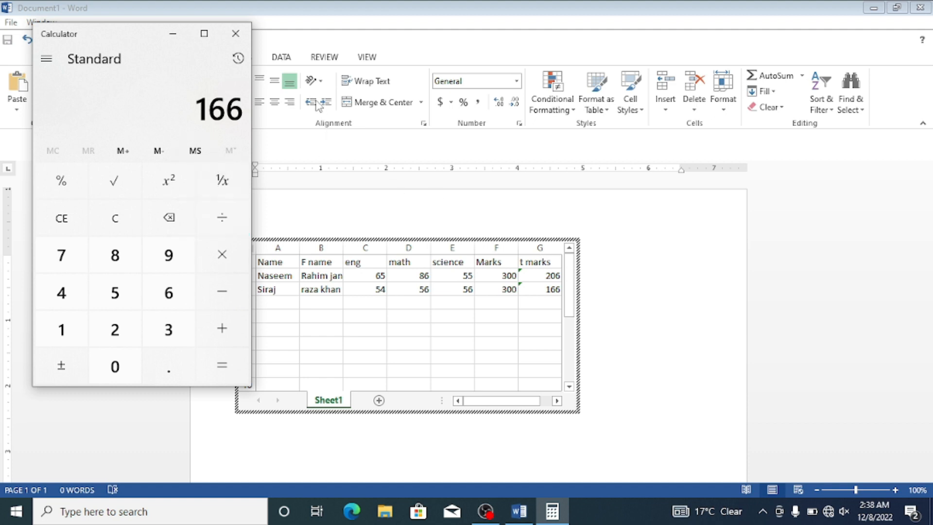
# Step: Close the calculator, review the AutoSum functions and the embedded spreadsheet's Excel command sets, and return to the Word document
pyautogui.click(236, 33)
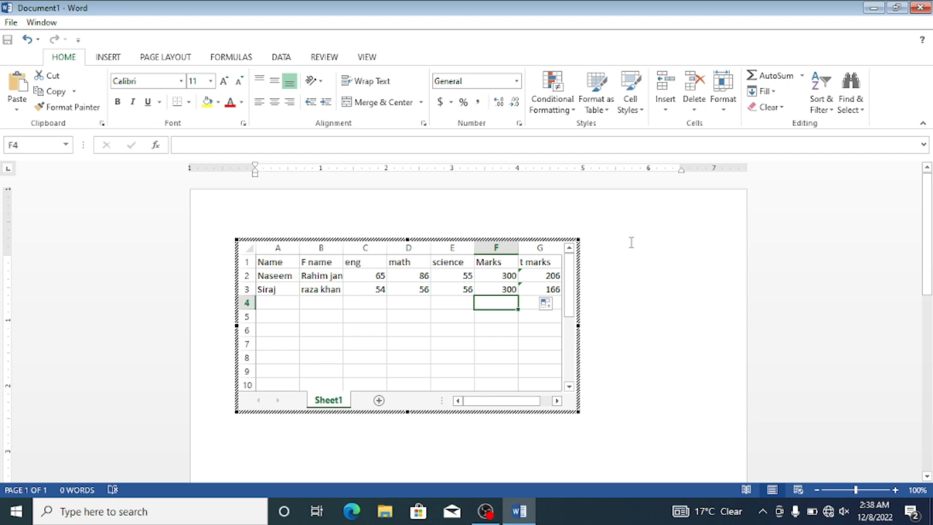
pyautogui.click(802, 76)
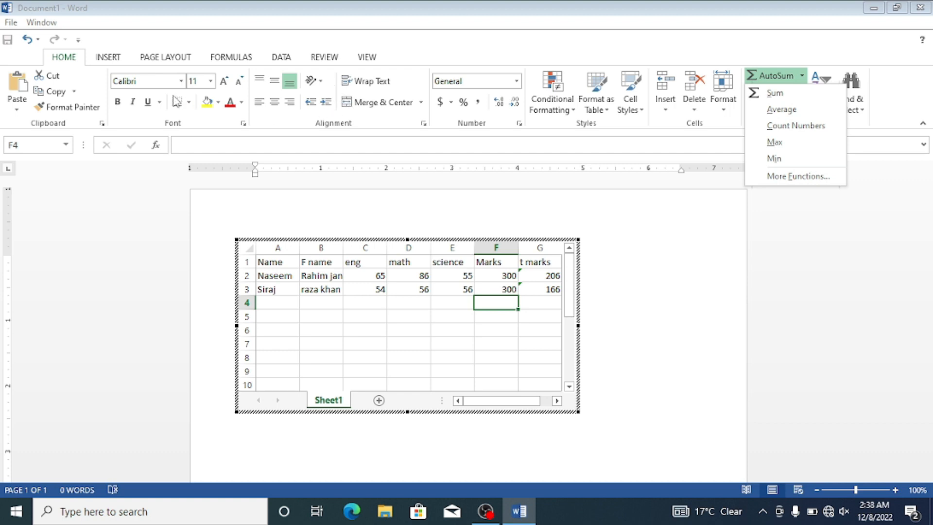
pyautogui.click(106, 63)
pyautogui.click(106, 62)
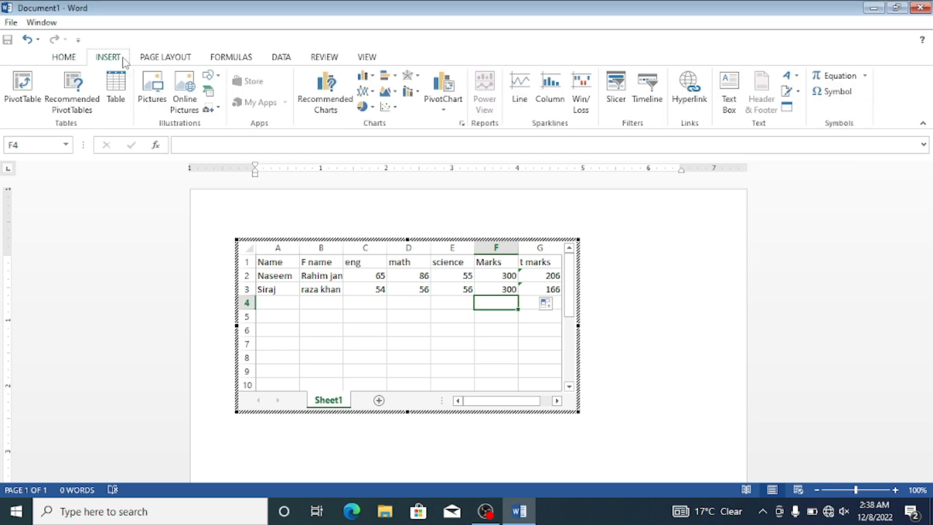
pyautogui.click(152, 59)
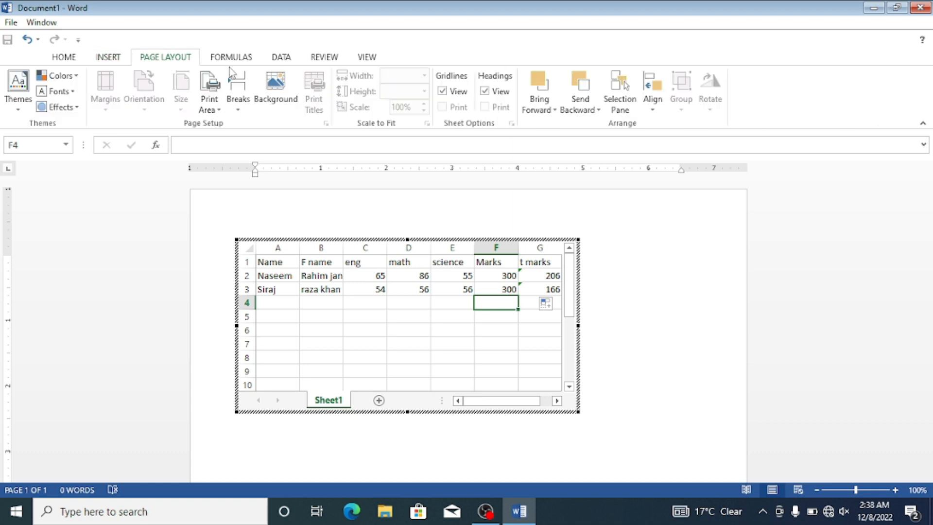
pyautogui.click(233, 62)
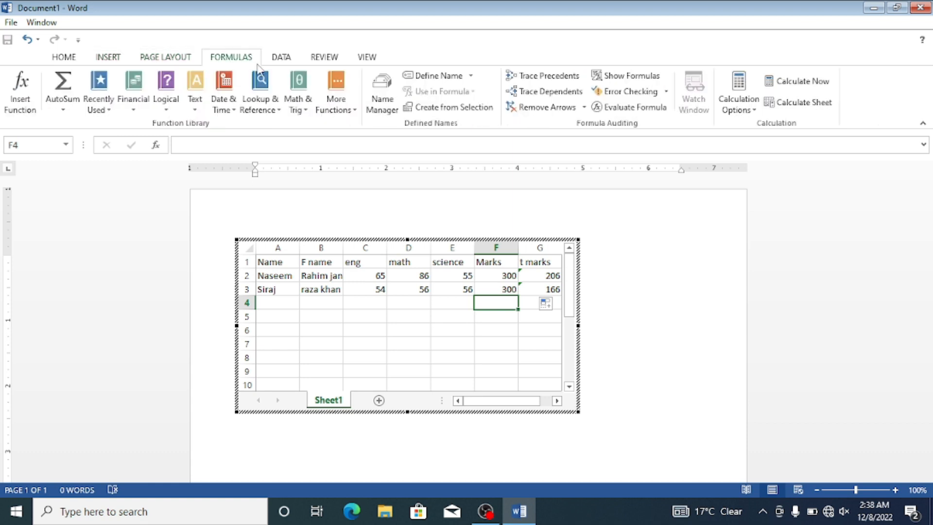
pyautogui.click(321, 57)
pyautogui.click(367, 57)
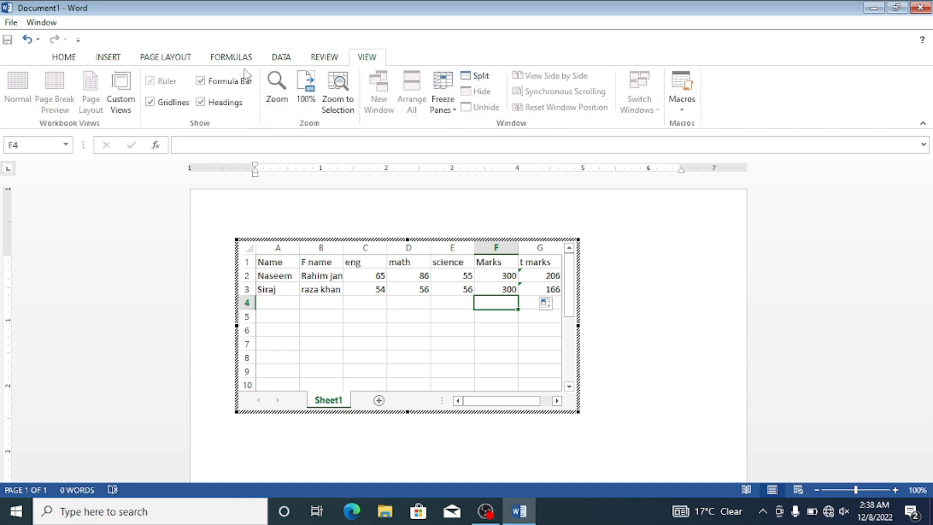
pyautogui.click(63, 59)
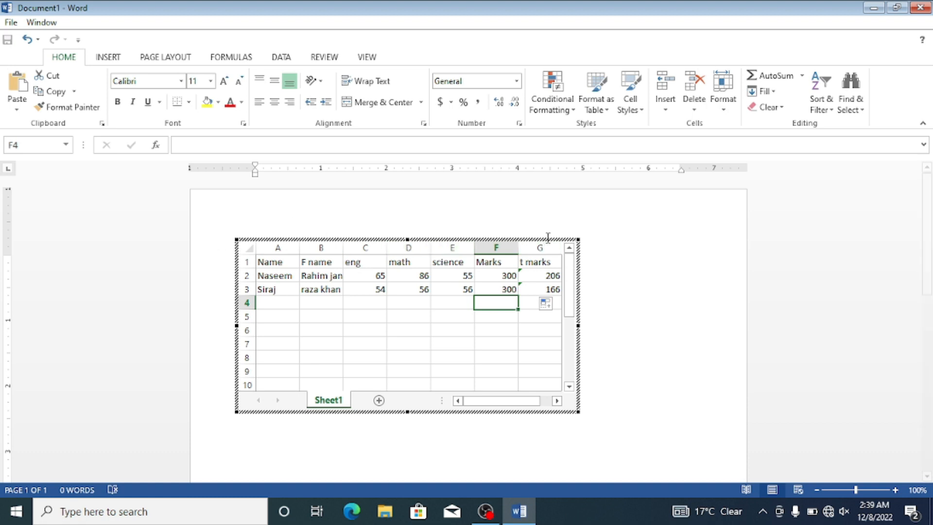
pyautogui.click(673, 292)
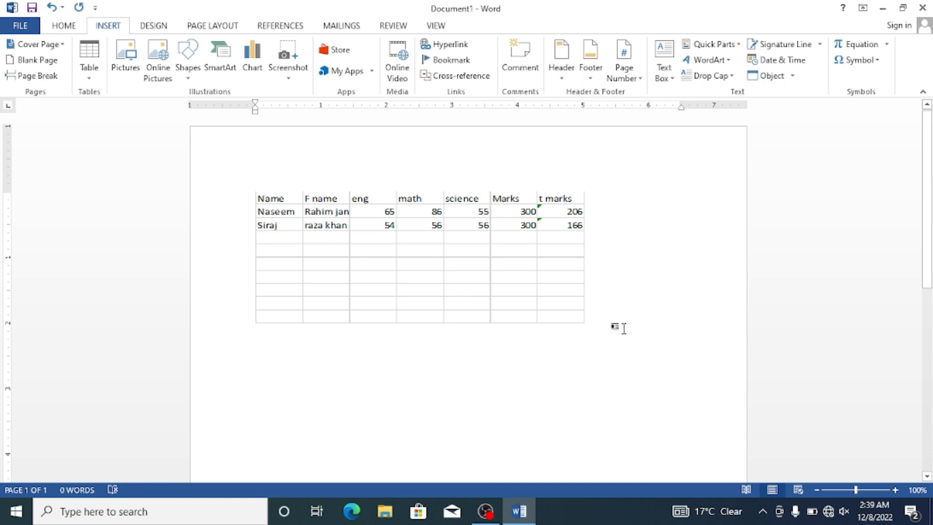
pyautogui.click(554, 300)
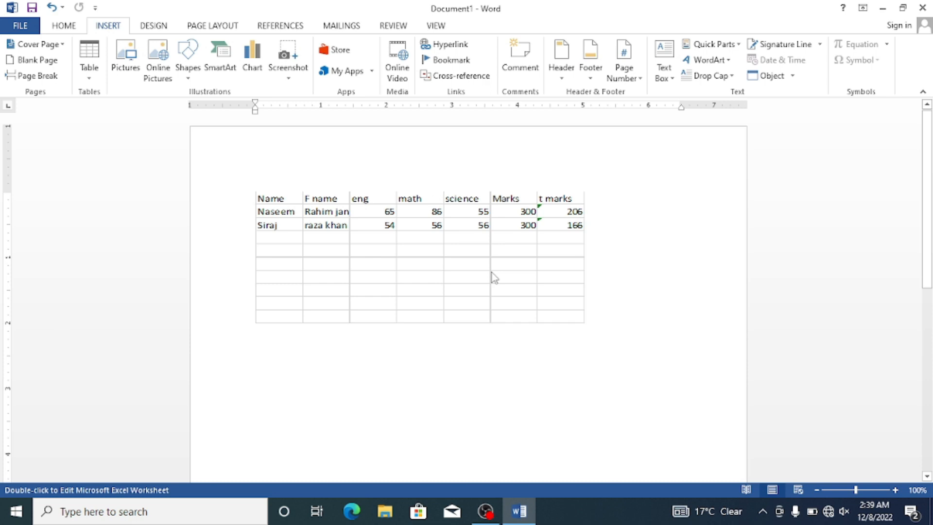
pyautogui.doubleClick(474, 260)
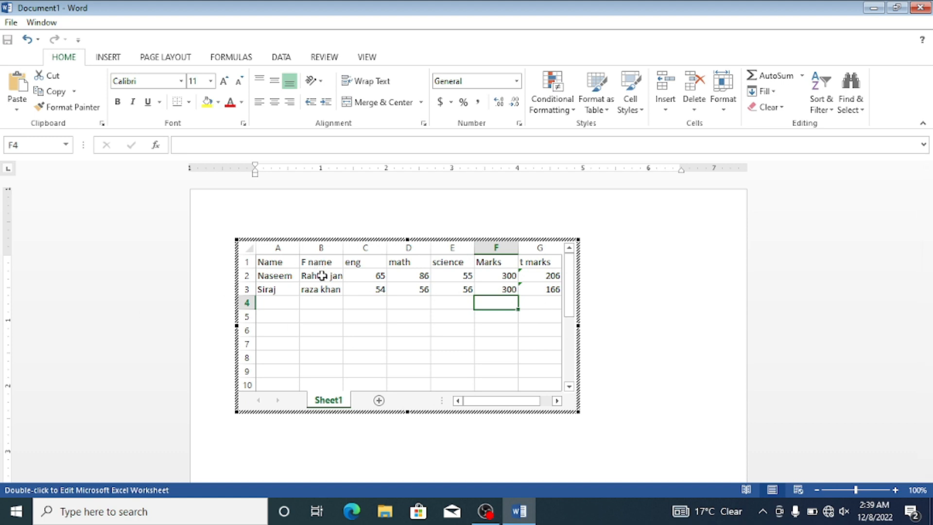
pyautogui.moveTo(281, 308); pyautogui.dragTo(541, 260)
pyautogui.hotkey('ctrl', 'c')
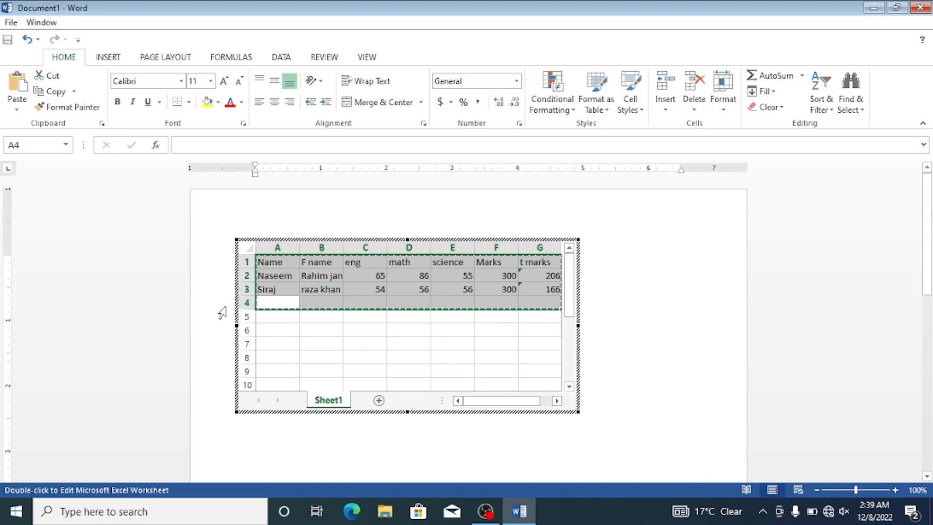
pyautogui.click(287, 315)
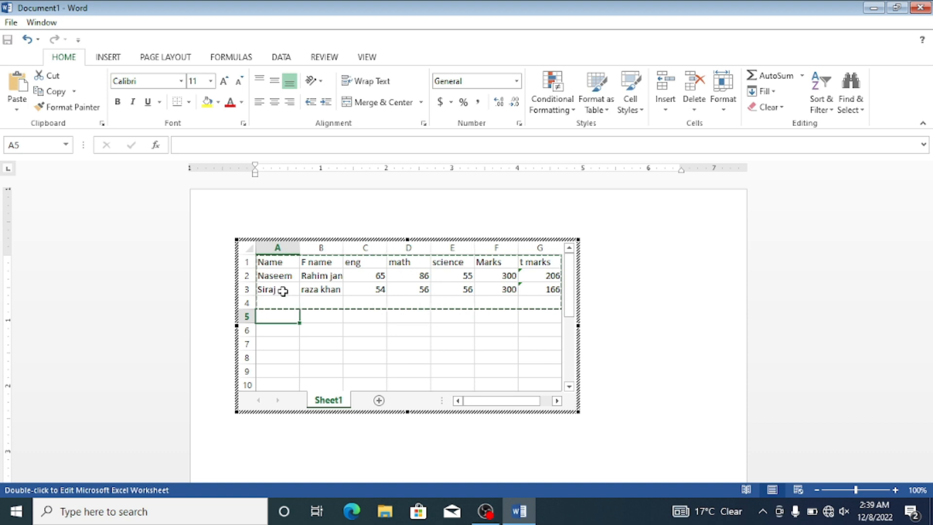
pyautogui.press('BackSpace')
pyautogui.click(286, 299)
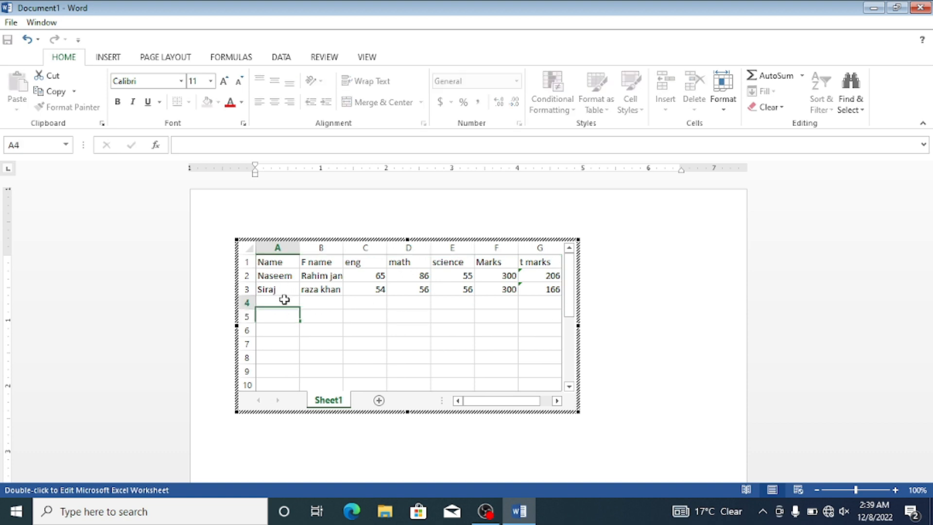
pyautogui.click(688, 313)
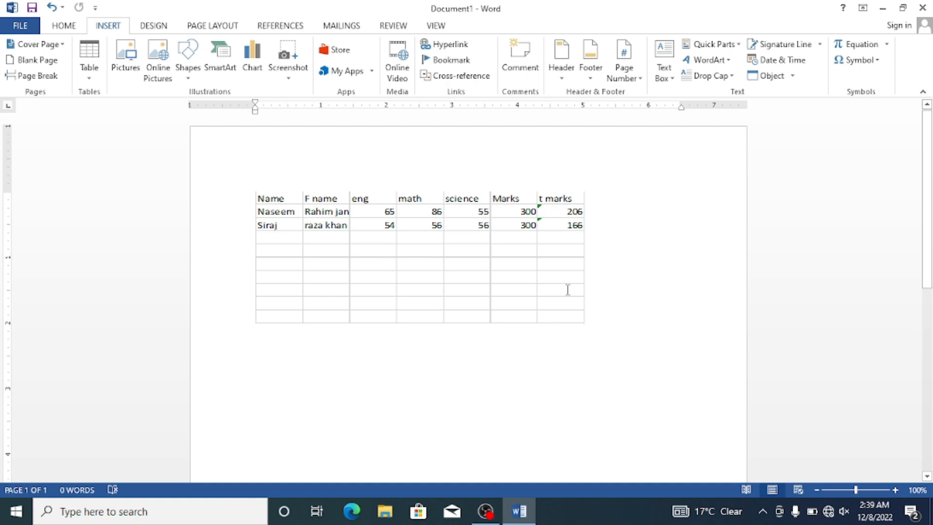
# Step: Delete the entire embedded marks spreadsheet so the page is blank
pyautogui.click(89, 69)
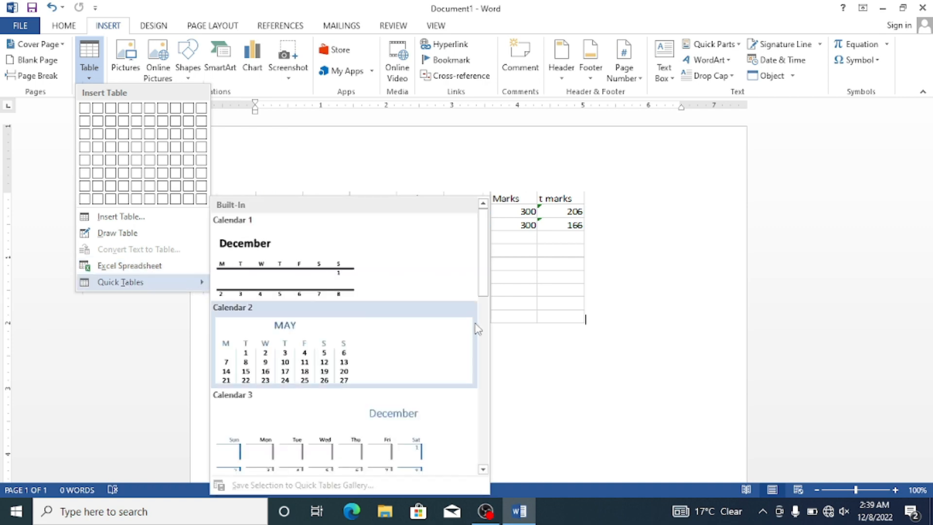
pyautogui.click(524, 347)
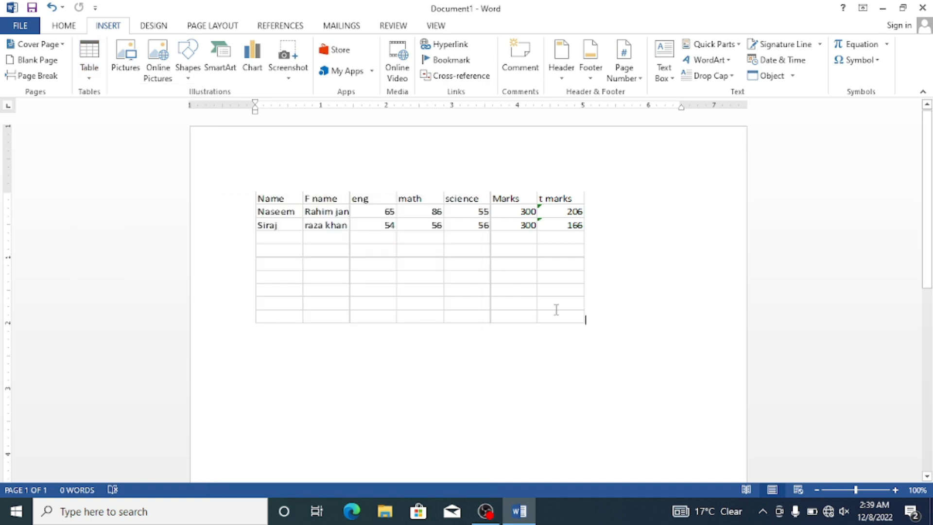
pyautogui.hotkey('ctrl', 'a')
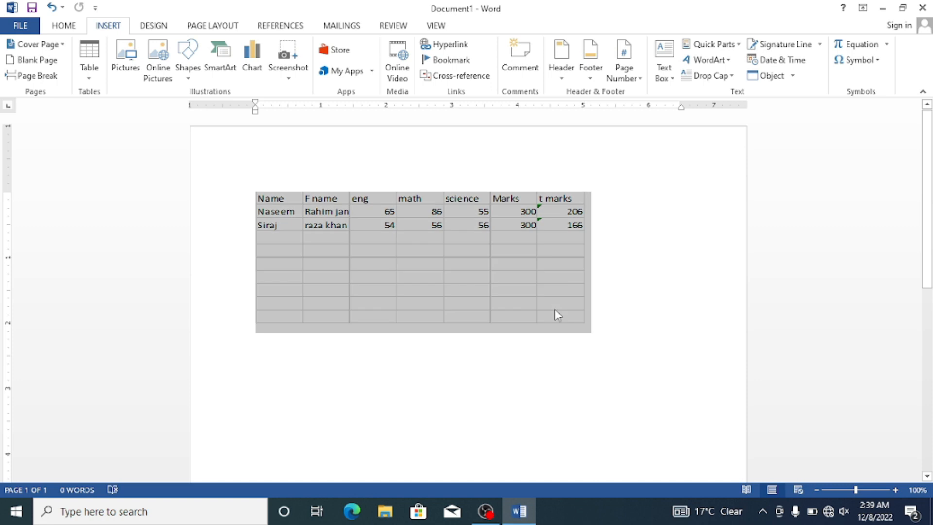
pyautogui.press('Delete')
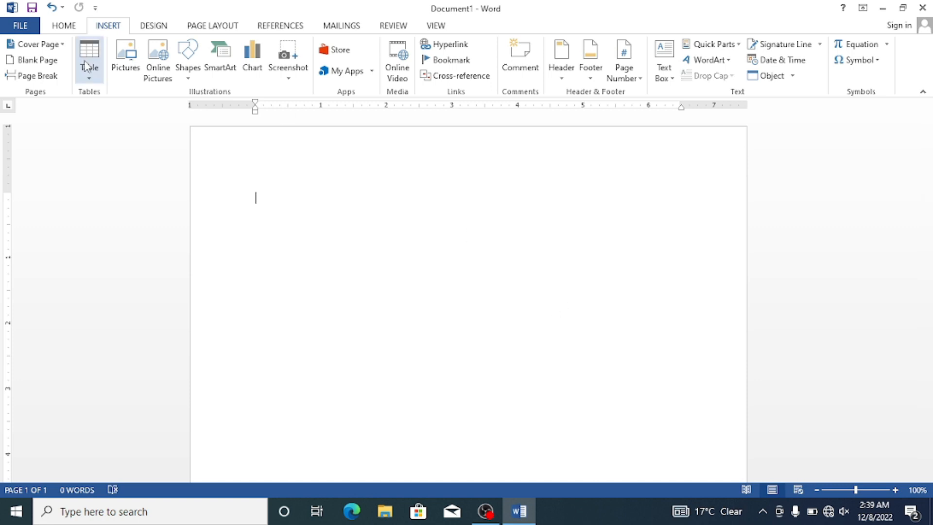
# Step: Browse the built-in Quick Tables and insert the Calendar 2 design
pyautogui.click(89, 78)
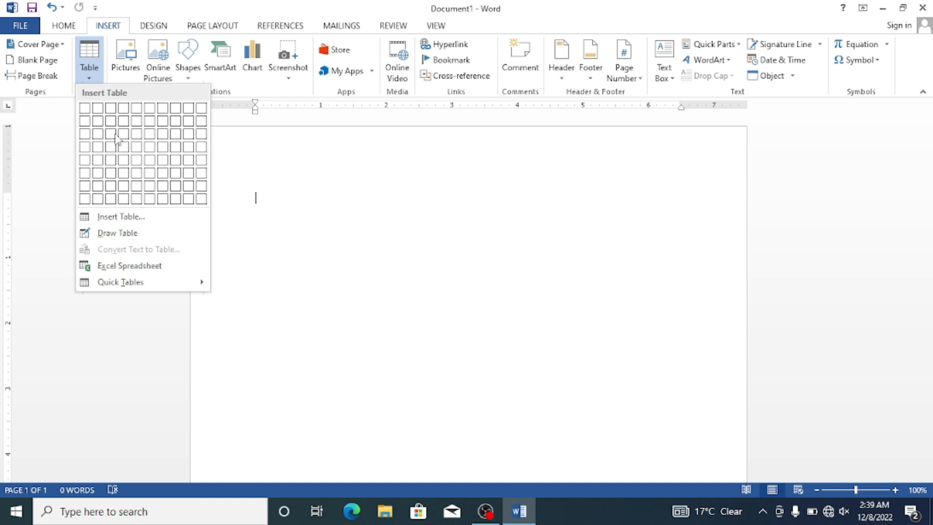
pyautogui.moveTo(191, 286)
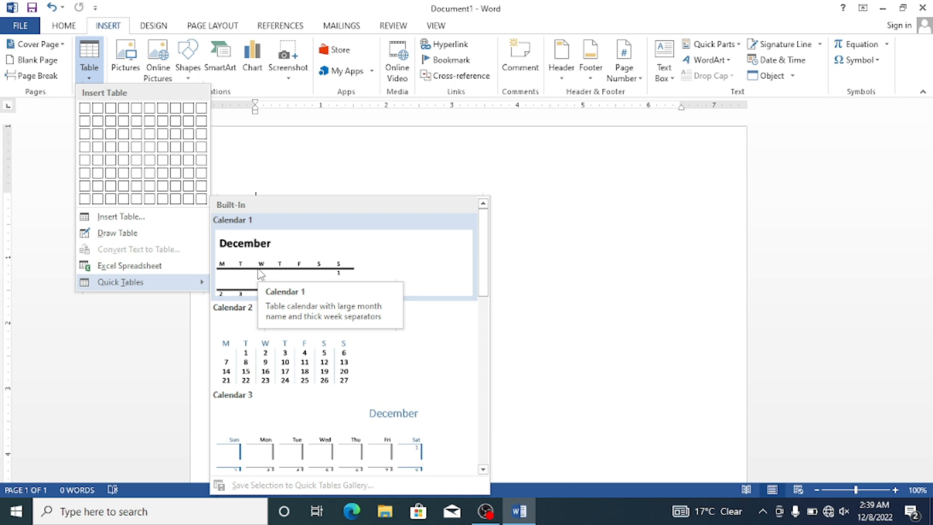
pyautogui.scroll(-3, 287, 359)
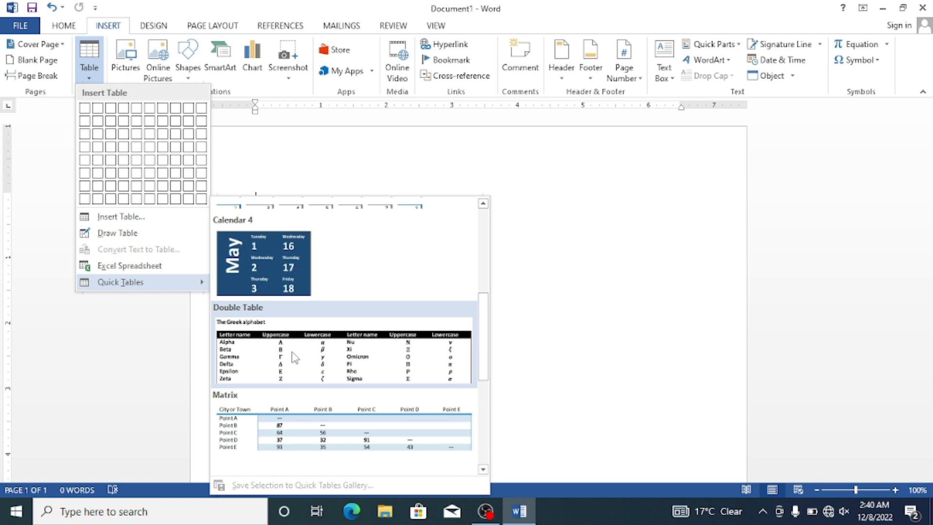
pyautogui.scroll(-3, 294, 350)
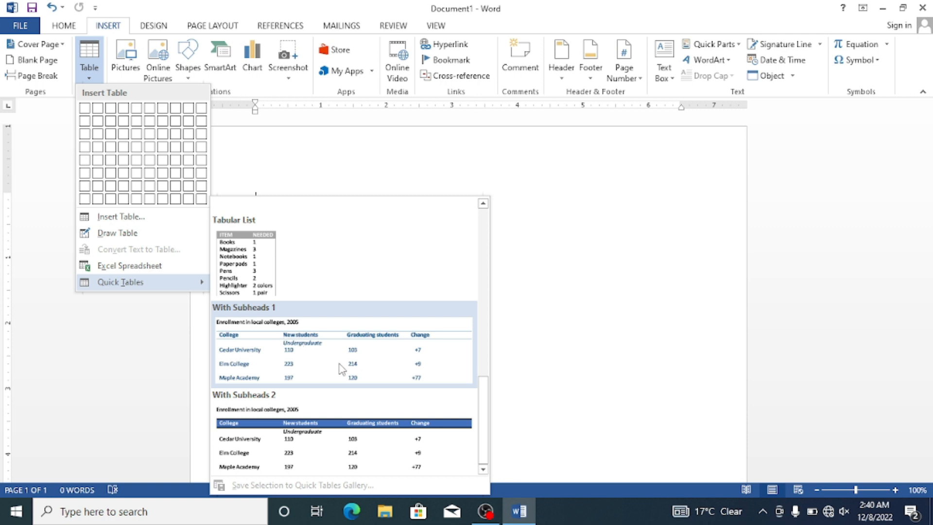
pyautogui.scroll(5, 325, 360)
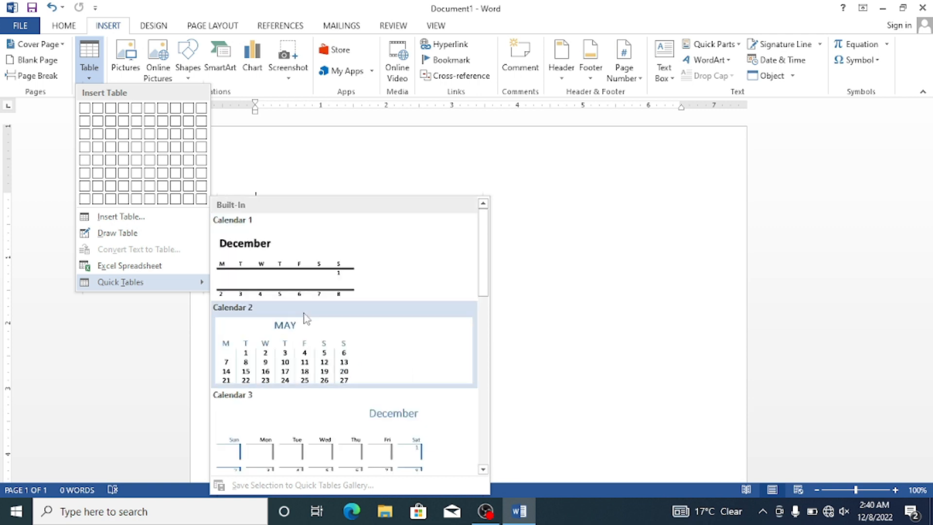
pyautogui.scroll(-3, 298, 351)
pyautogui.scroll(3, 297, 350)
pyautogui.click(286, 347)
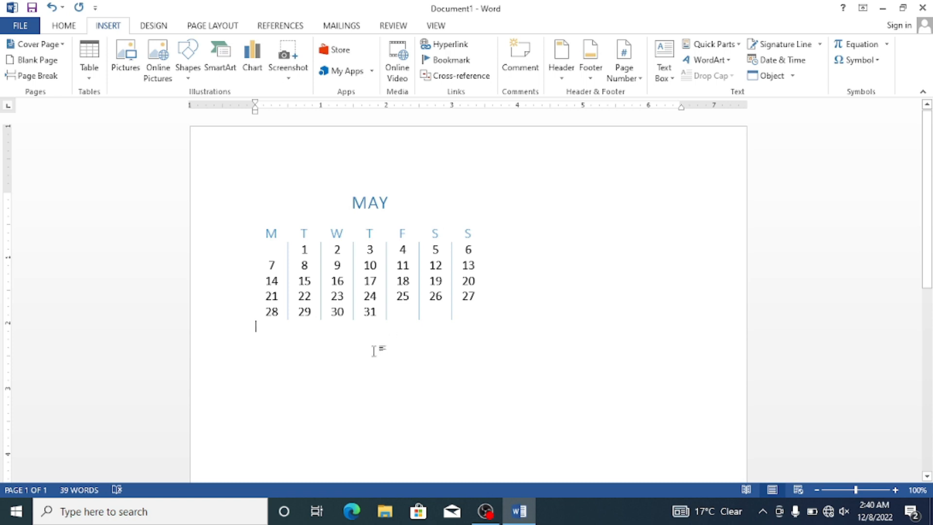
# Step: Retitle the calendar JUN and add "eng" on a new line below date 1
pyautogui.moveTo(390, 208); pyautogui.dragTo(352, 205)
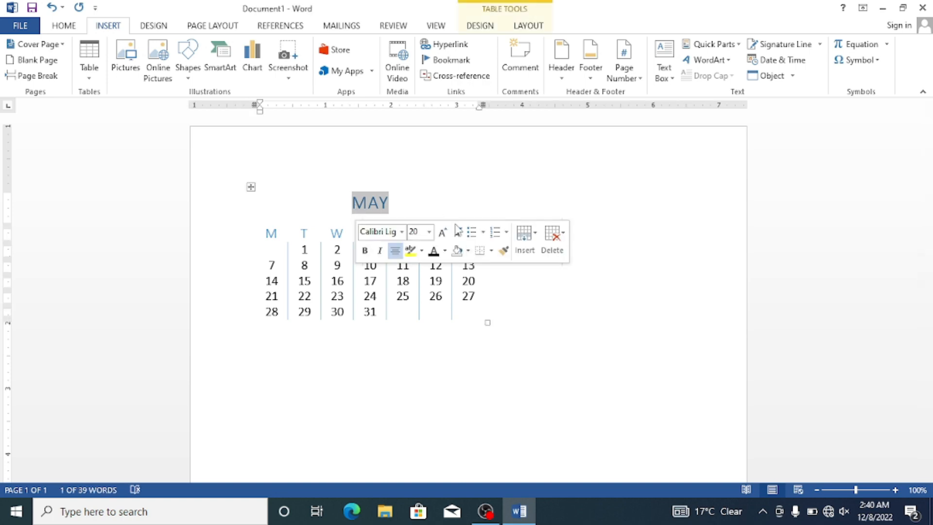
pyautogui.write('JUN')
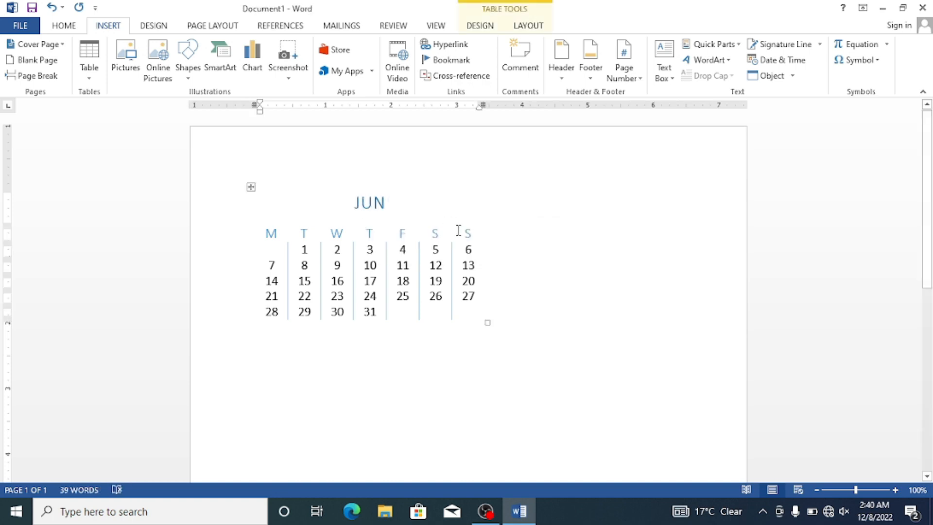
pyautogui.doubleClick(306, 249)
pyautogui.click(311, 249)
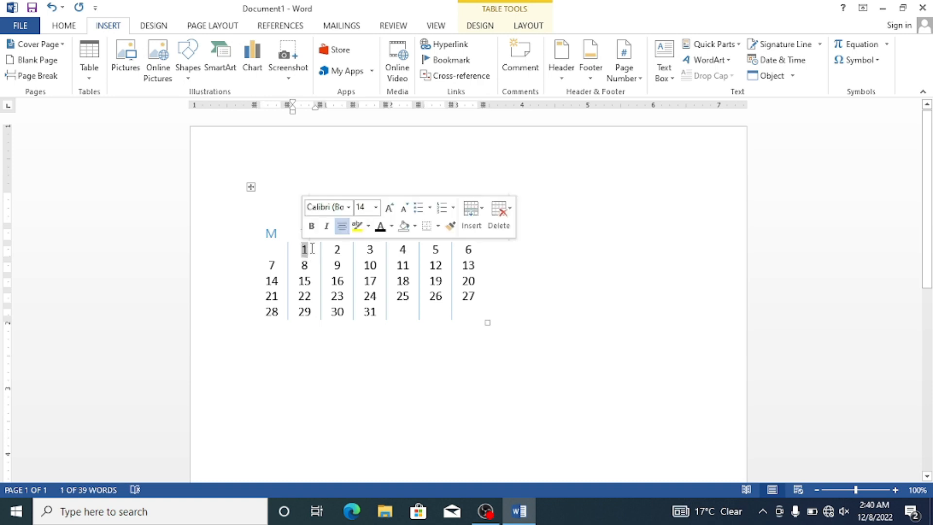
pyautogui.press('Return')
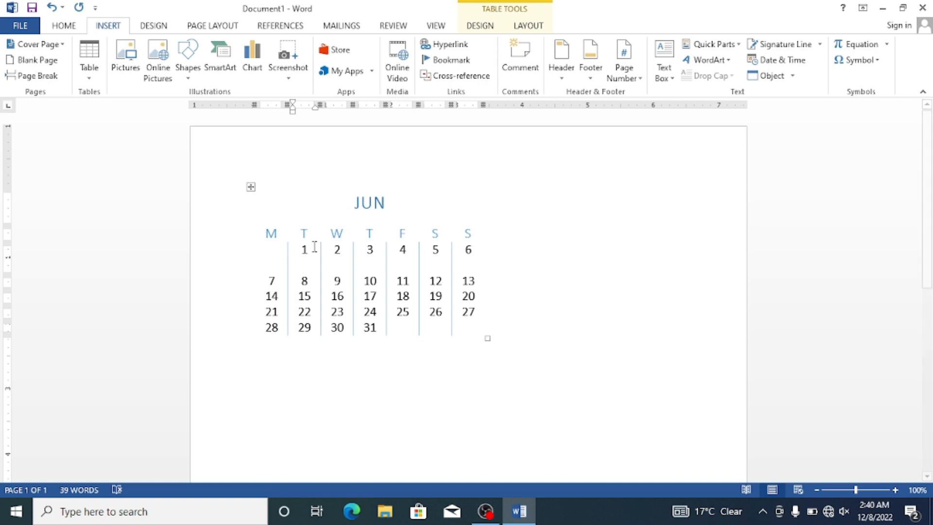
pyautogui.write('eng')
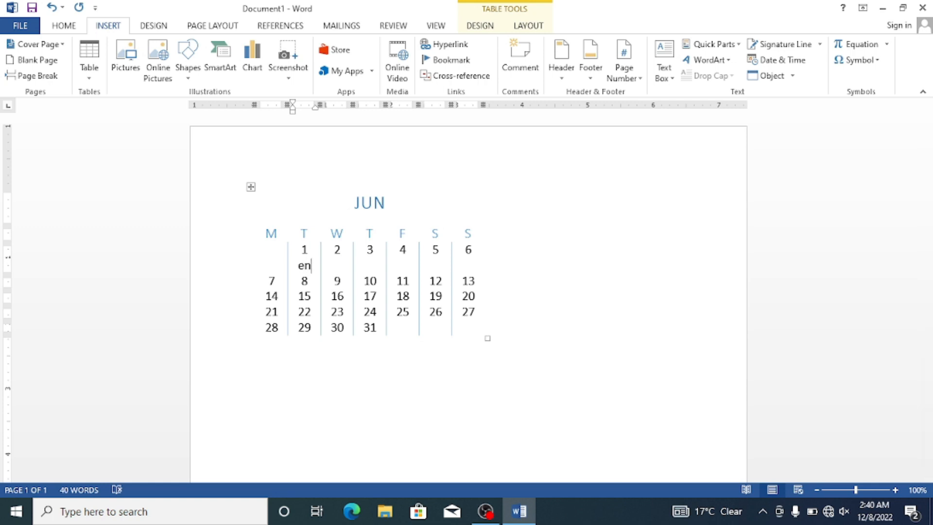
# Step: Add "urdu" on a new line below date 2 and "science" below date 3
pyautogui.click(331, 265)
pyautogui.moveTo(333, 265); pyautogui.dragTo(350, 252)
pyautogui.click(349, 252)
pyautogui.press('Return')
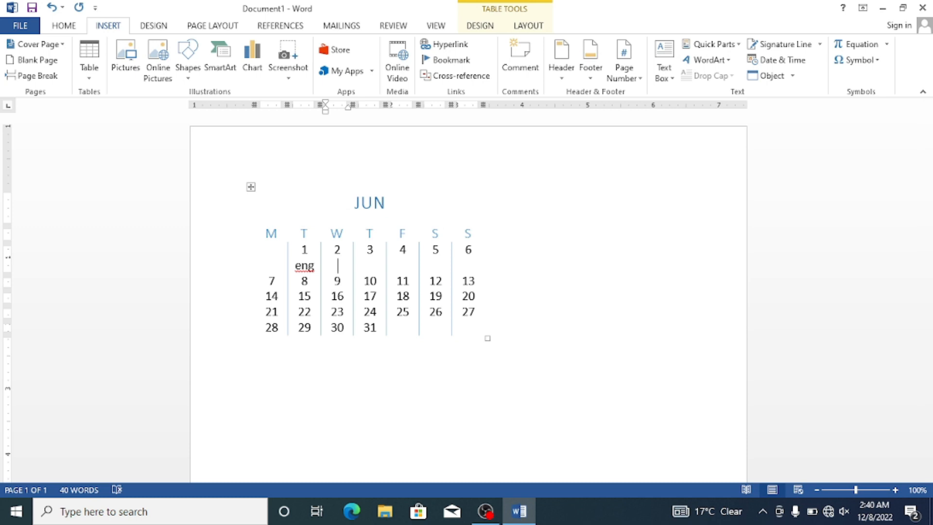
pyautogui.write('urdu')
pyautogui.click(379, 263)
pyautogui.press('Return')
pyautogui.write('science')
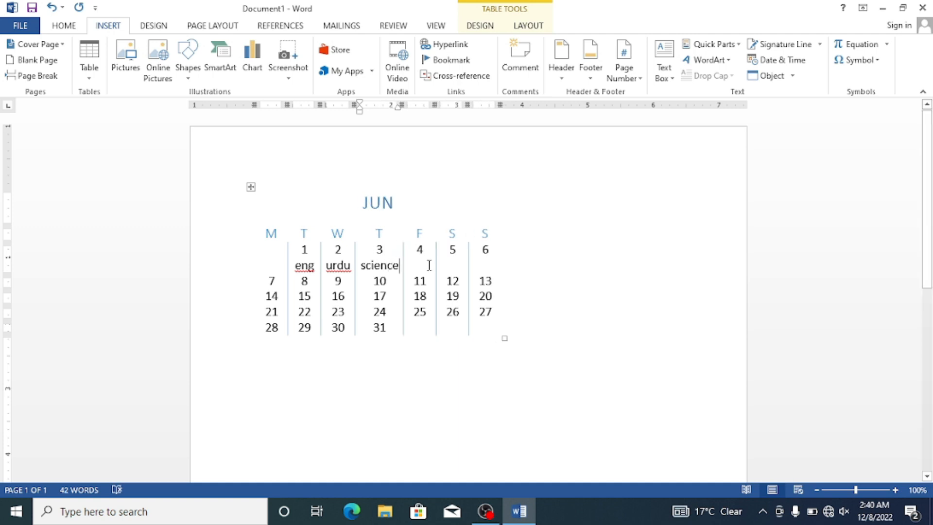
# Step: Add "math" on a new line below date 4 and place the cursor below the calendar
pyautogui.click(433, 248)
pyautogui.press('Return')
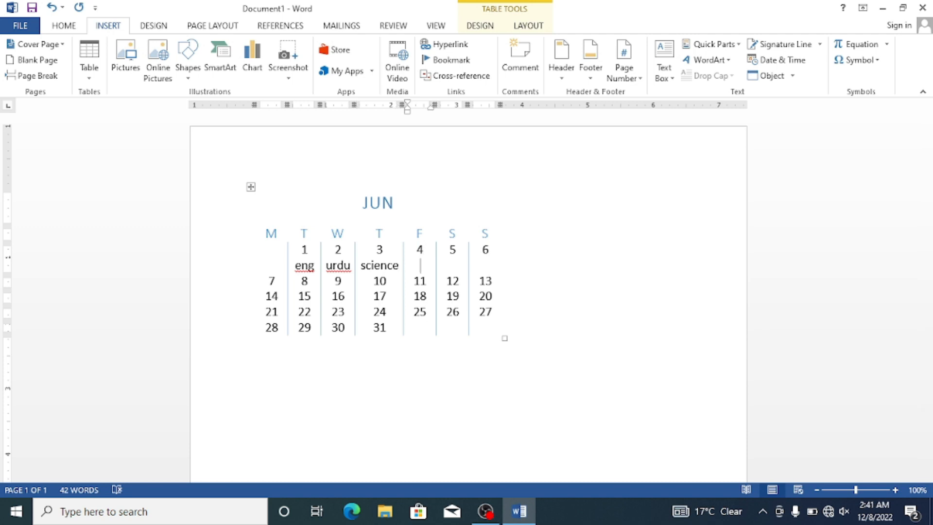
pyautogui.write('math')
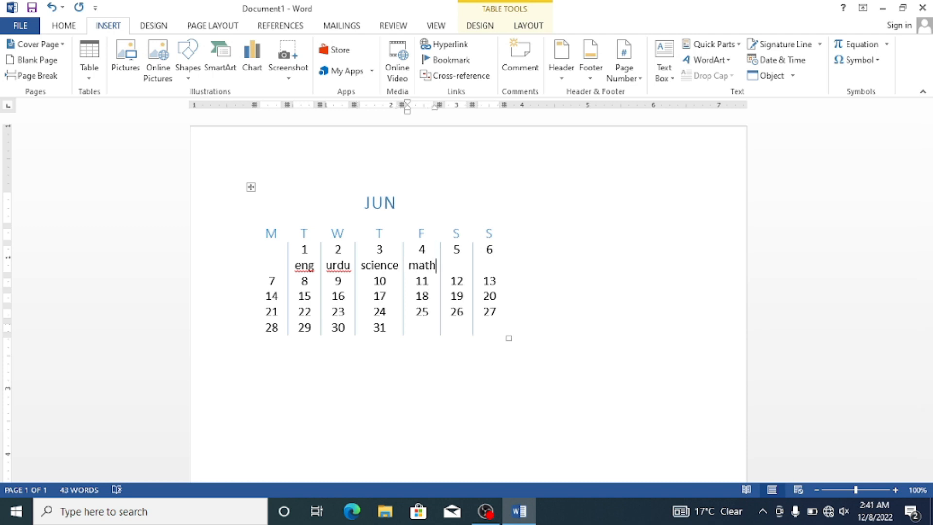
pyautogui.click(462, 261)
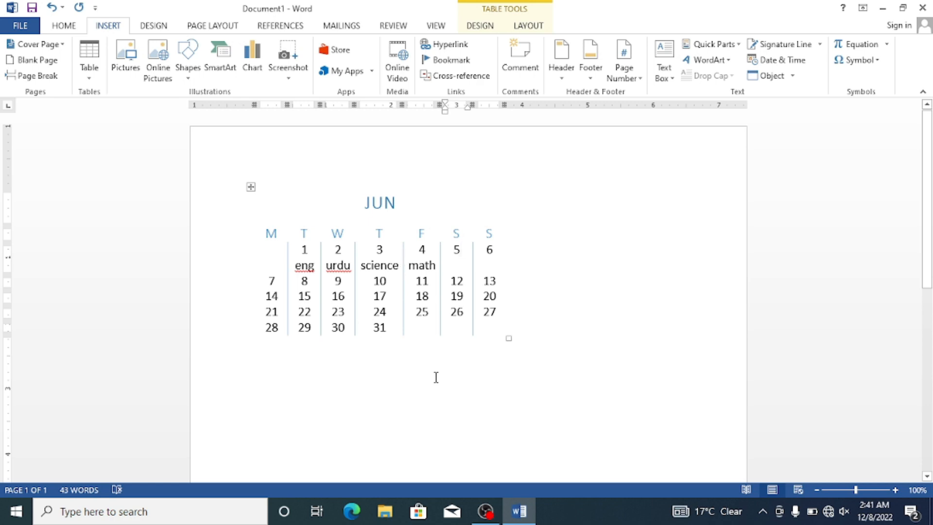
pyautogui.click(643, 368)
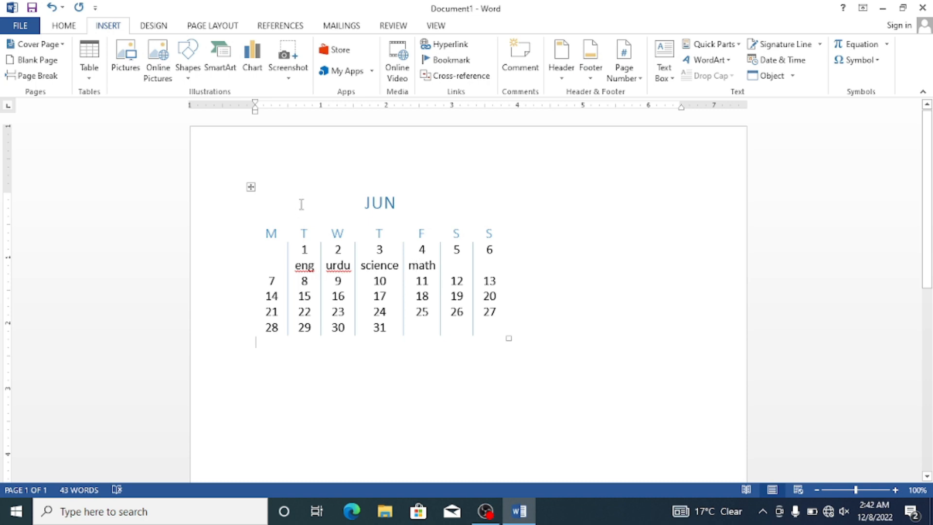
# Step: Delete the whole JUN calendar so the document is empty
pyautogui.hotkey('ctrl', 'a')
pyautogui.press('Delete')
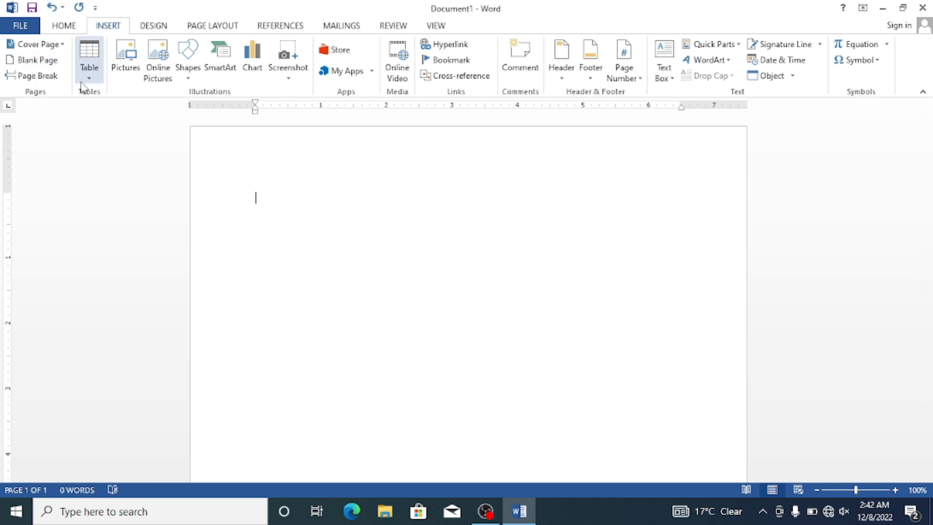
# Step: Insert the Calendar 1 quick table and add the filler text "euehuwheijefijijseijsjefjfiejie" on a new line below date 1
pyautogui.click(89, 61)
pyautogui.moveTo(148, 281)
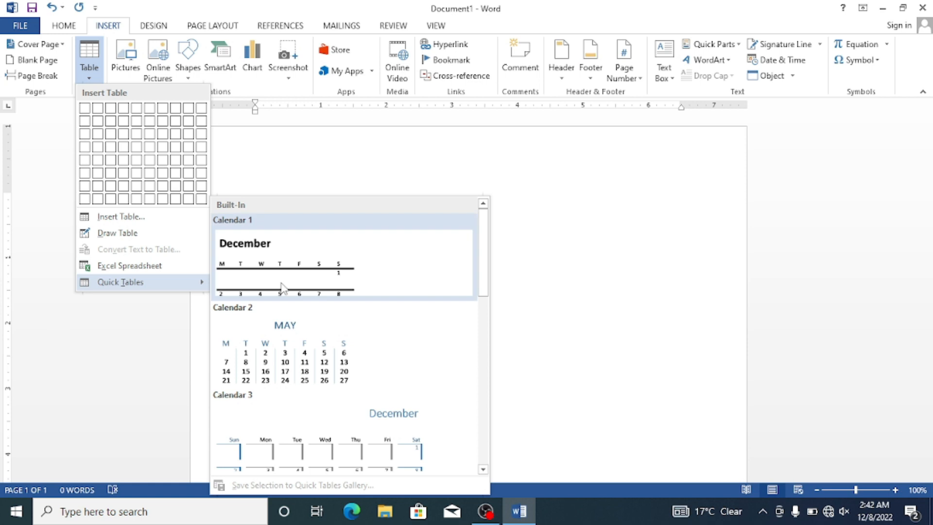
pyautogui.click(288, 282)
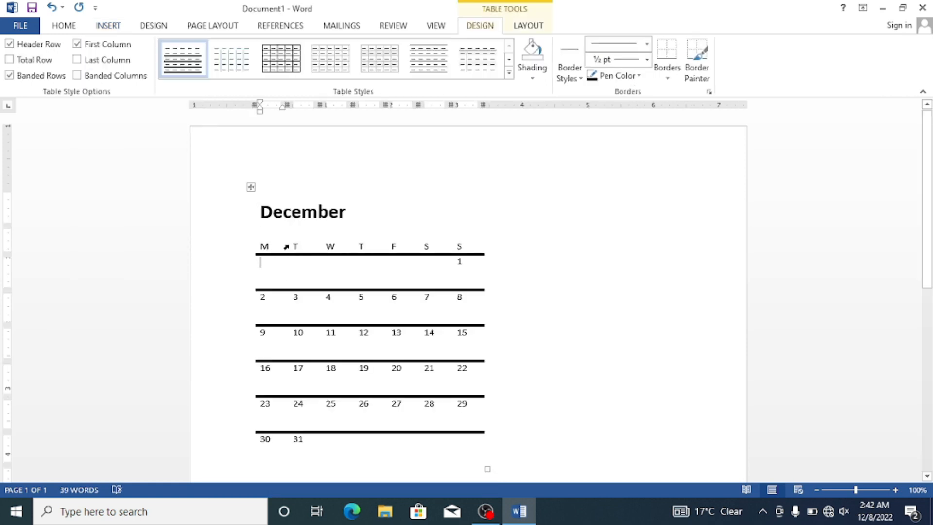
pyautogui.click(368, 208)
pyautogui.click(479, 268)
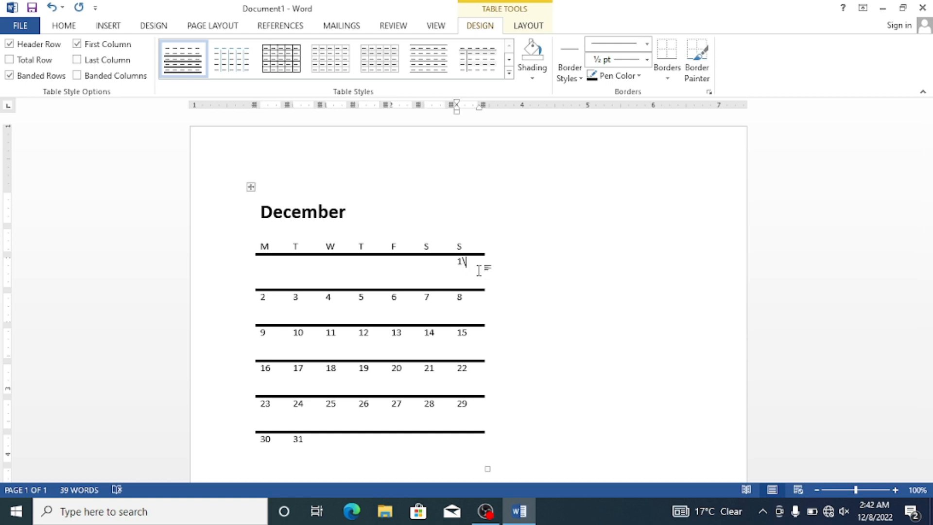
pyautogui.write('euehuwhei')
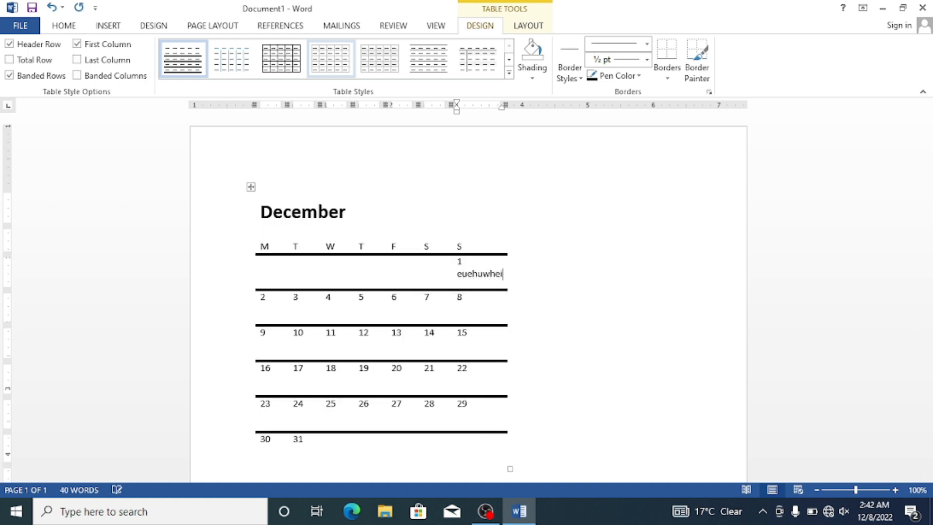
pyautogui.write('jefijijseijsjefjfiejie')
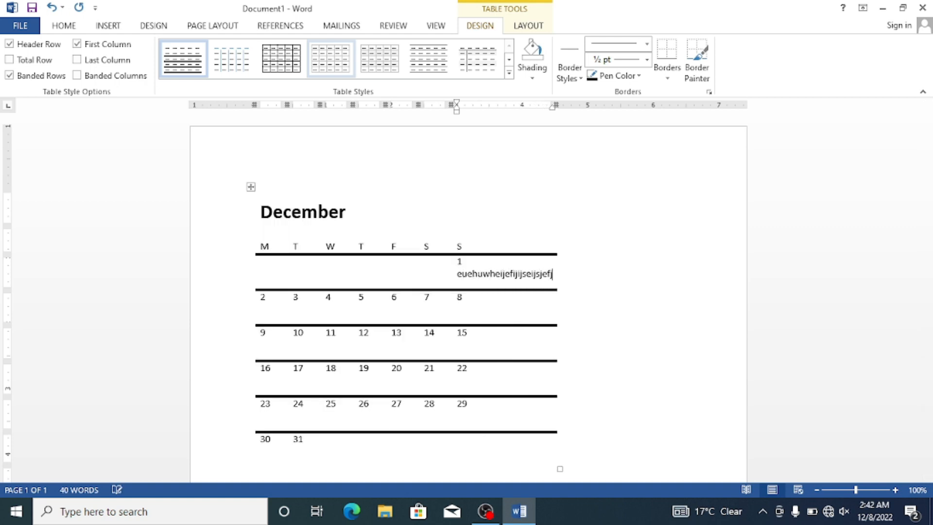
# Step: Add "Eyshjsheusksue shurukhsiu" below date 2, and enter filler text beside date 3, trimming it back to "ejhu"
pyautogui.click(271, 303)
pyautogui.write('eys')
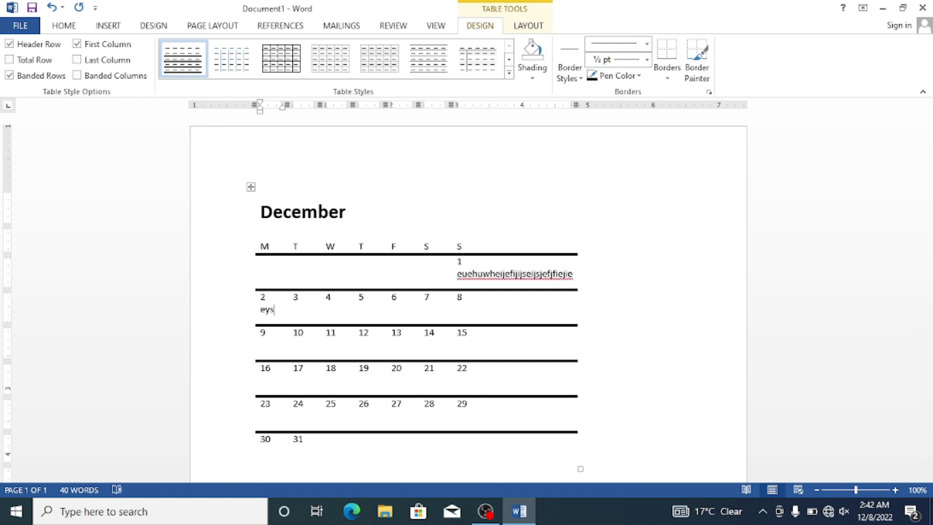
pyautogui.write('hjsheusksue shurukhsiu')
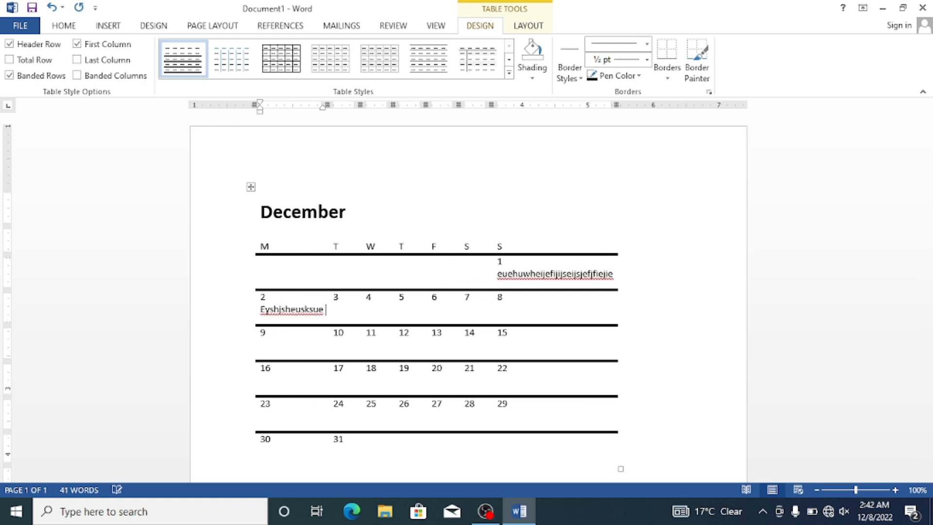
pyautogui.click(342, 298)
pyautogui.write('ejhush,ejhskeshjsk')
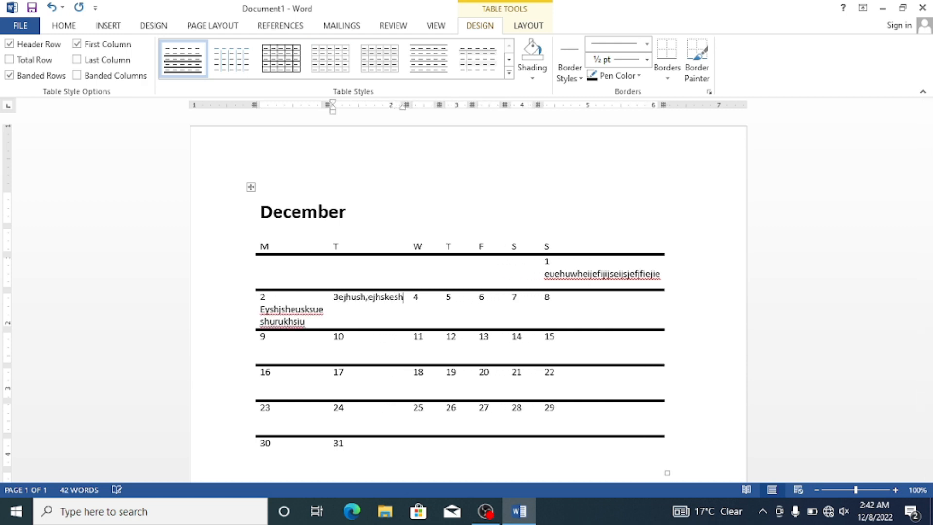
pyautogui.press('BackSpace')
pyautogui.press('BackSpace')
pyautogui.press('BackSpace')
pyautogui.press('BackSpace')
pyautogui.press('BackSpace')
pyautogui.press('BackSpace')
pyautogui.press('BackSpace')
pyautogui.press('BackSpace')
pyautogui.press('BackSpace')
pyautogui.press('BackSpace')
pyautogui.press('BackSpace')
pyautogui.press('BackSpace')
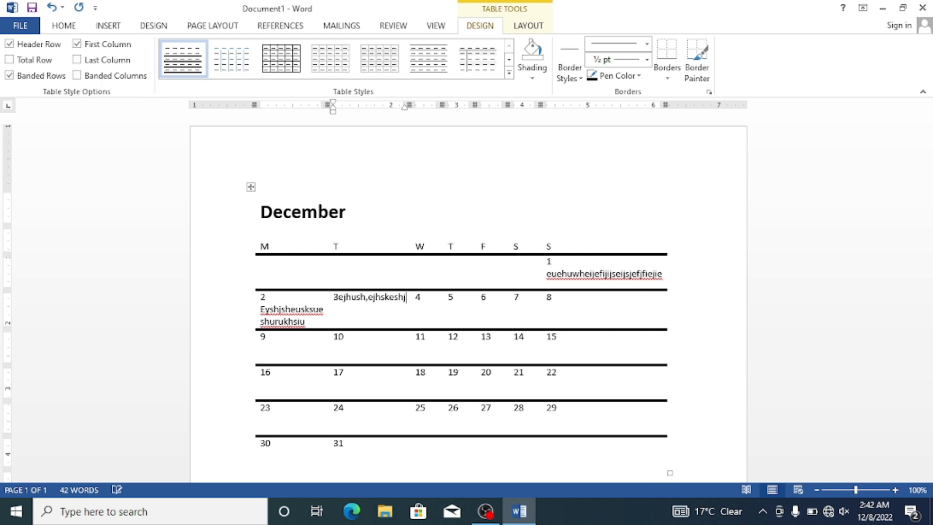
pyautogui.press('BackSpace')
pyautogui.press('BackSpace')
pyautogui.press('BackSpace')
pyautogui.press('BackSpace')
pyautogui.press('BackSpace')
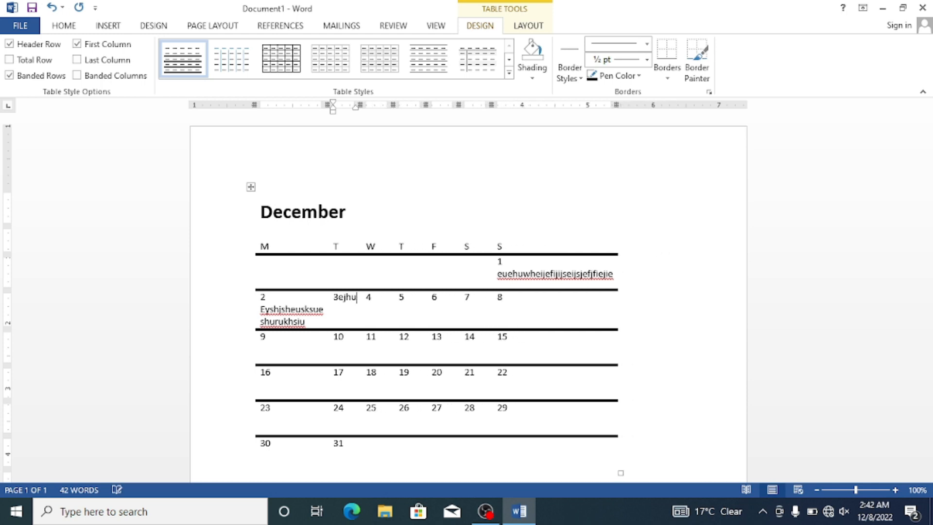
# Step: Undo the filler text entries and the insertion of the December calendar
pyautogui.hotkey('ctrl', 'z')
pyautogui.hotkey('ctrl', 'z')
pyautogui.hotkey('ctrl', 'z')
pyautogui.hotkey('ctrl', 'z')
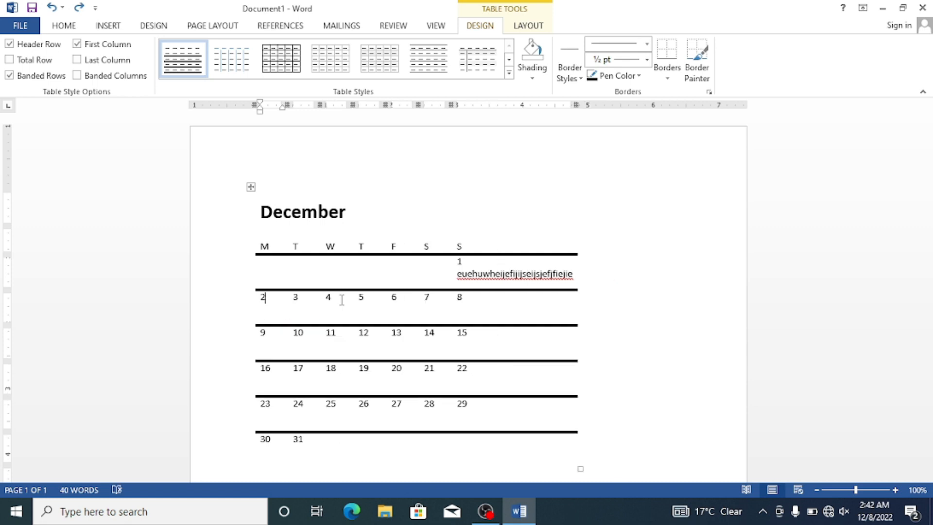
pyautogui.hotkey('ctrl', 'z')
pyautogui.hotkey('ctrl', 'z')
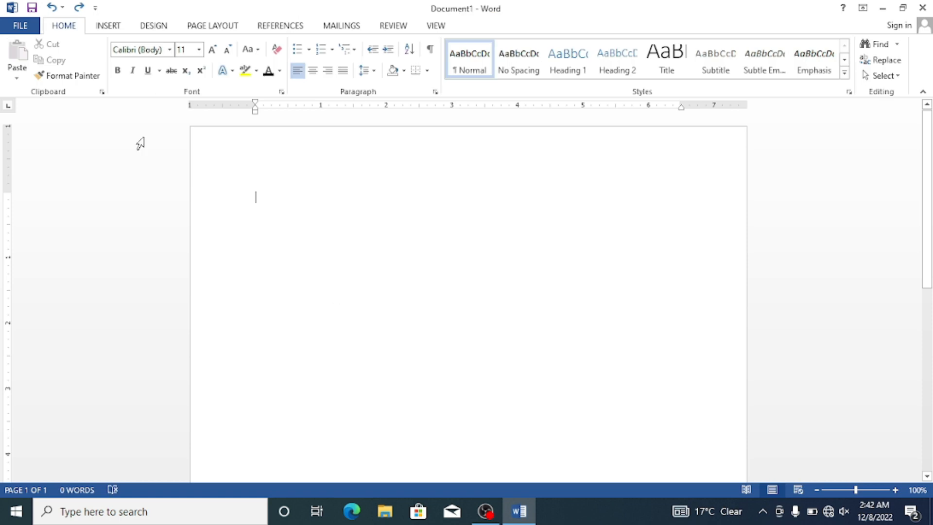
# Step: Start inserting a picture from the computer and open New folder on the Desktop
pyautogui.click(109, 28)
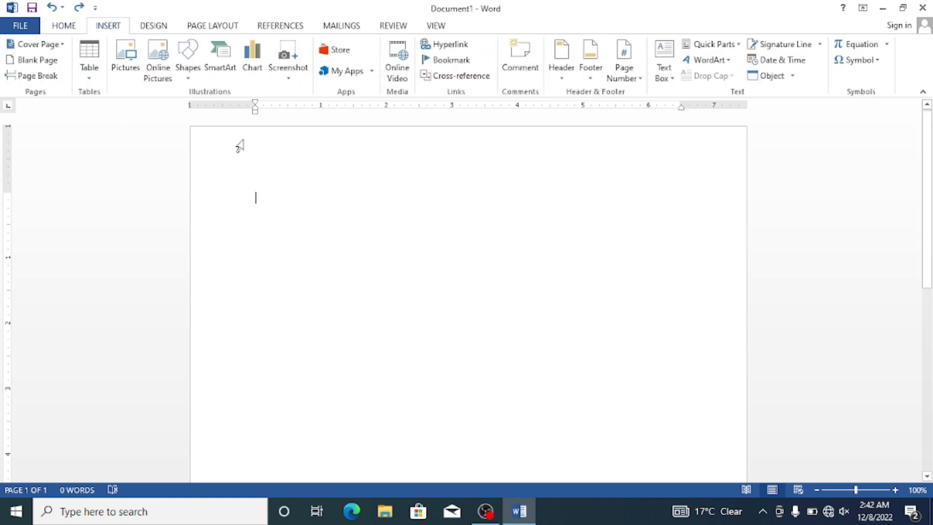
pyautogui.click(131, 51)
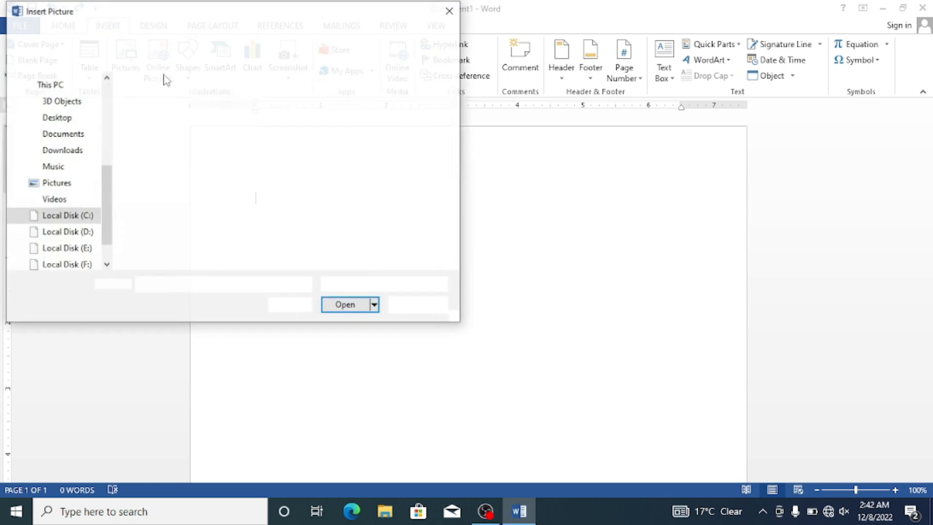
pyautogui.click(85, 117)
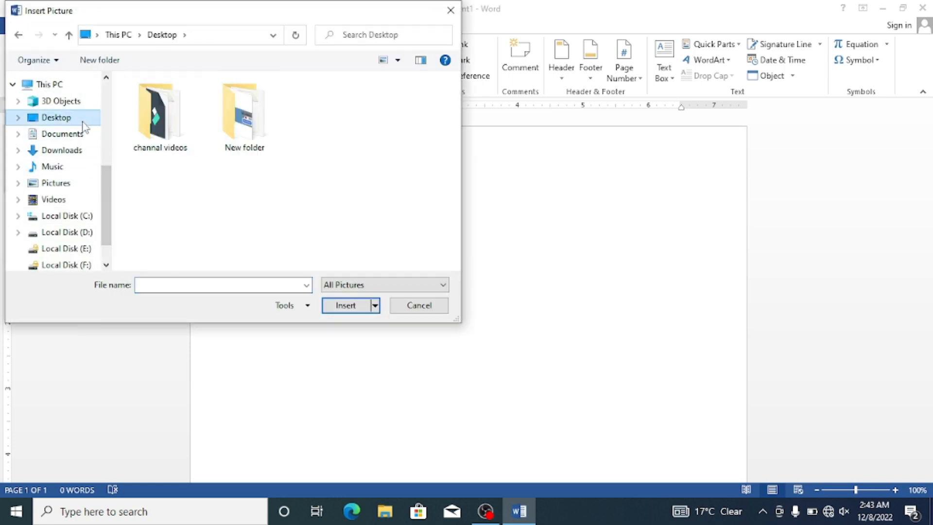
pyautogui.doubleClick(243, 119)
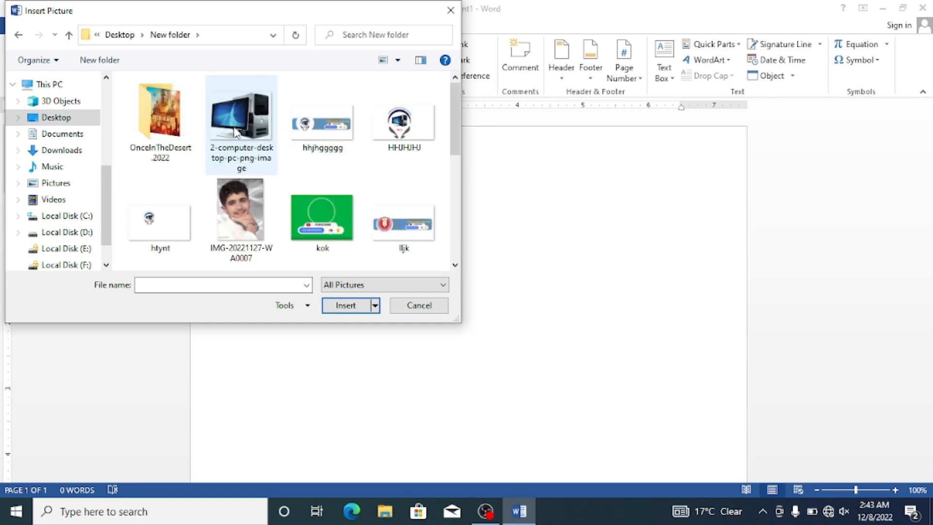
# Step: Look through the images in the folder and insert the picture kok into the document
pyautogui.scroll(-3, 279, 193)
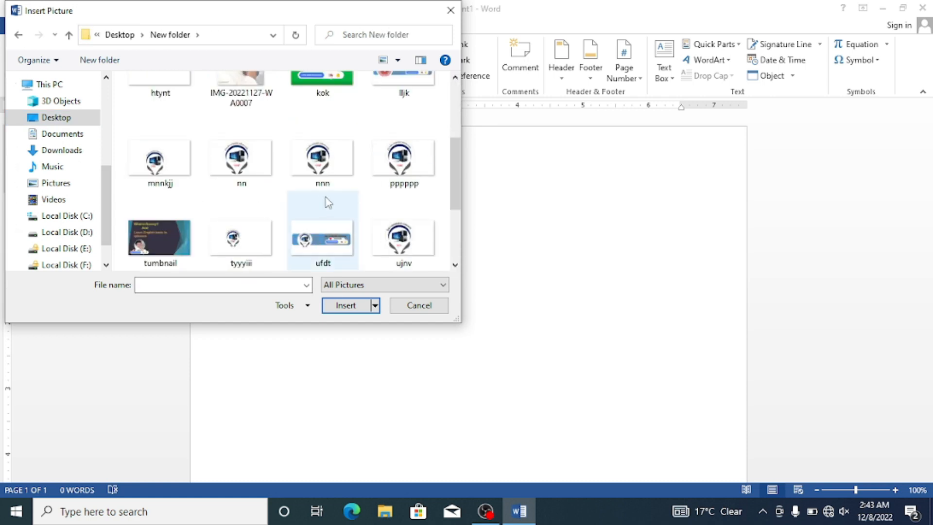
pyautogui.click(339, 152)
pyautogui.scroll(3, 311, 175)
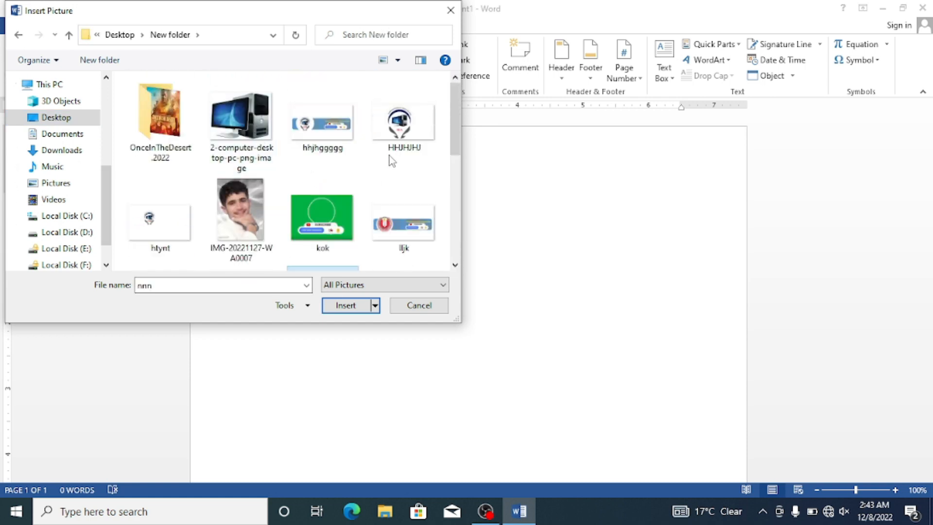
pyautogui.scroll(-1, 351, 156)
pyautogui.scroll(-3, 351, 155)
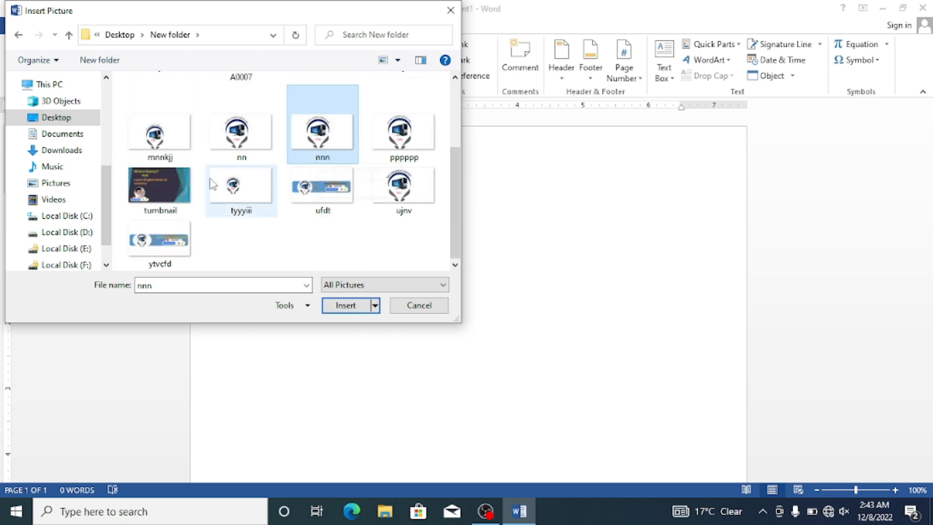
pyautogui.click(155, 180)
pyautogui.scroll(3, 256, 219)
pyautogui.scroll(-1, 316, 224)
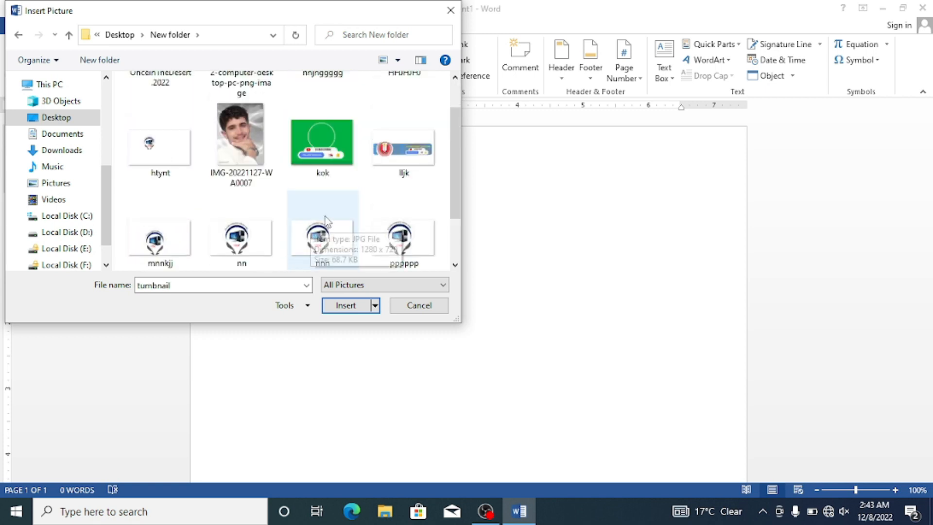
pyautogui.click(354, 156)
pyautogui.click(358, 305)
# Step: Try to move the inline picture around the page, and shrink it to about 2.86" high by 3.95" wide
pyautogui.moveTo(465, 313); pyautogui.dragTo(452, 249)
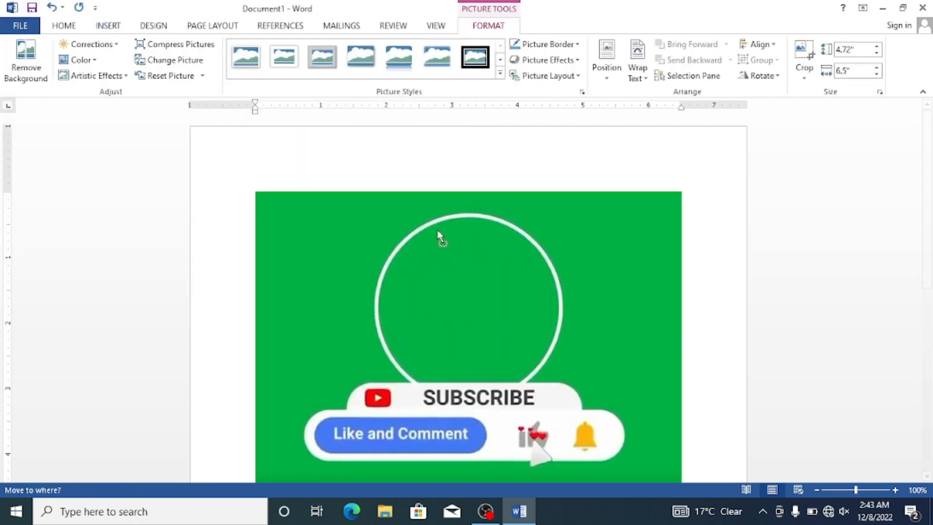
pyautogui.moveTo(343, 212); pyautogui.dragTo(287, 146)
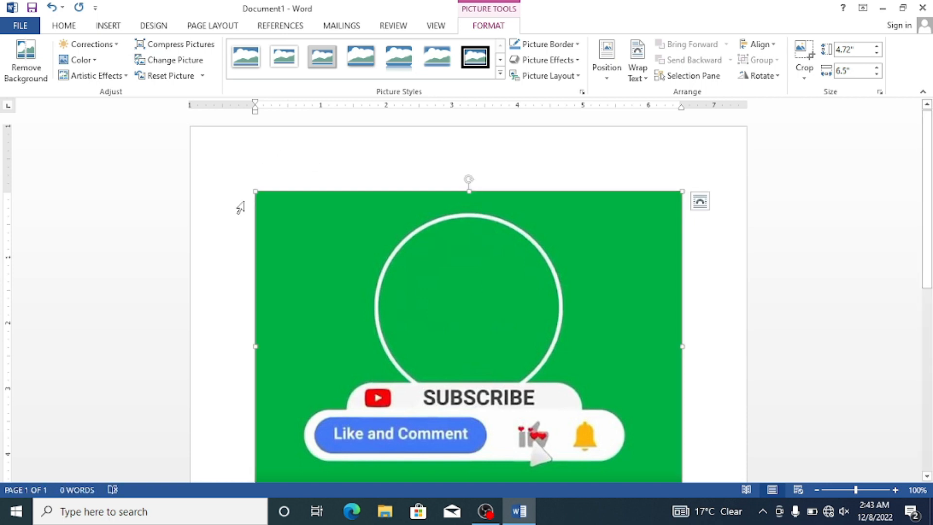
pyautogui.moveTo(256, 191); pyautogui.dragTo(426, 257)
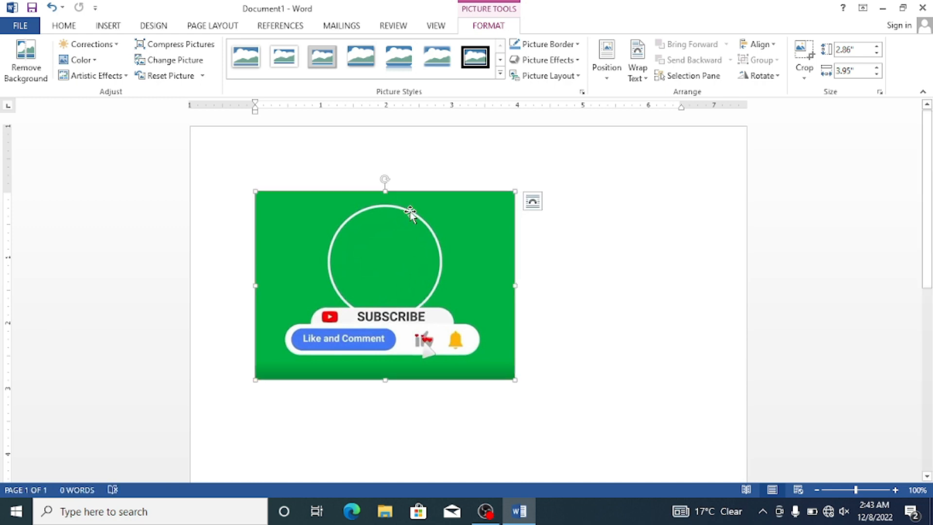
pyautogui.moveTo(410, 221); pyautogui.dragTo(448, 212)
# Step: Set the picture's text wrapping to In Front of Text, and reposition and enlarge it to about 3.22" high by 4.44" wide
pyautogui.click(533, 201)
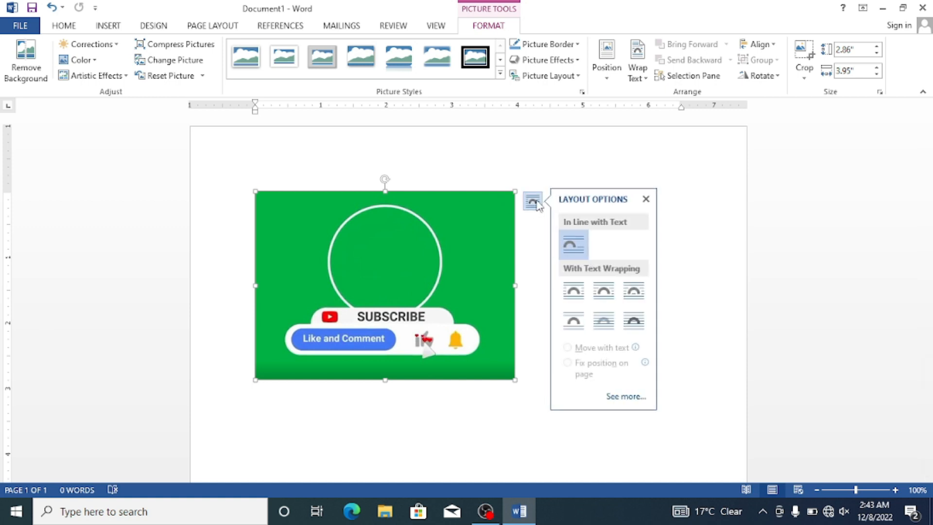
pyautogui.click(637, 320)
pyautogui.moveTo(422, 233); pyautogui.dragTo(456, 234)
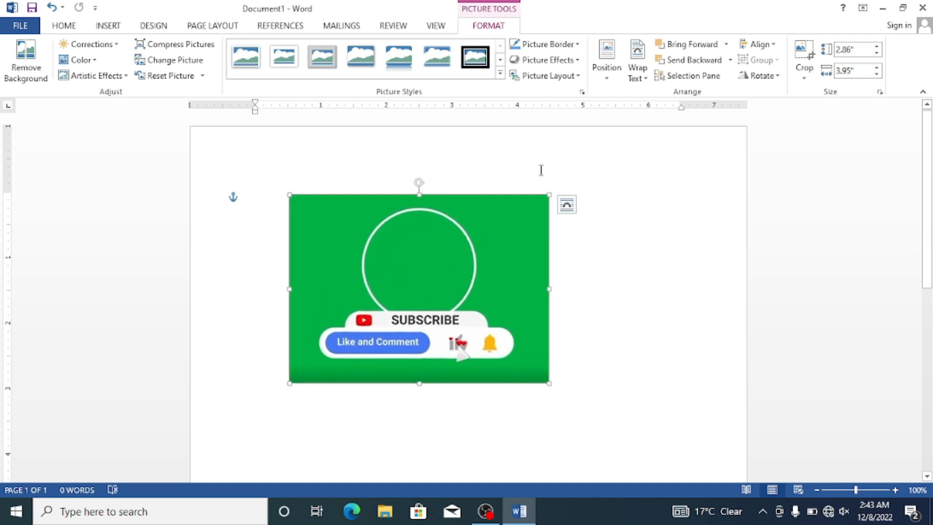
pyautogui.moveTo(549, 194); pyautogui.dragTo(582, 171)
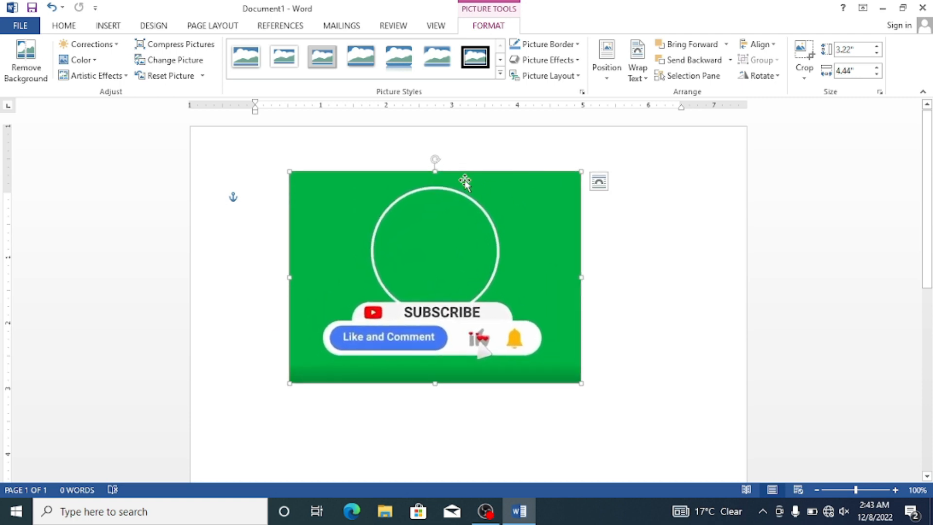
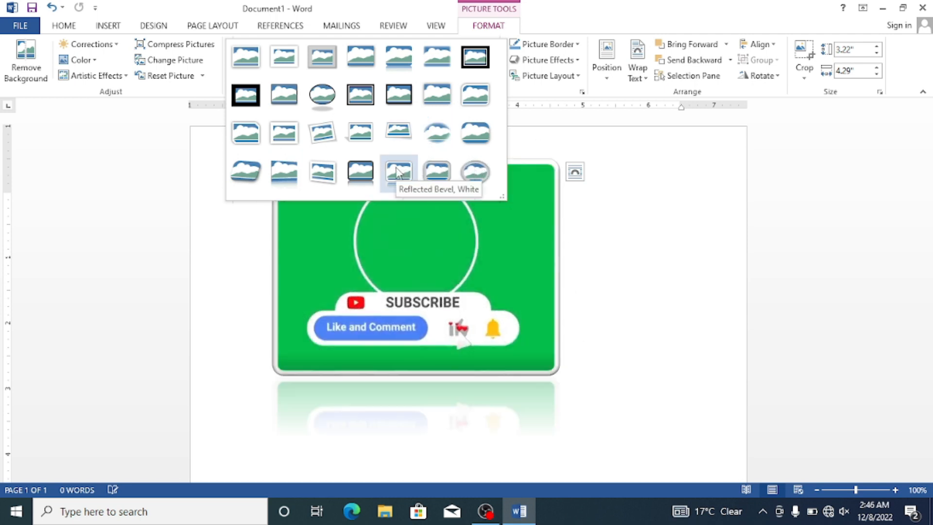
# Step: Apply the tilted, rounded bevelled perspective picture style to the picture and review it against the available styles
pyautogui.click(260, 173)
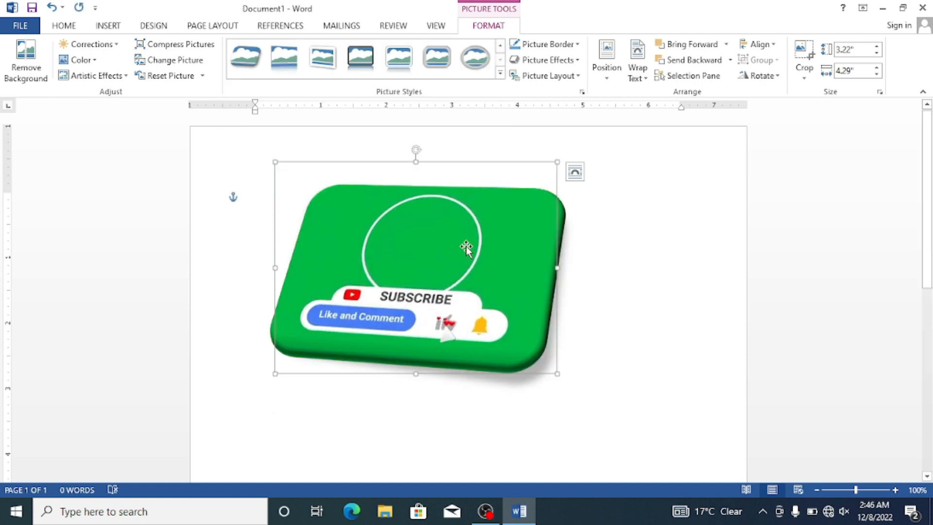
pyautogui.click(585, 270)
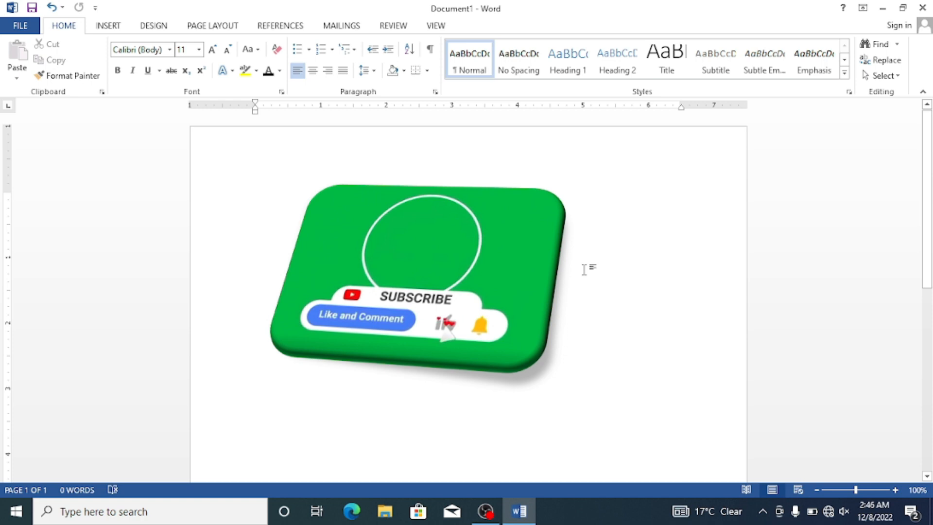
pyautogui.doubleClick(469, 250)
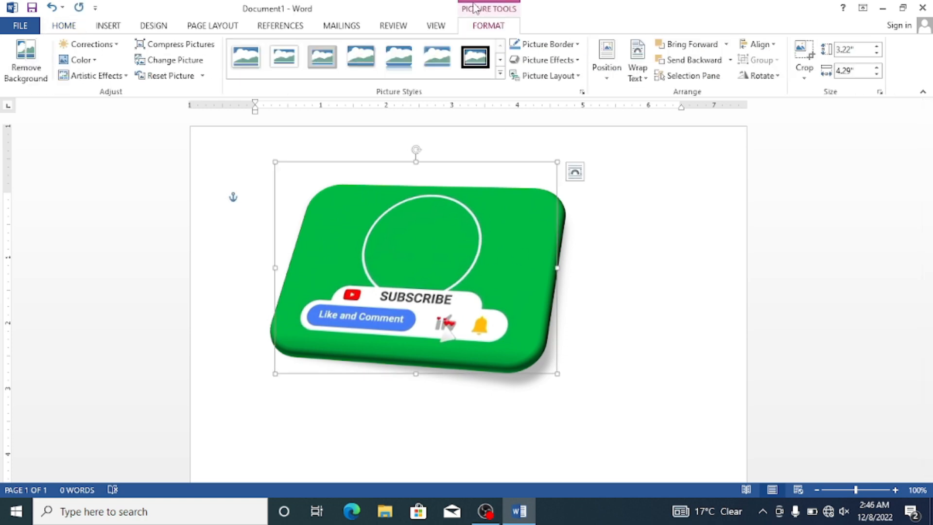
pyautogui.click(500, 73)
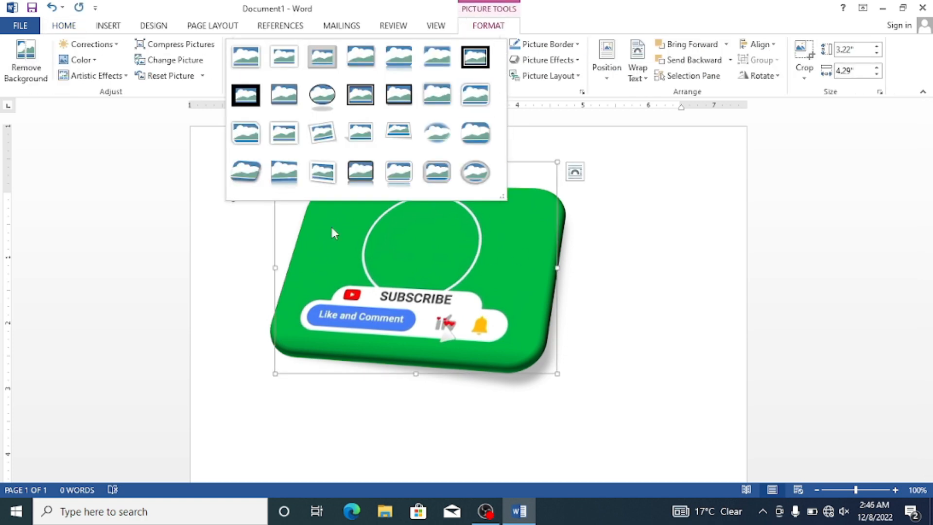
pyautogui.click(634, 165)
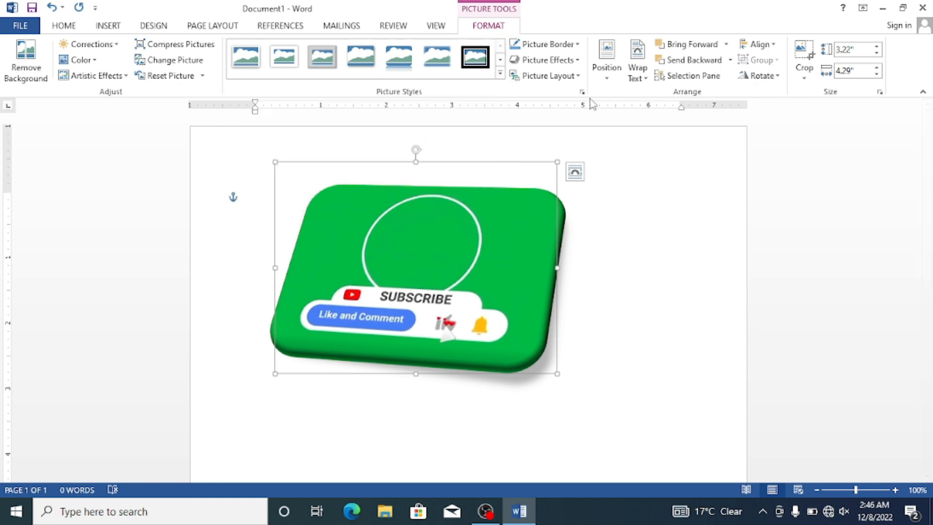
# Step: Give the picture a standard red border
pyautogui.click(578, 45)
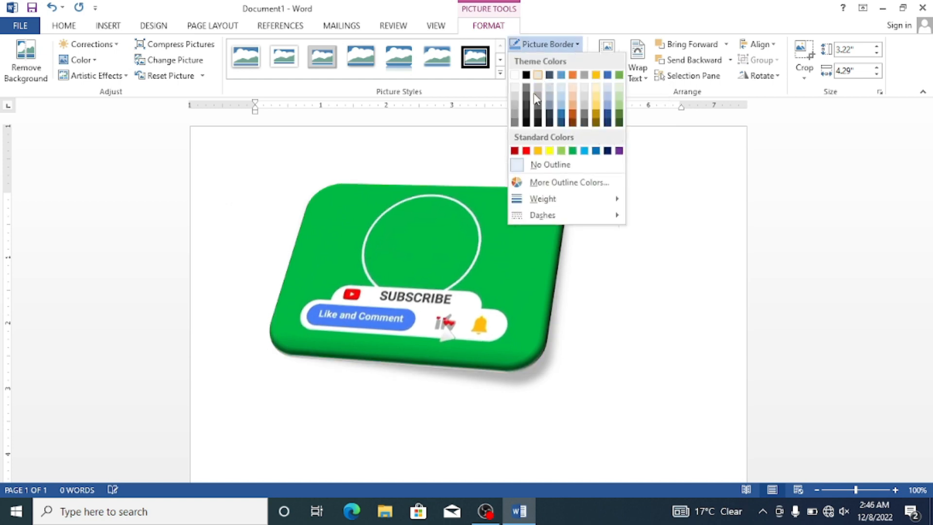
pyautogui.click(526, 150)
pyautogui.click(625, 230)
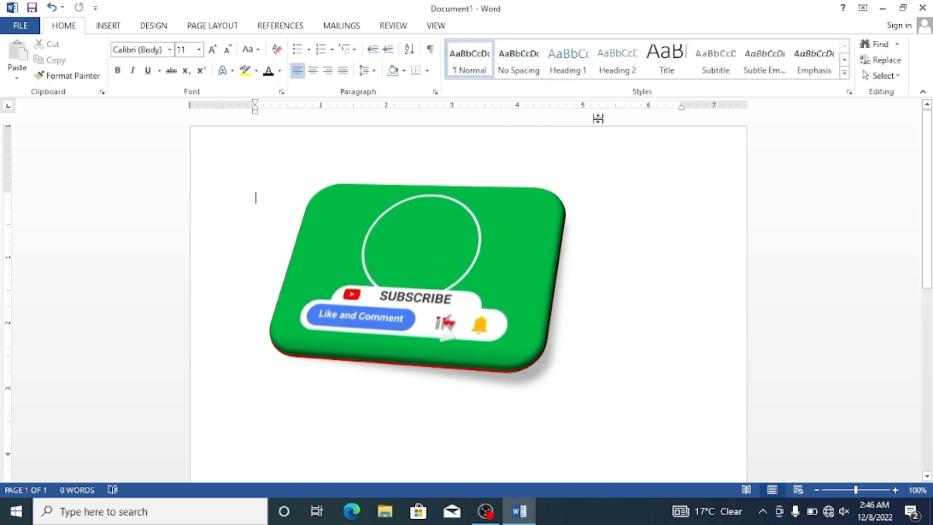
# Step: Apply the Preset 12 picture effect to the picture
pyautogui.click(486, 206)
pyautogui.click(571, 62)
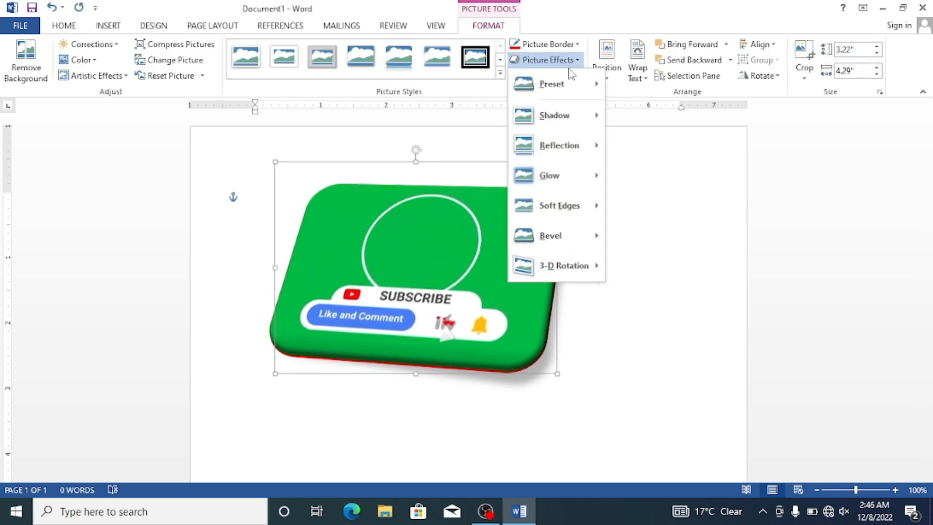
pyautogui.moveTo(596, 86)
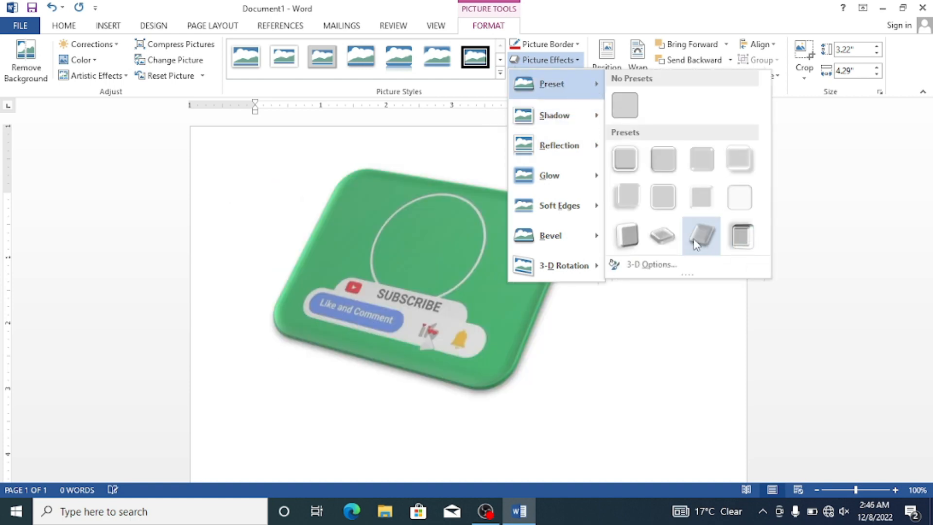
pyautogui.click(729, 233)
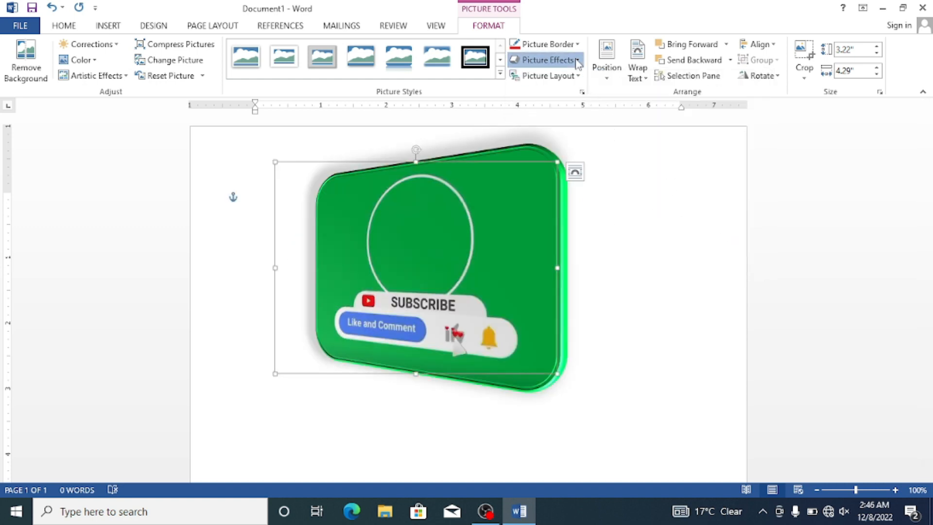
# Step: Browse the picture's shadow, reflection, glow and soft edge effects, and apply the first bevel variation
pyautogui.click(548, 60)
pyautogui.moveTo(594, 124)
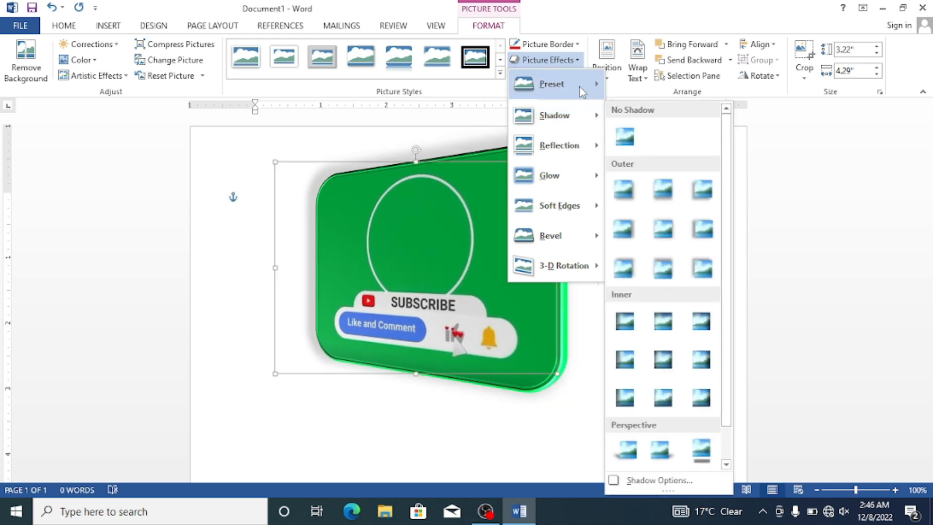
pyautogui.moveTo(608, 153)
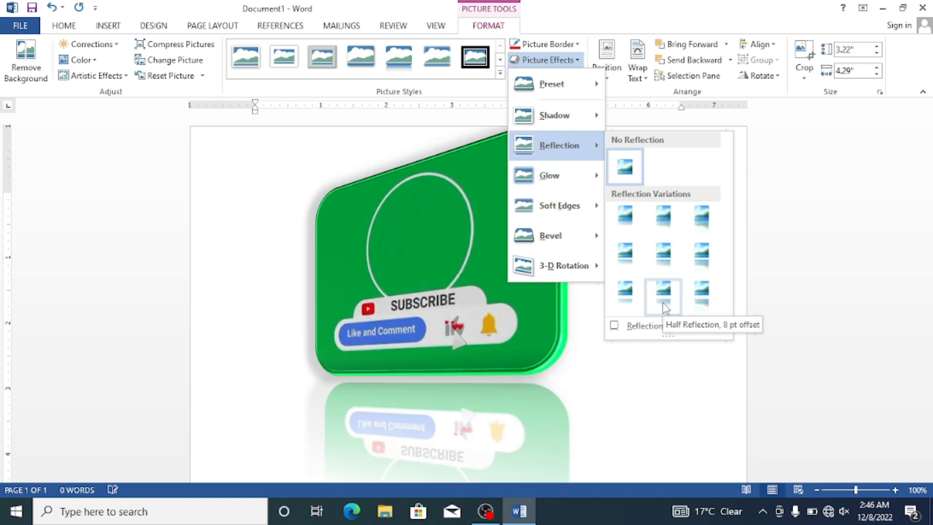
pyautogui.moveTo(584, 176)
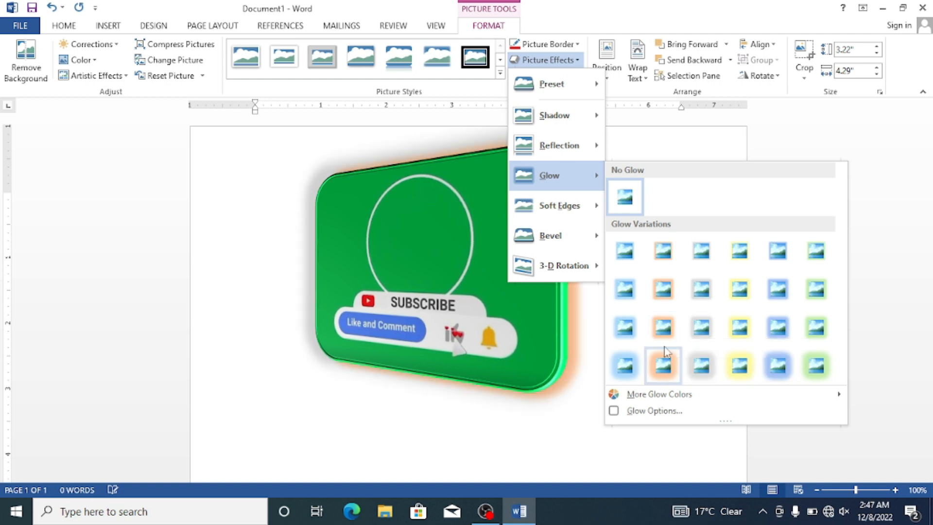
pyautogui.moveTo(597, 218)
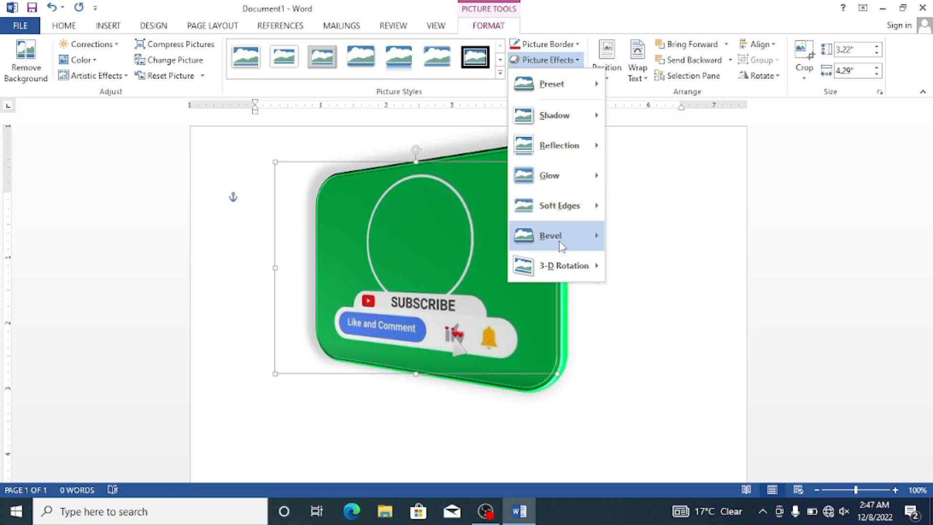
pyautogui.moveTo(581, 233)
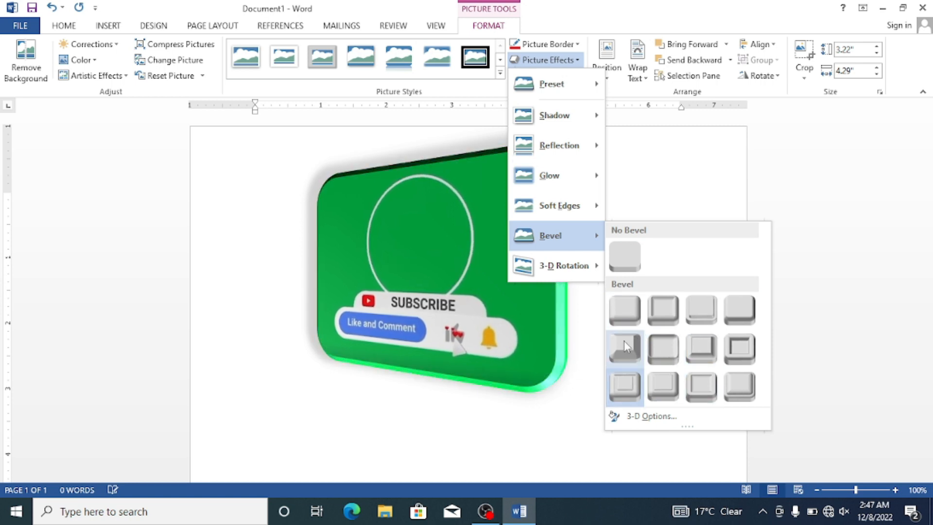
pyautogui.click(626, 313)
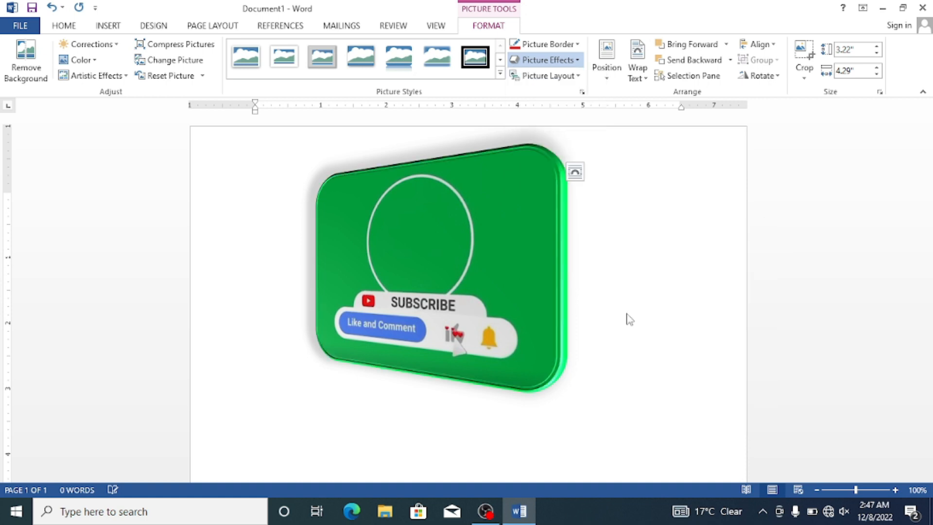
# Step: Preview the 3-D rotation effects on the picture and open the 3-D rotation options
pyautogui.click(544, 60)
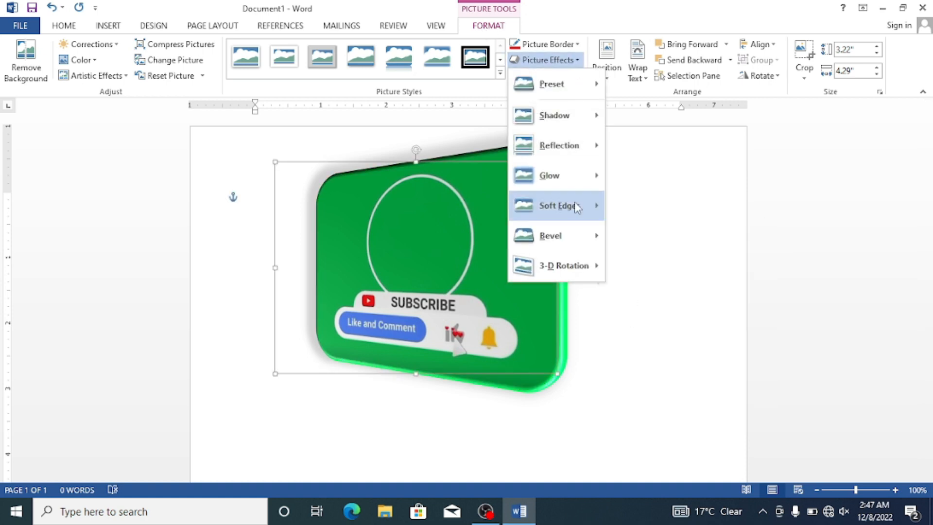
pyautogui.moveTo(596, 265)
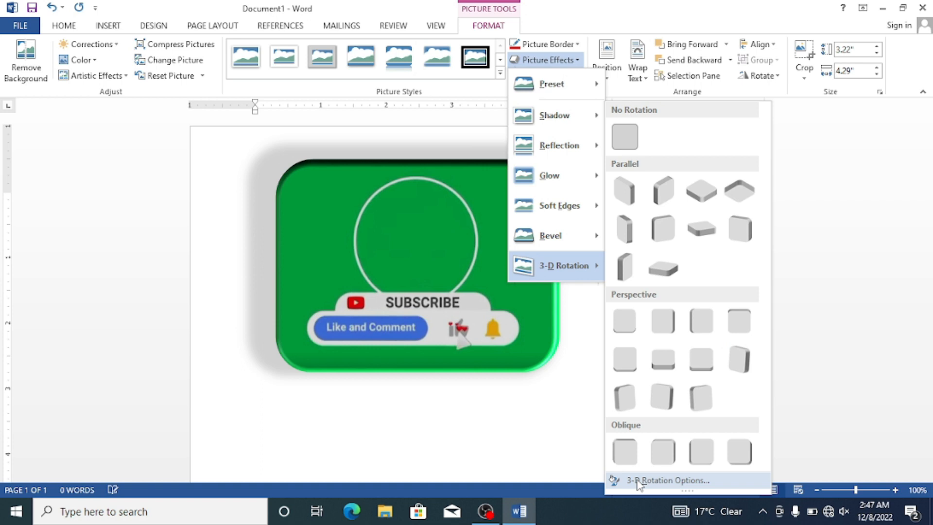
pyautogui.moveTo(569, 206)
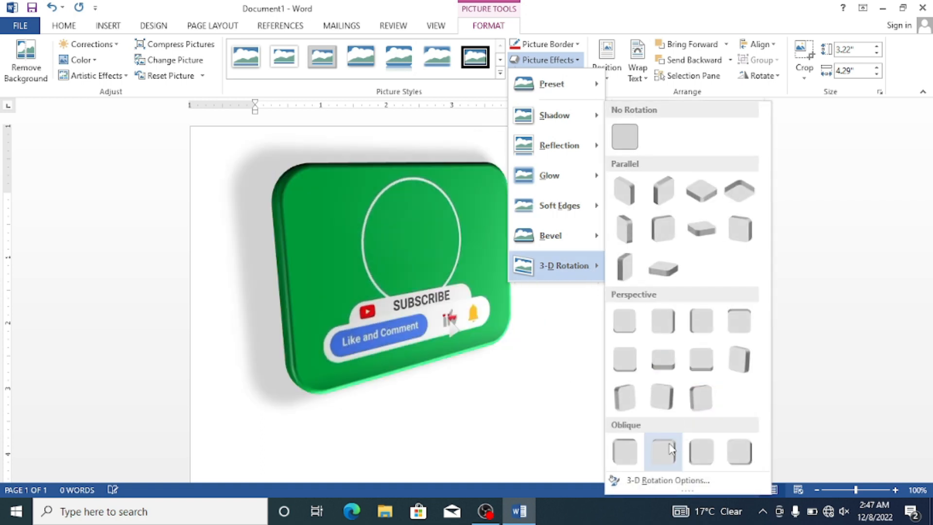
pyautogui.click(670, 483)
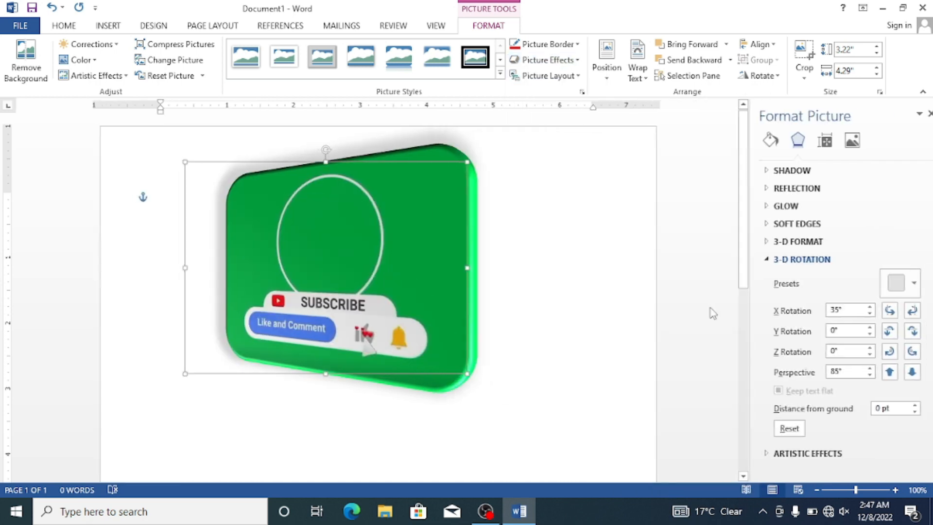
# Step: Review the picture's shadow presets and colour choices, and set the shadow transparency to 85%
pyautogui.click(758, 171)
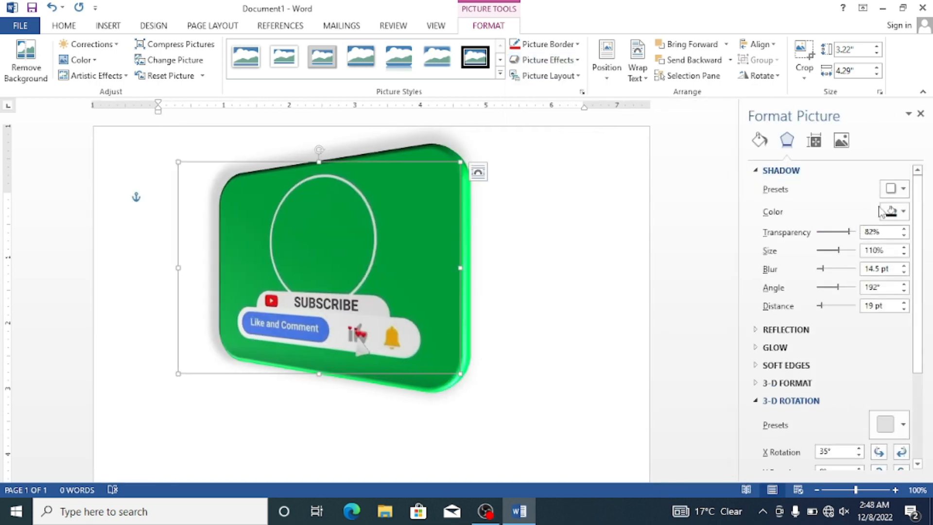
pyautogui.click(894, 188)
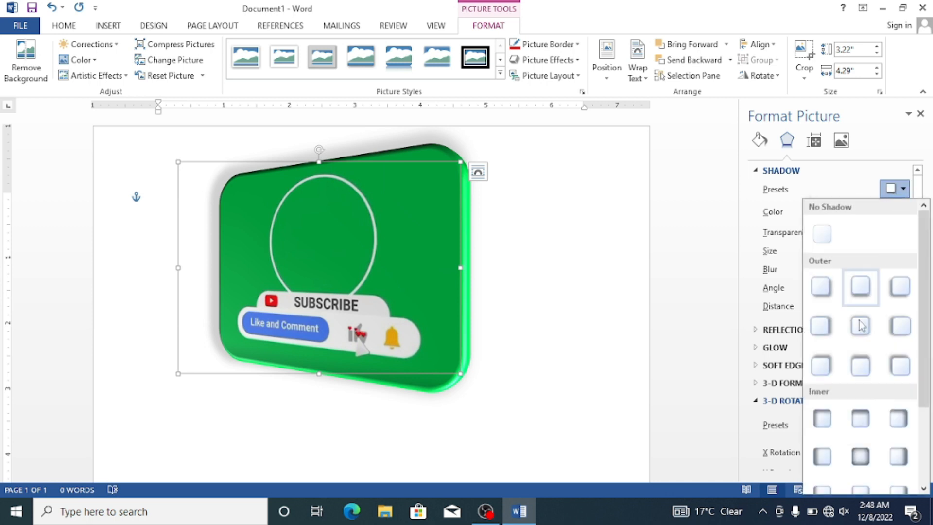
pyautogui.click(896, 189)
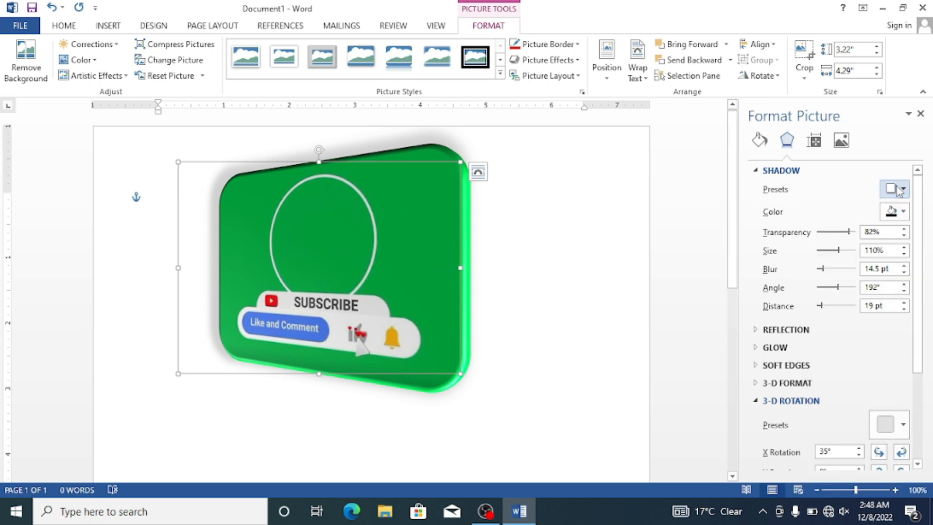
pyautogui.click(903, 212)
pyautogui.click(903, 212)
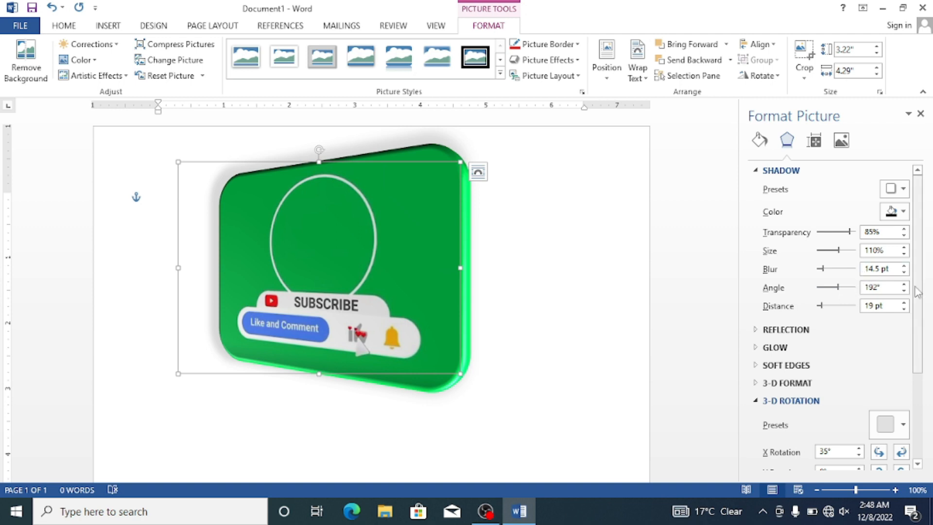
pyautogui.click(757, 171)
# Step: Examine the picture's detailed Reflection, Glow and Soft Edges settings
pyautogui.click(758, 189)
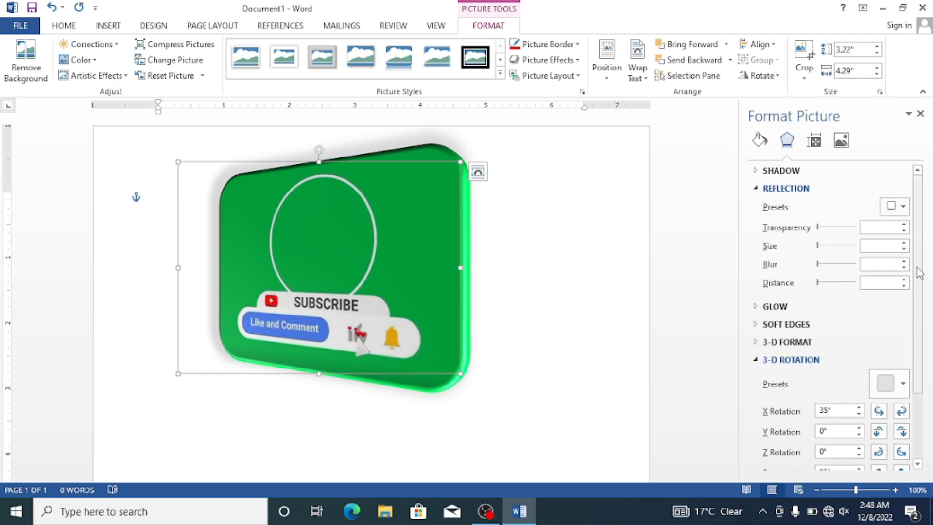
pyautogui.click(759, 306)
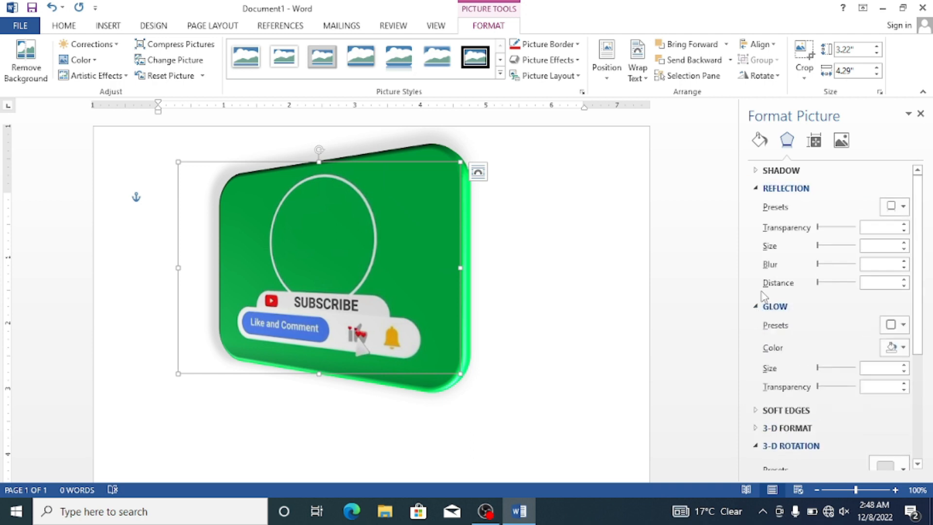
pyautogui.click(759, 306)
pyautogui.click(755, 191)
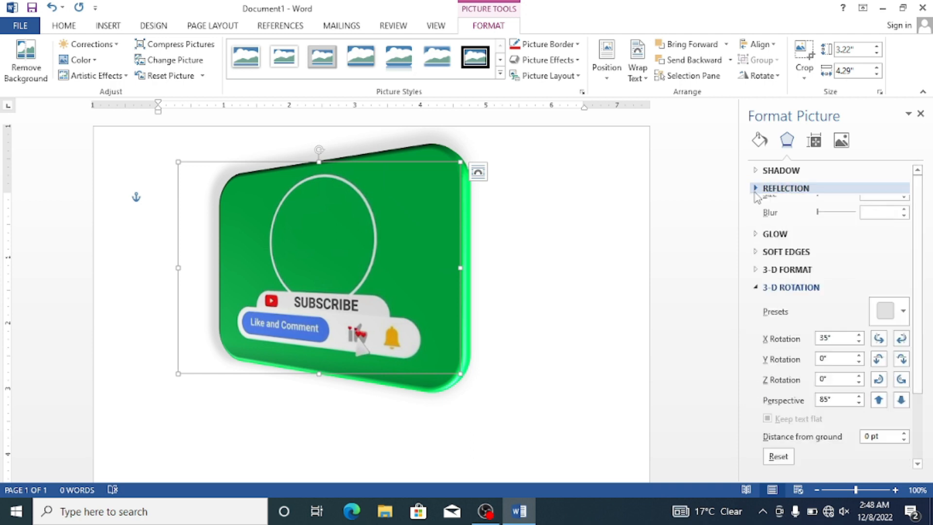
pyautogui.click(753, 224)
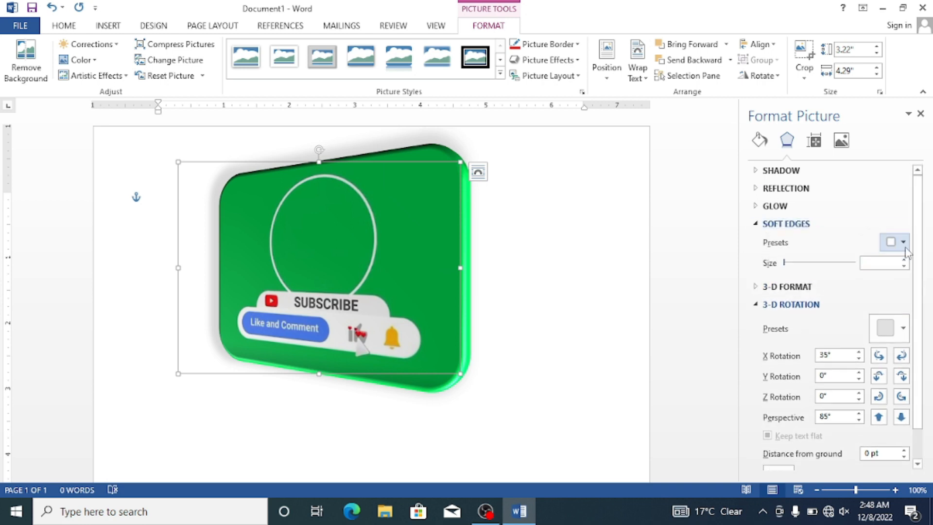
pyautogui.click(757, 224)
# Step: Change the picture's top bevel in the 3-D format settings to the second bevel of the first row
pyautogui.click(756, 243)
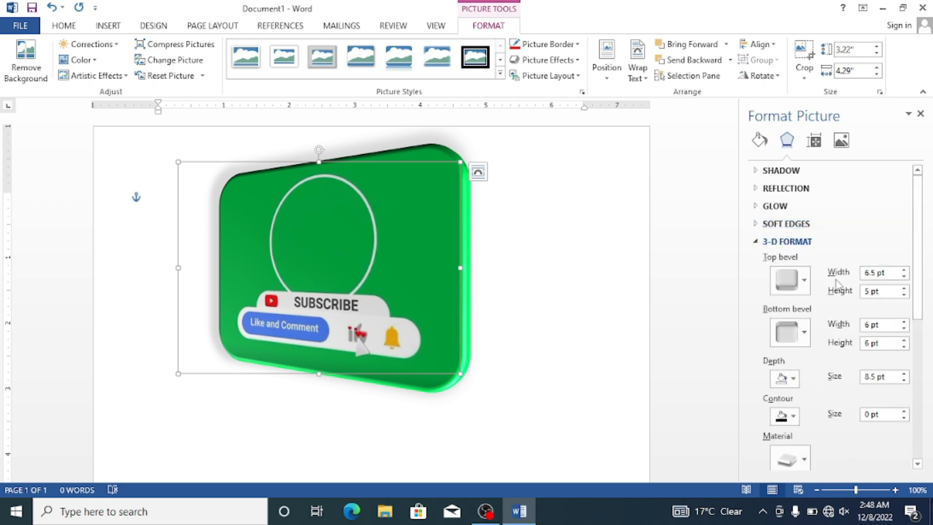
pyautogui.click(805, 280)
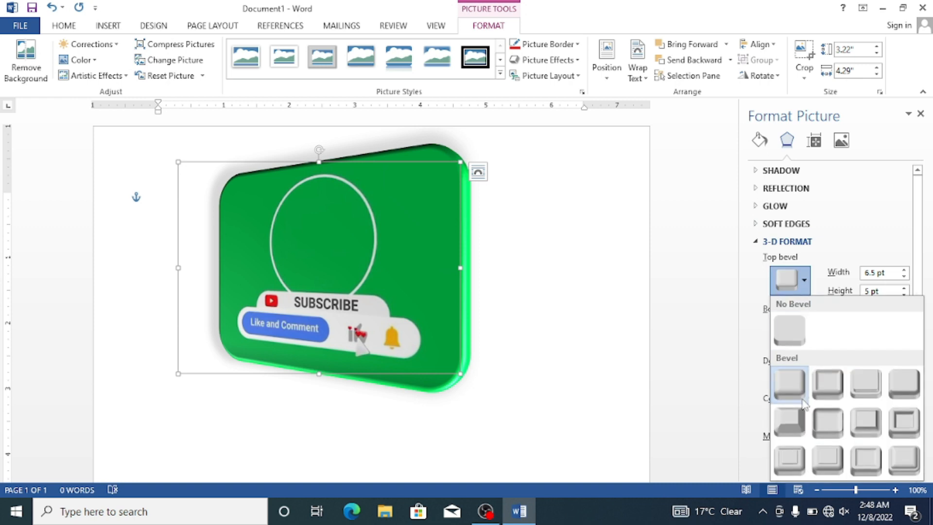
pyautogui.click(833, 389)
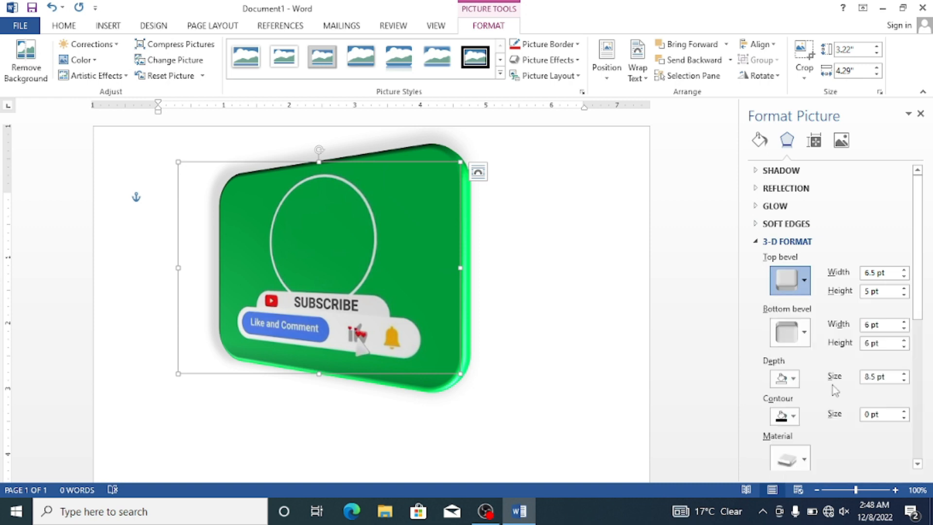
# Step: Increase the picture's top bevel width to 27.5 pt
pyautogui.click(903, 270)
pyautogui.click(903, 271)
pyautogui.click(903, 271)
pyautogui.click(903, 270)
pyautogui.click(903, 271)
pyautogui.click(903, 270)
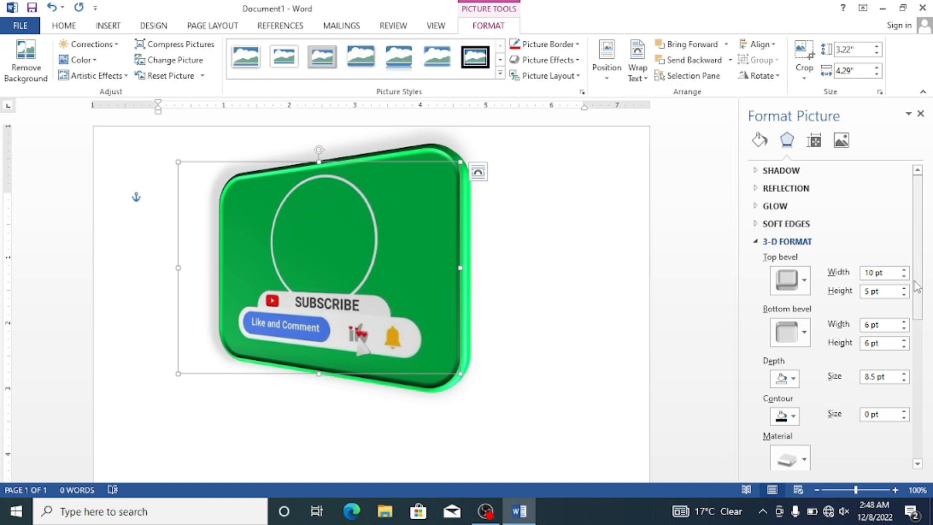
pyautogui.doubleClick(903, 270)
pyautogui.doubleClick(903, 271)
pyautogui.doubleClick(903, 270)
pyautogui.click(903, 270)
pyautogui.doubleClick(903, 270)
pyautogui.doubleClick(903, 271)
pyautogui.doubleClick(903, 270)
pyautogui.click(903, 270)
pyautogui.doubleClick(903, 271)
pyautogui.doubleClick(903, 270)
pyautogui.click(903, 271)
pyautogui.doubleClick(904, 270)
pyautogui.doubleClick(903, 270)
pyautogui.doubleClick(904, 271)
pyautogui.doubleClick(904, 270)
pyautogui.click(904, 270)
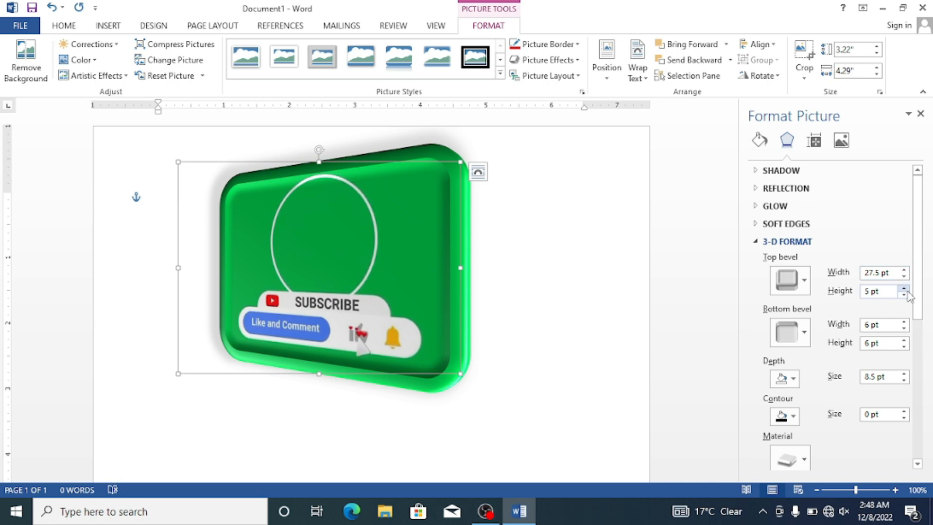
# Step: Increase the picture's top bevel height to 14 pt
pyautogui.doubleClick(904, 290)
pyautogui.doubleClick(904, 289)
pyautogui.doubleClick(904, 290)
pyautogui.doubleClick(904, 290)
pyautogui.doubleClick(904, 289)
pyautogui.doubleClick(904, 289)
pyautogui.doubleClick(904, 289)
pyautogui.doubleClick(904, 289)
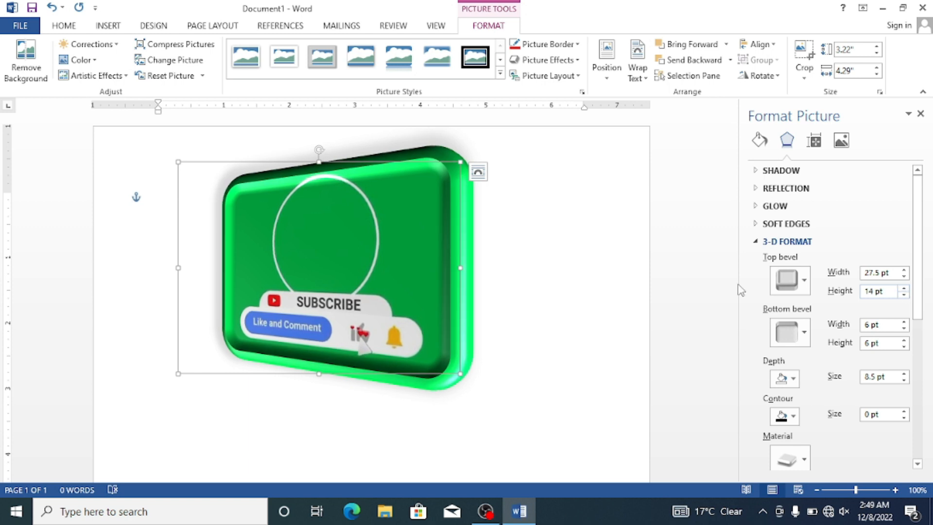
# Step: Reduce the picture's top bevel width to 22.5 pt
pyautogui.click(904, 276)
pyautogui.click(904, 276)
pyautogui.click(904, 276)
pyautogui.click(904, 276)
pyautogui.click(904, 276)
pyautogui.click(904, 276)
pyautogui.click(904, 276)
pyautogui.click(903, 277)
pyautogui.click(904, 276)
pyautogui.click(904, 276)
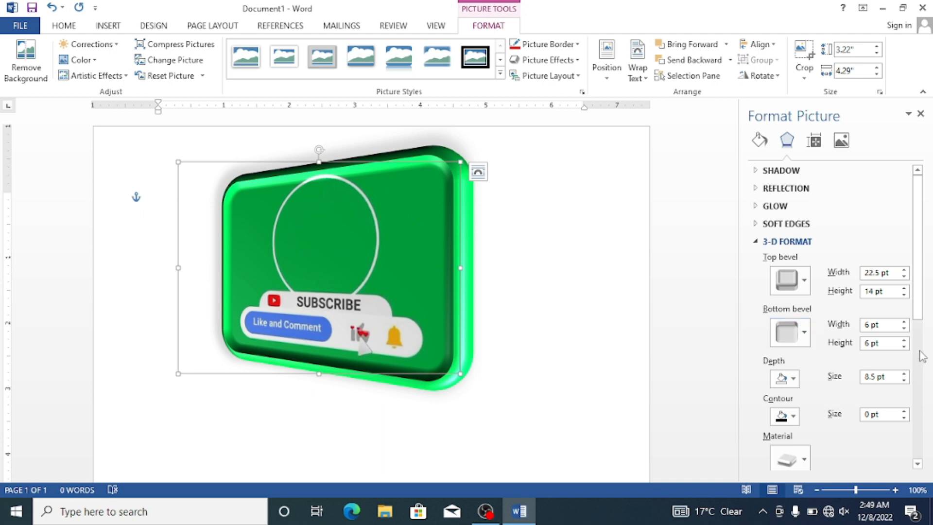
# Step: Review the remaining 3-D settings, close the picture formatting pane and deselect the picture
pyautogui.scroll(-5, 852, 341)
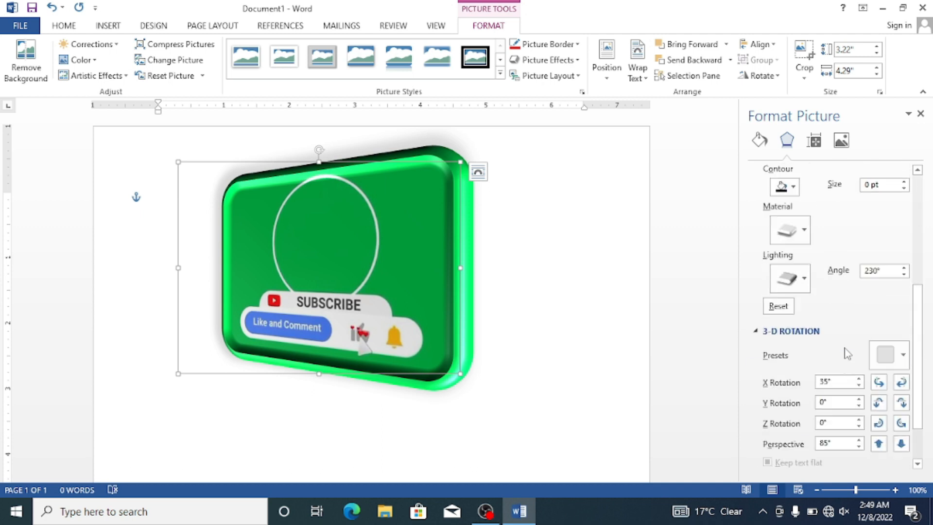
pyautogui.scroll(5, 840, 304)
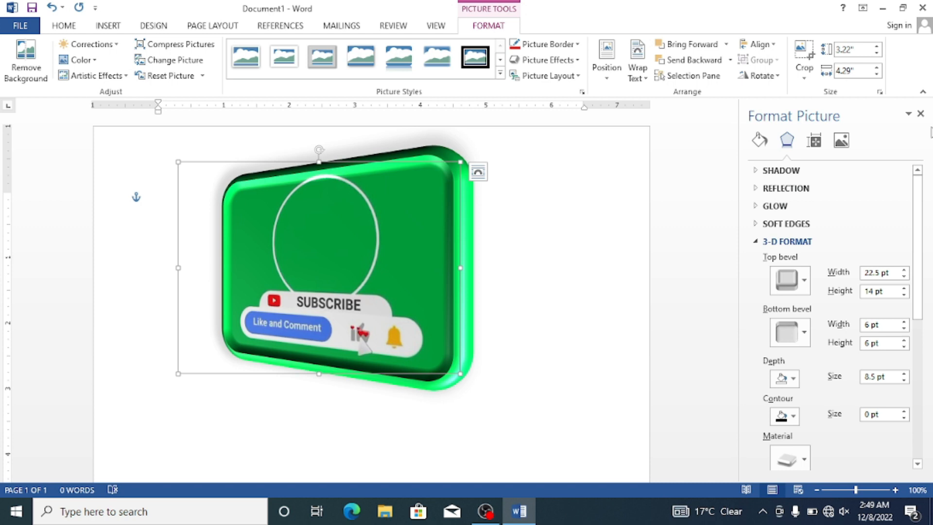
pyautogui.click(922, 114)
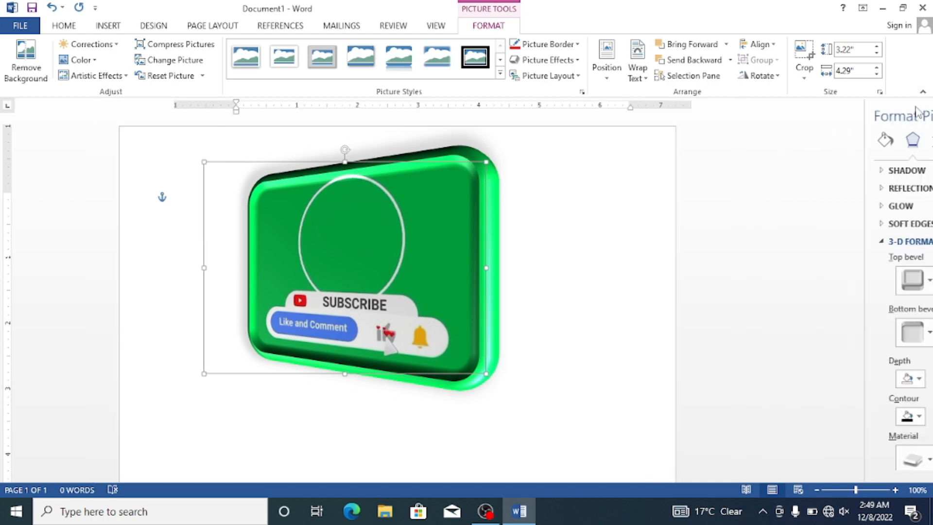
pyautogui.click(702, 186)
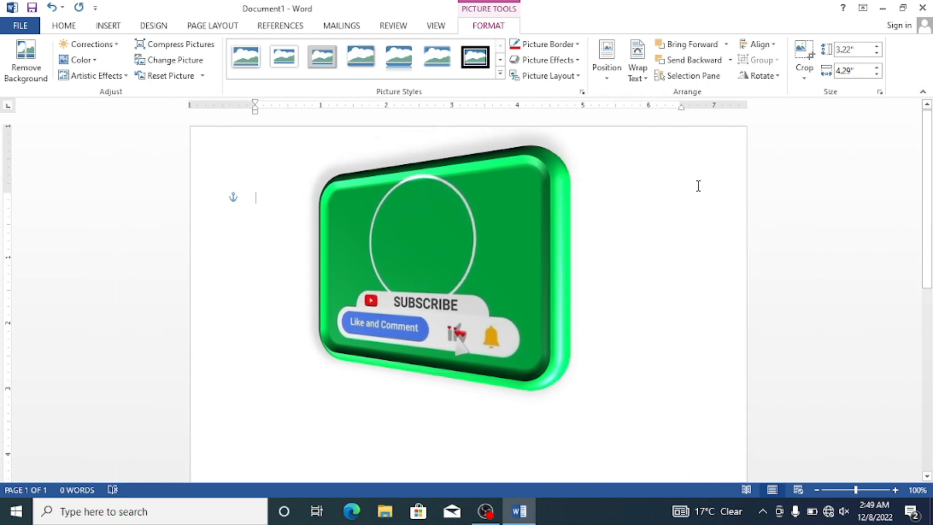
# Step: Position the picture at the page's top left with text wrapping
pyautogui.click(505, 210)
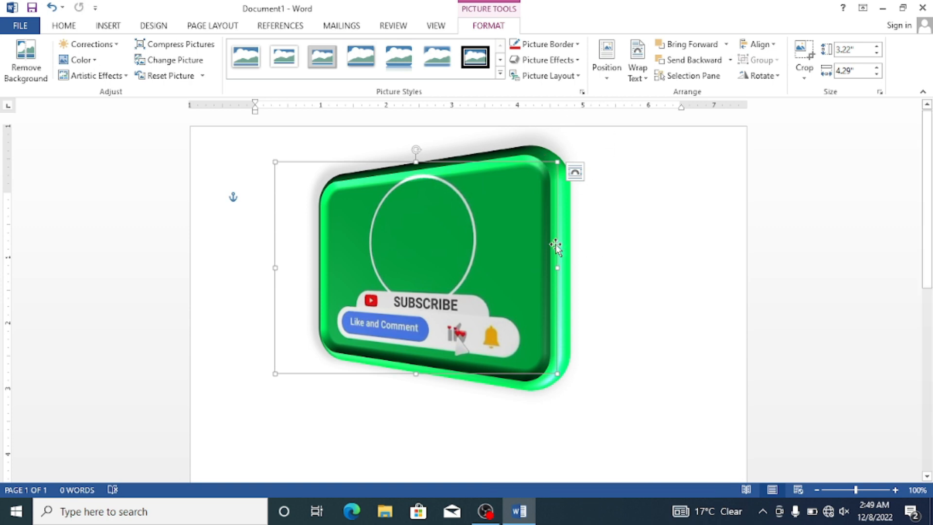
pyautogui.click(608, 78)
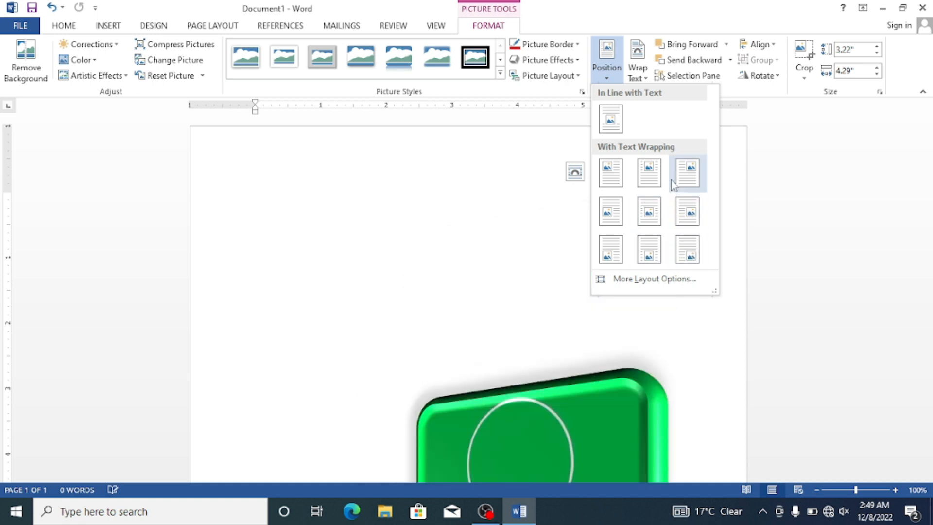
pyautogui.click(619, 176)
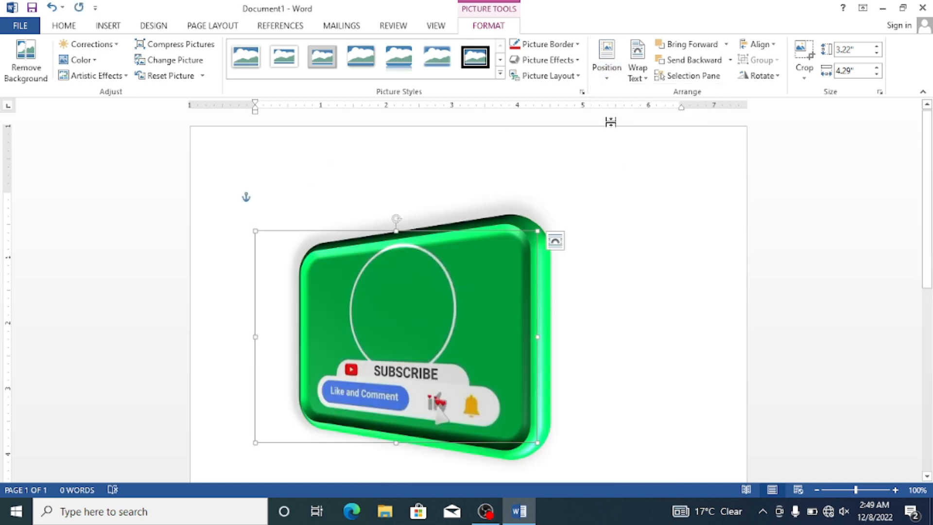
pyautogui.click(639, 76)
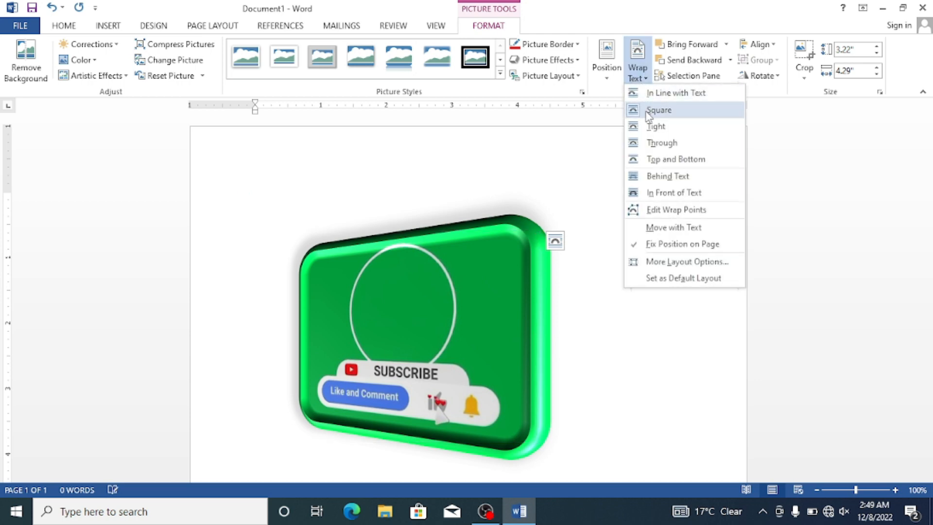
pyautogui.click(575, 202)
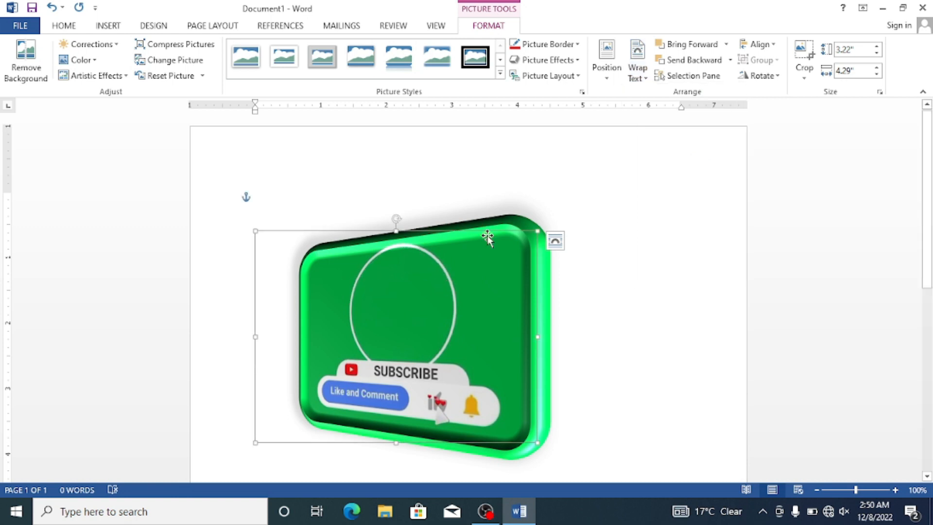
pyautogui.click(726, 45)
pyautogui.click(701, 160)
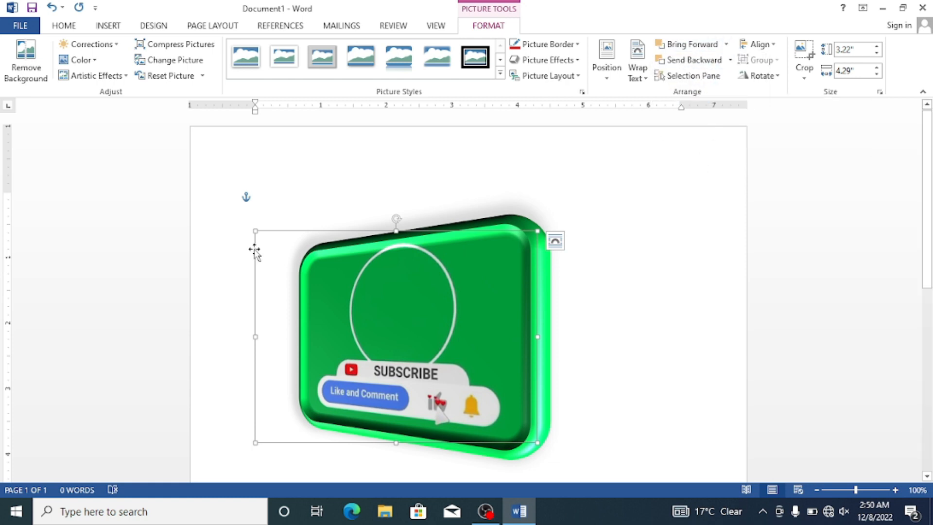
# Step: Insert an oval shape about 2.03" high and 2.13" wide and place it across the picture's upper edge
pyautogui.click(119, 27)
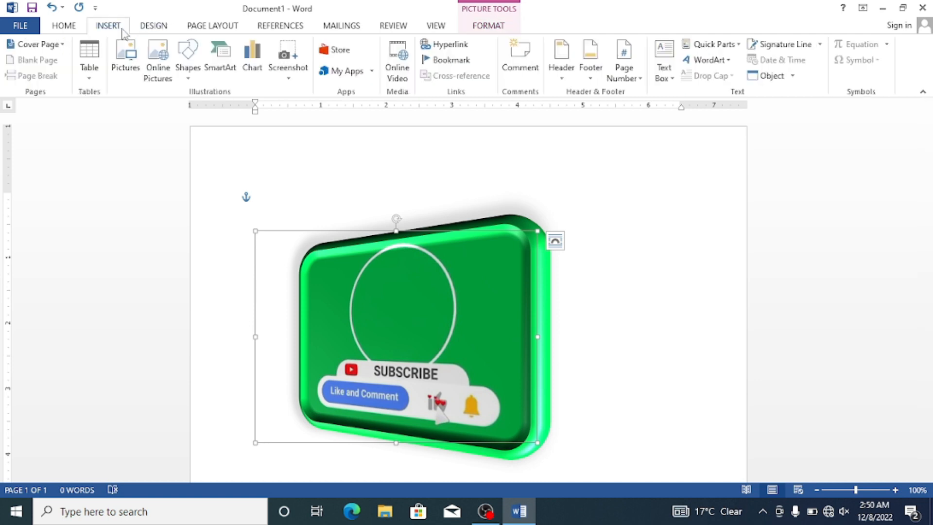
pyautogui.click(192, 58)
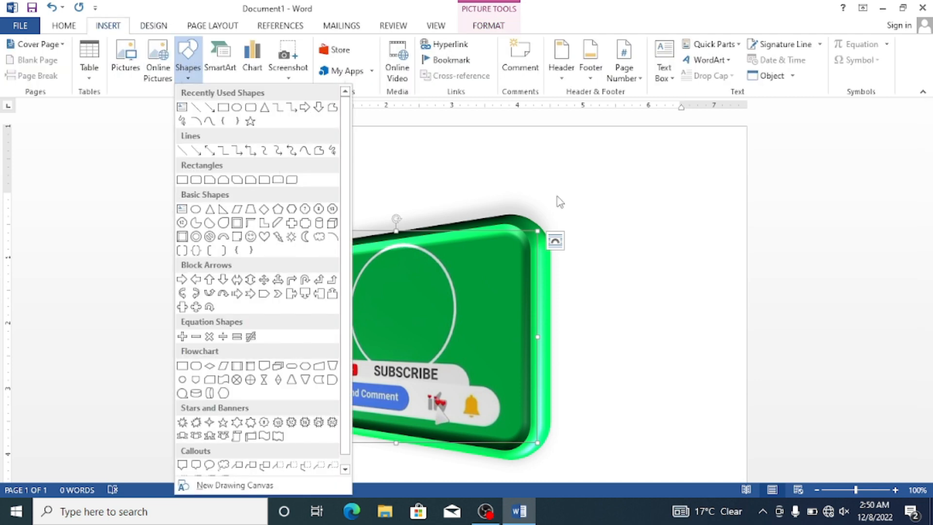
pyautogui.click(237, 108)
pyautogui.moveTo(349, 139)
pyautogui.mouseDown()
pyautogui.moveTo(509, 219)
pyautogui.moveTo(473, 269)
pyautogui.moveTo(487, 271)
pyautogui.mouseUp()
pyautogui.moveTo(454, 202)
pyautogui.mouseDown()
pyautogui.moveTo(450, 275)
pyautogui.moveTo(435, 297)
pyautogui.mouseUp()
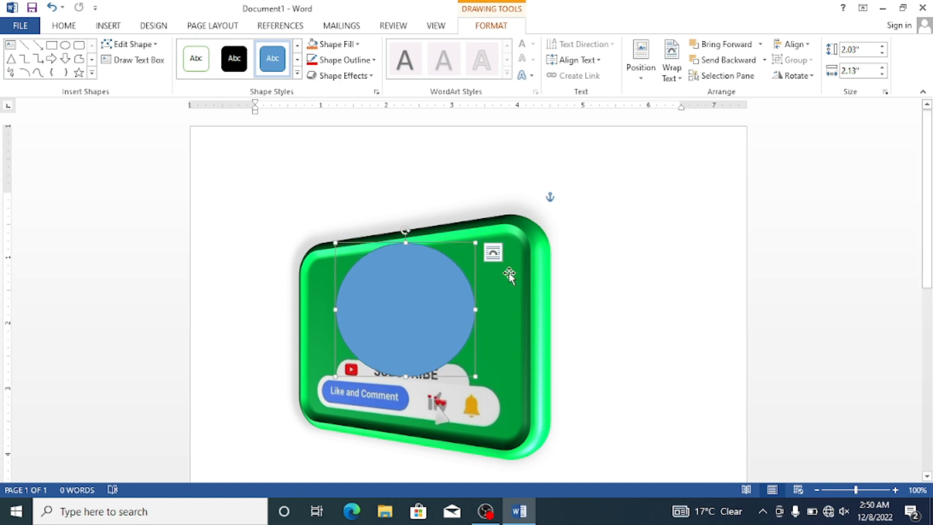
pyautogui.moveTo(456, 288); pyautogui.dragTo(456, 246)
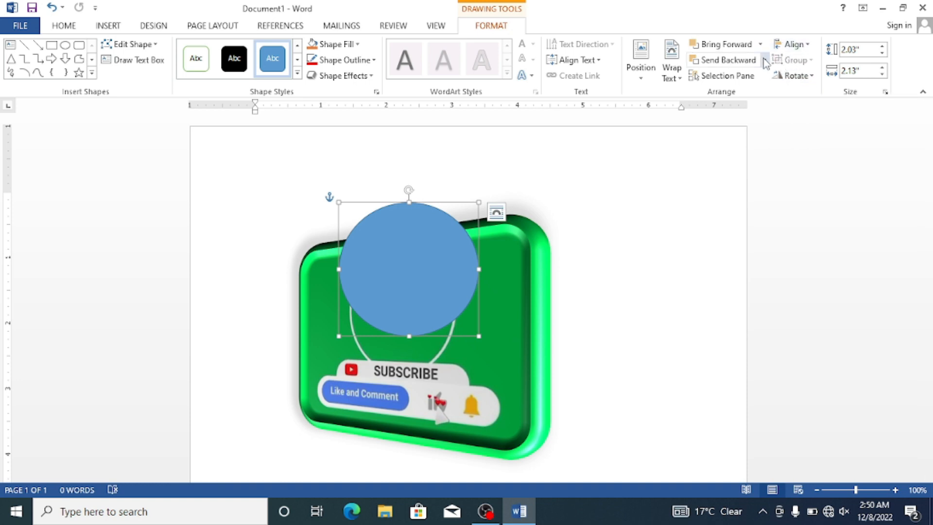
# Step: Send the blue oval to the back behind the picture and bring it to the front again
pyautogui.click(764, 60)
pyautogui.click(742, 94)
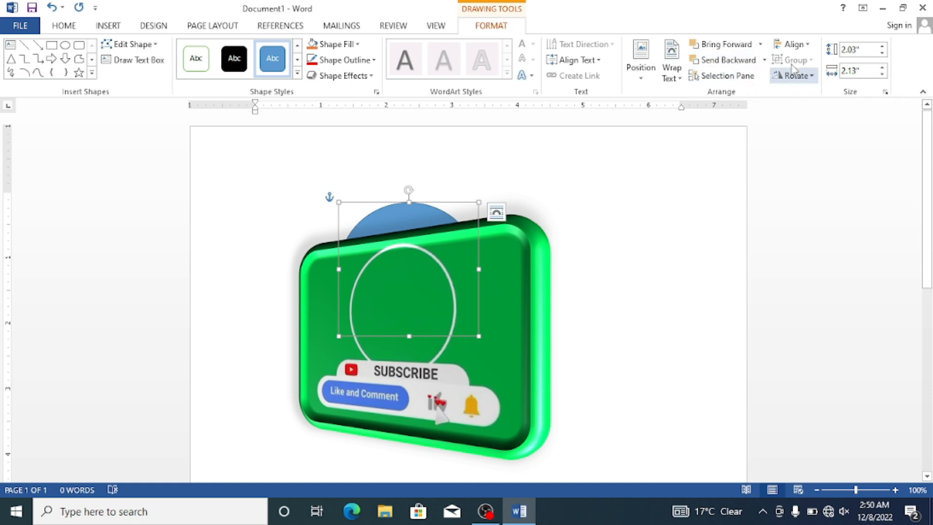
pyautogui.click(761, 45)
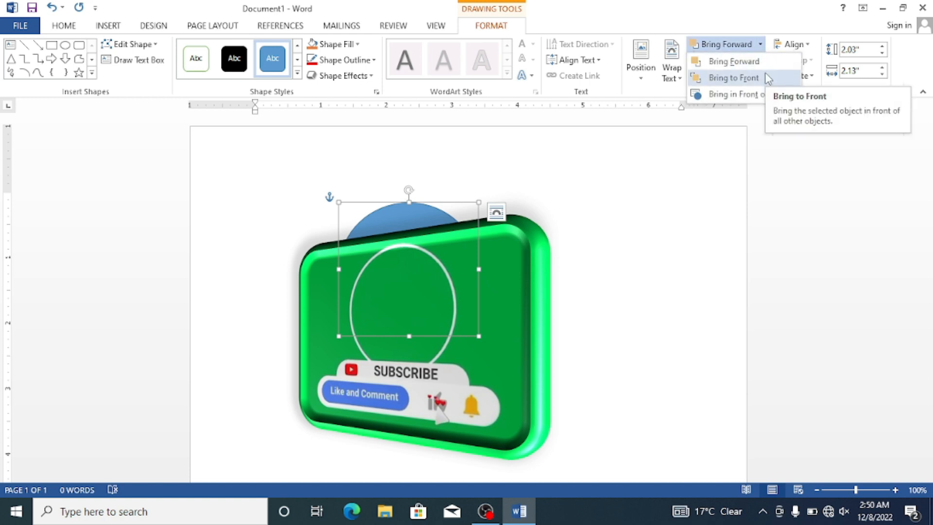
pyautogui.click(734, 78)
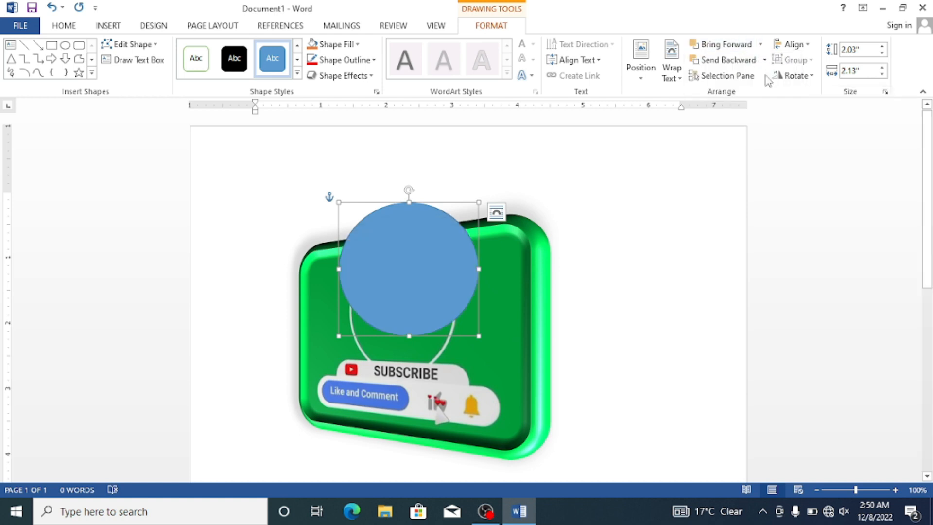
# Step: Delete the blue oval from the page and select the picture
pyautogui.click(482, 267)
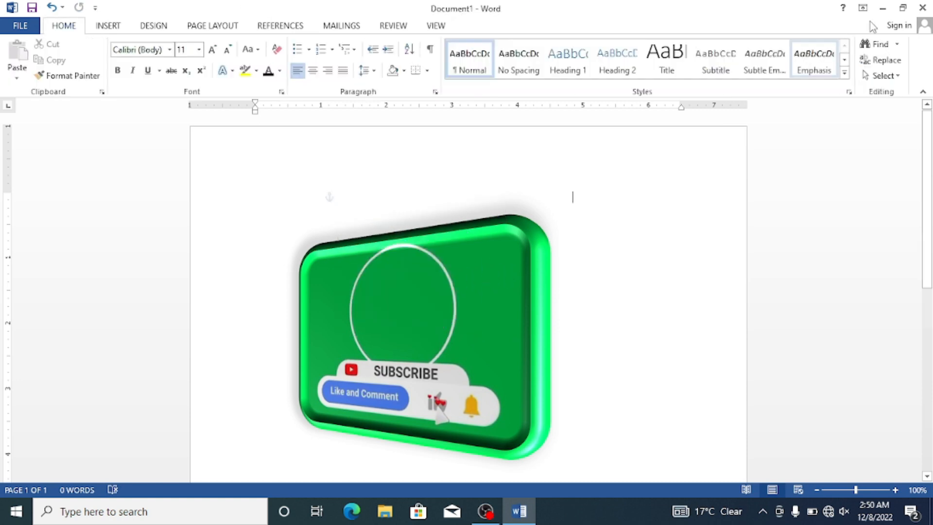
pyautogui.click(432, 281)
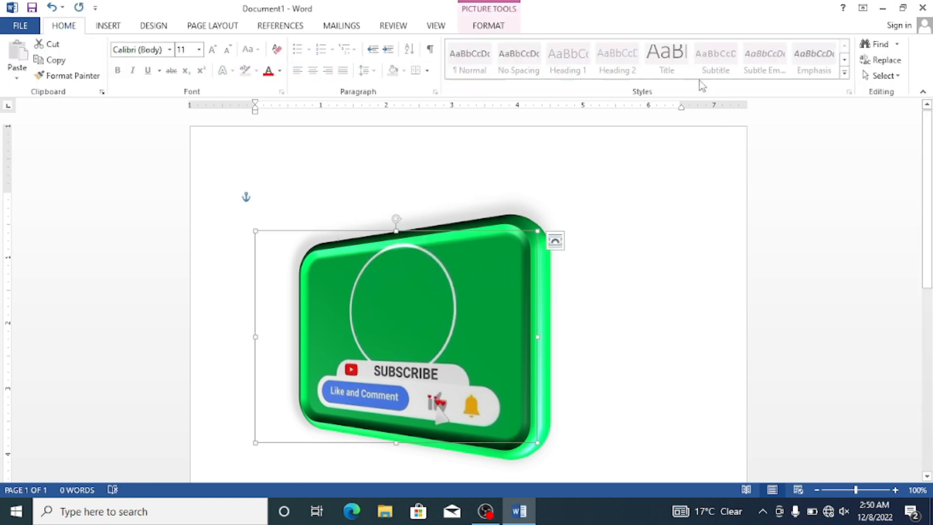
# Step: Align the picture to the right margin and re-align it to the centre with Align Center
pyautogui.click(496, 24)
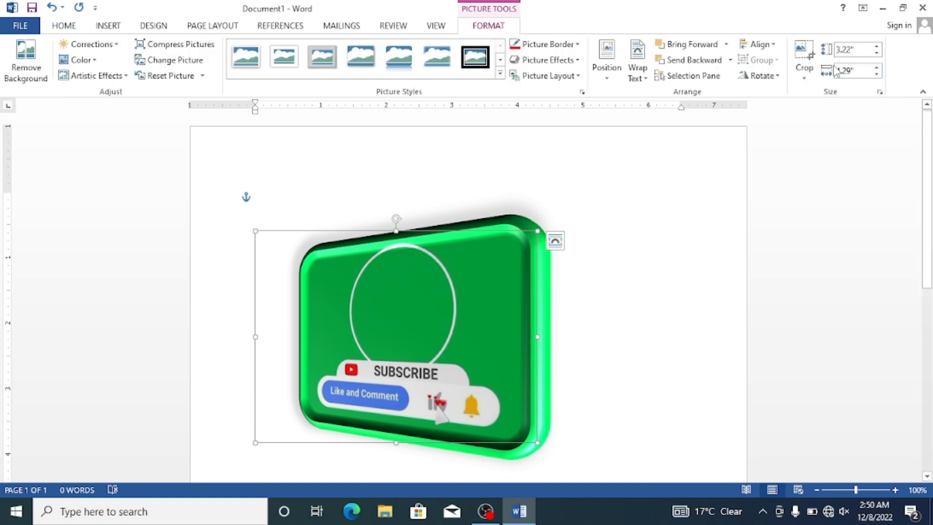
pyautogui.click(772, 45)
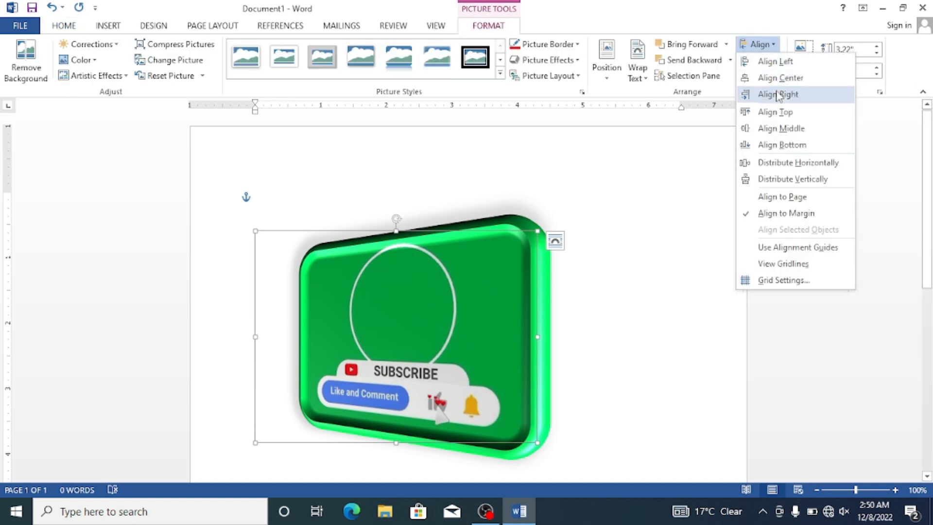
pyautogui.click(777, 95)
pyautogui.click(762, 45)
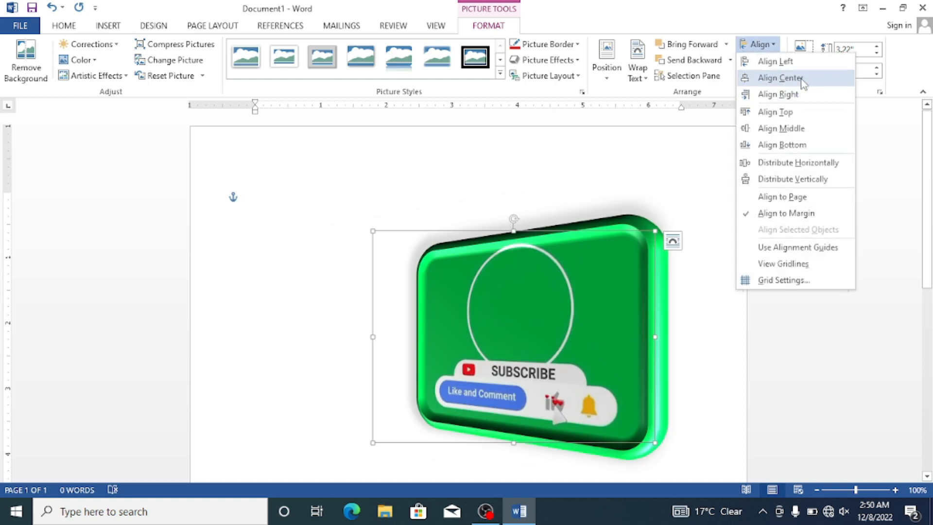
pyautogui.click(801, 79)
pyautogui.click(770, 45)
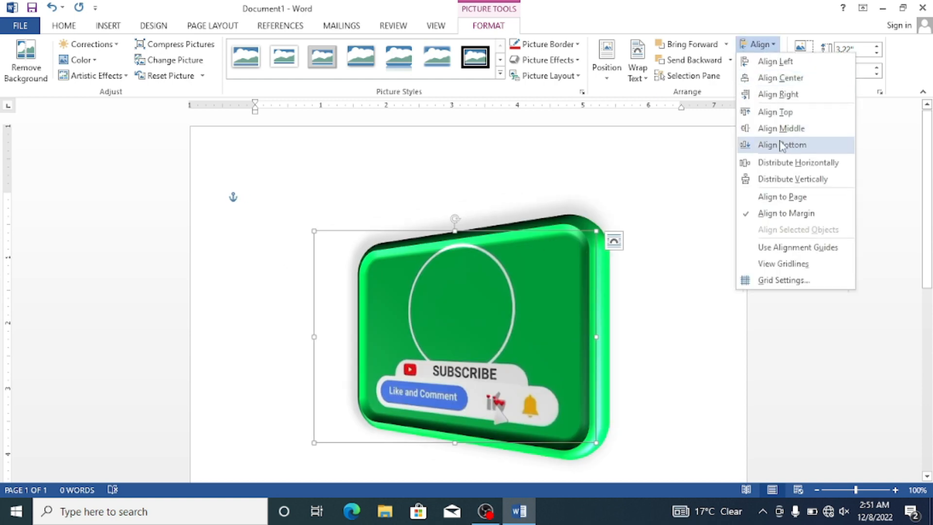
pyautogui.click(691, 161)
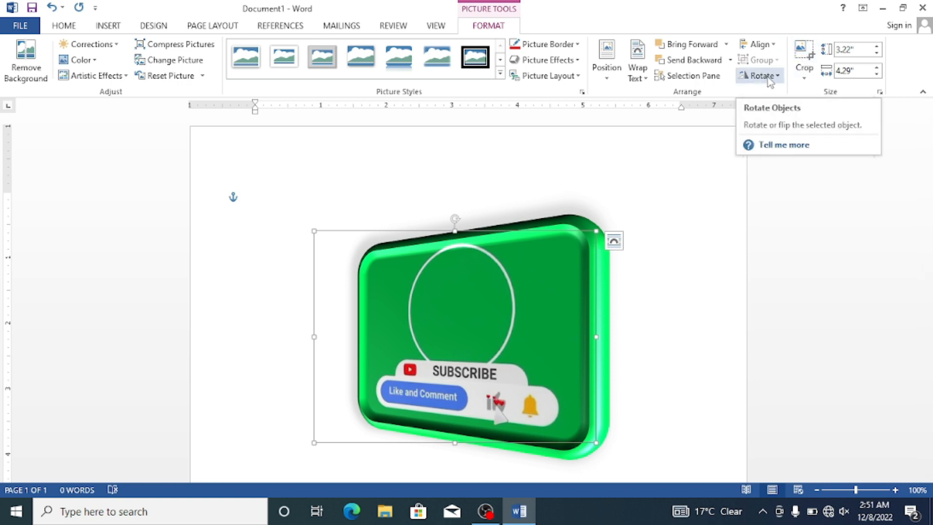
# Step: Preview rotating the picture right by 90° without applying it
pyautogui.click(768, 77)
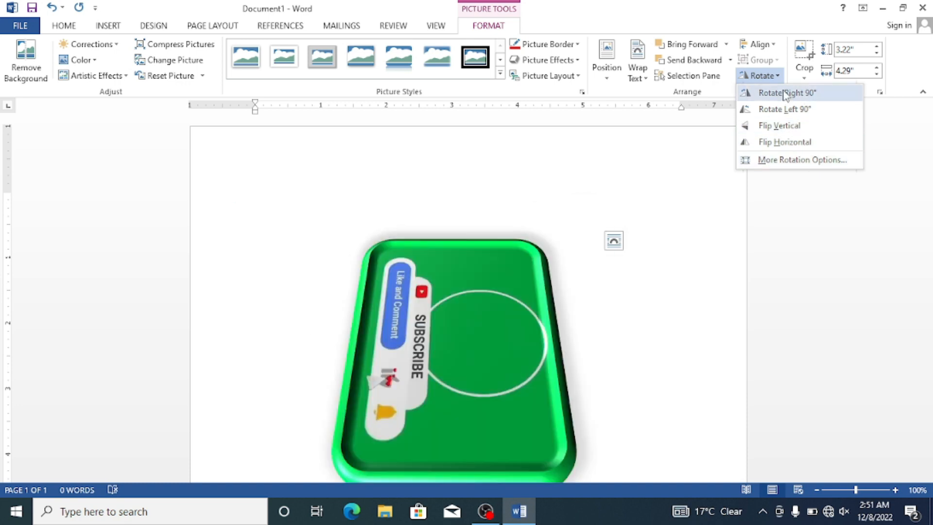
pyautogui.click(699, 142)
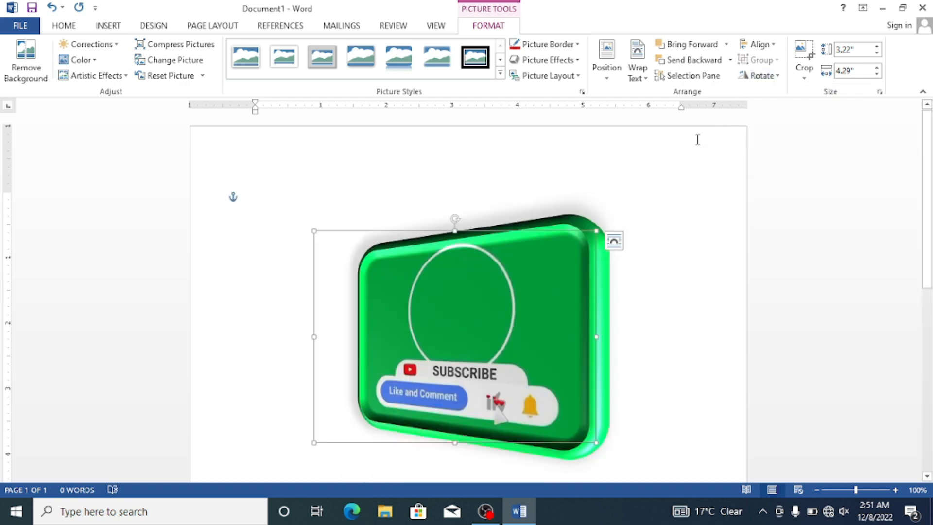
# Step: Try to crop the picture from the middle of its right edge and leave cropping
pyautogui.click(805, 72)
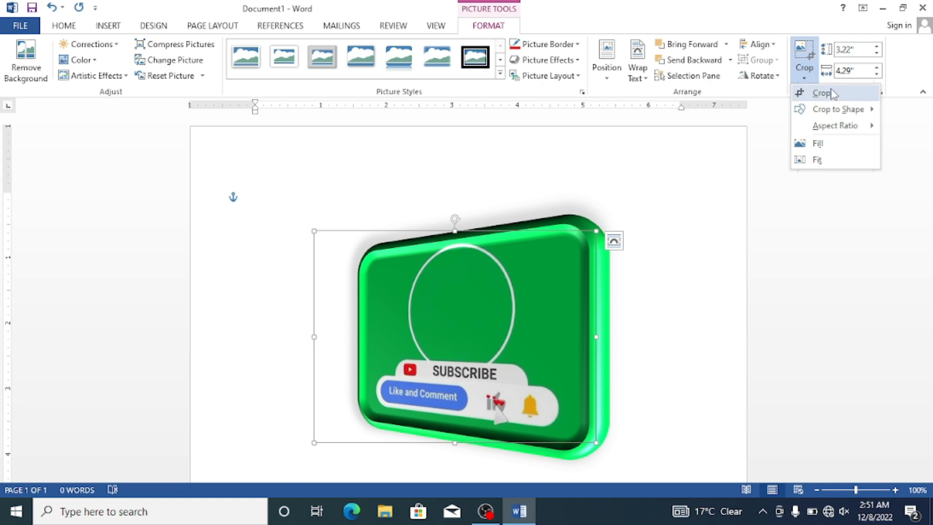
pyautogui.click(816, 93)
pyautogui.moveTo(593, 335)
pyautogui.mouseDown()
pyautogui.moveTo(567, 338)
pyautogui.moveTo(596, 347)
pyautogui.mouseUp()
pyautogui.click(654, 308)
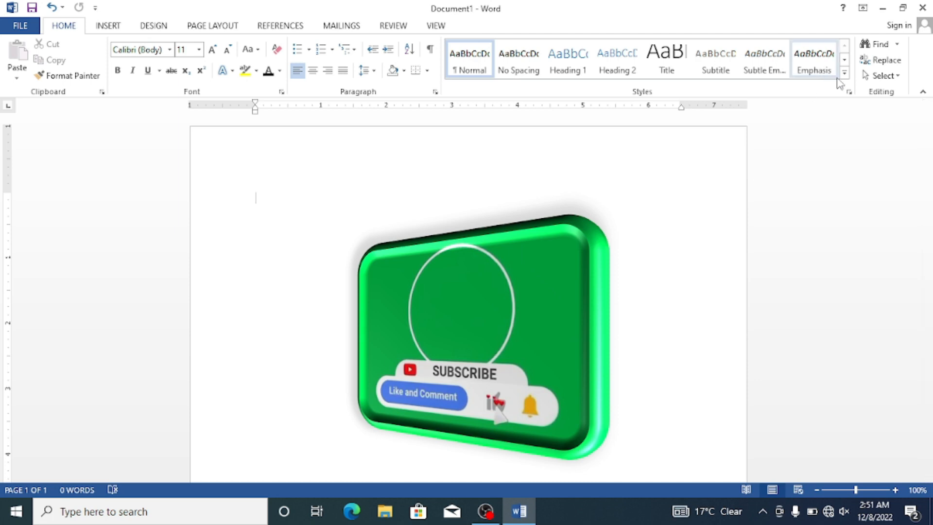
# Step: Select the picture and return to the Insert commands
pyautogui.click(577, 308)
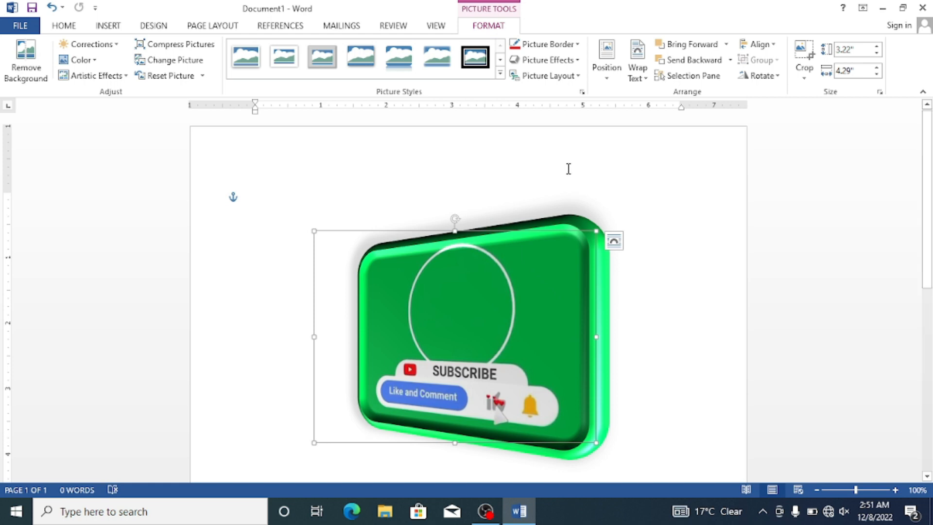
pyautogui.click(122, 30)
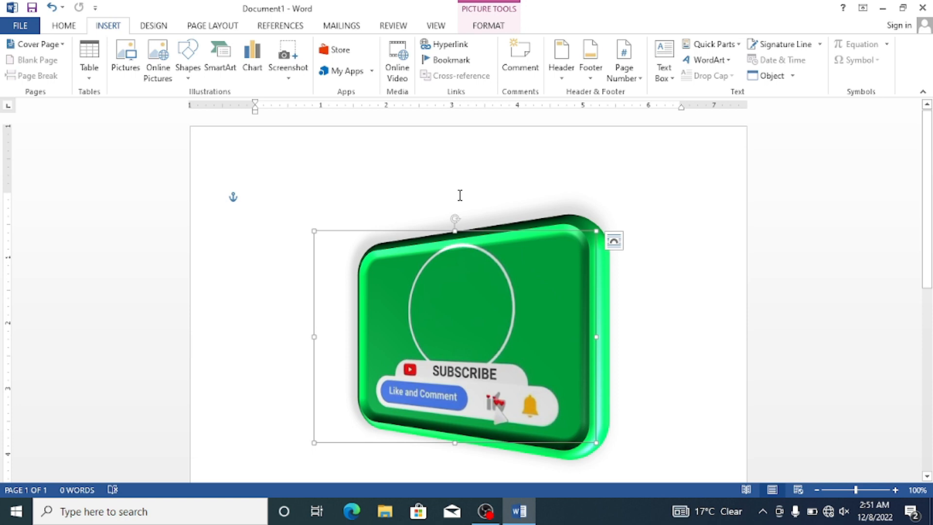